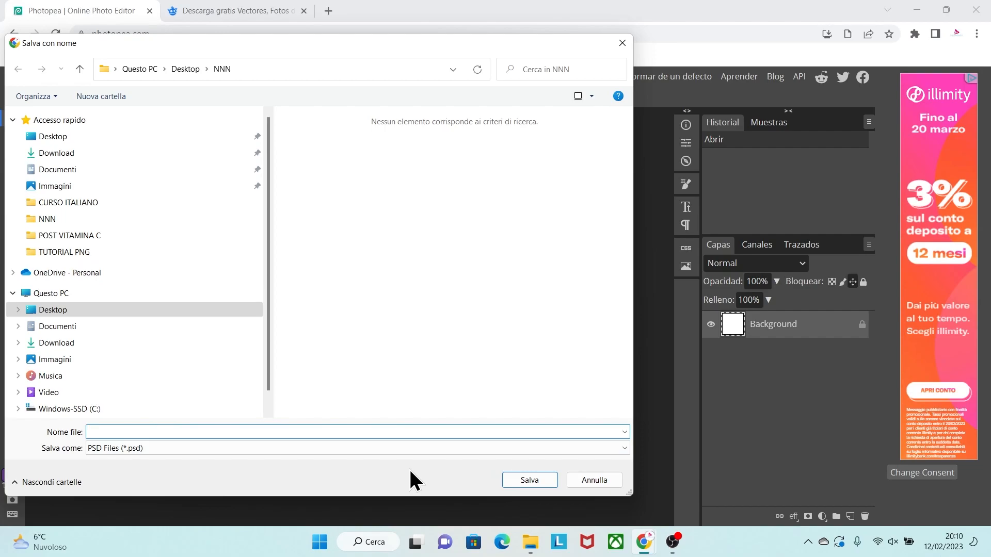
Step: Save the document as a PSD file named banner in the NNN folder
text(banner)
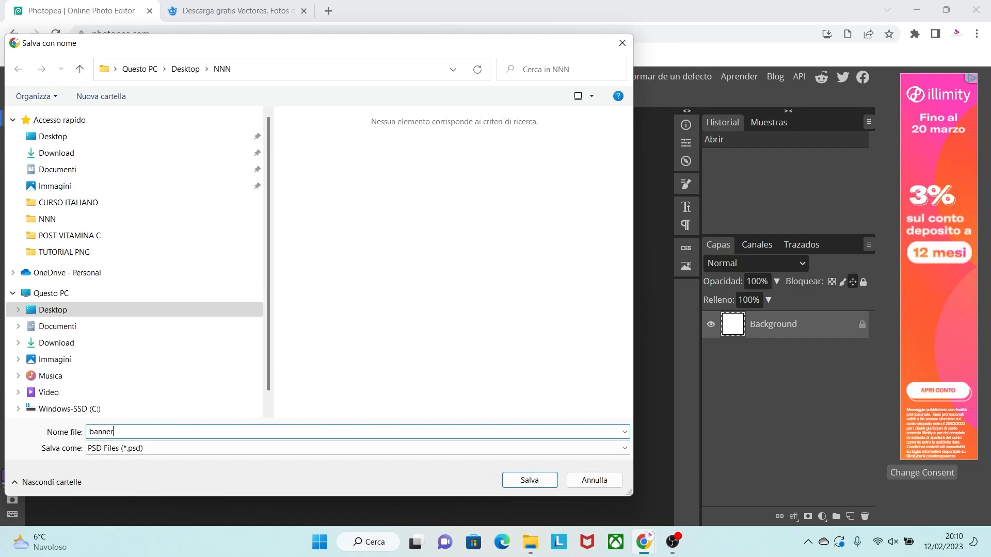
click(542, 482)
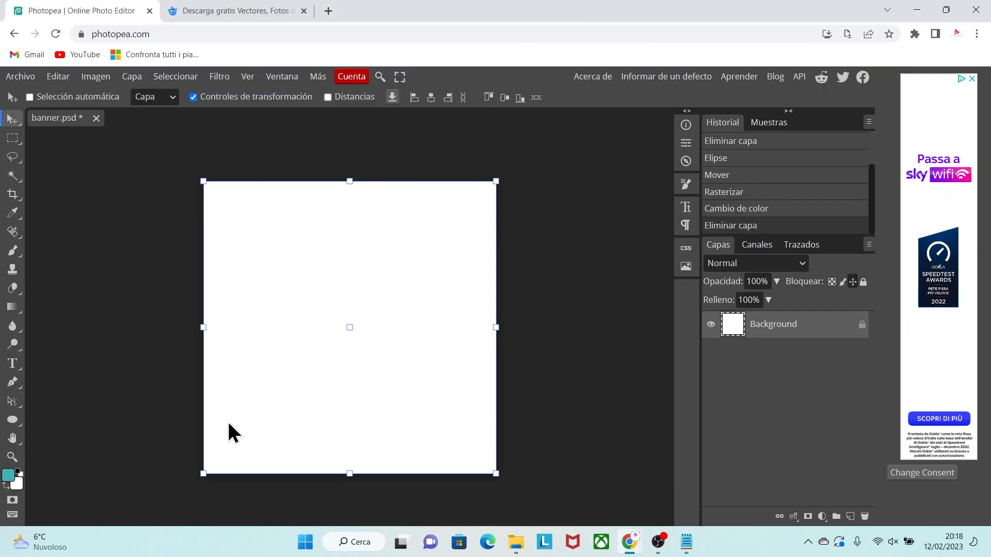
Step: Create an ellipse shape 120.02 cm wide and 120.02 cm high on the white canvas
right_click(12, 420)
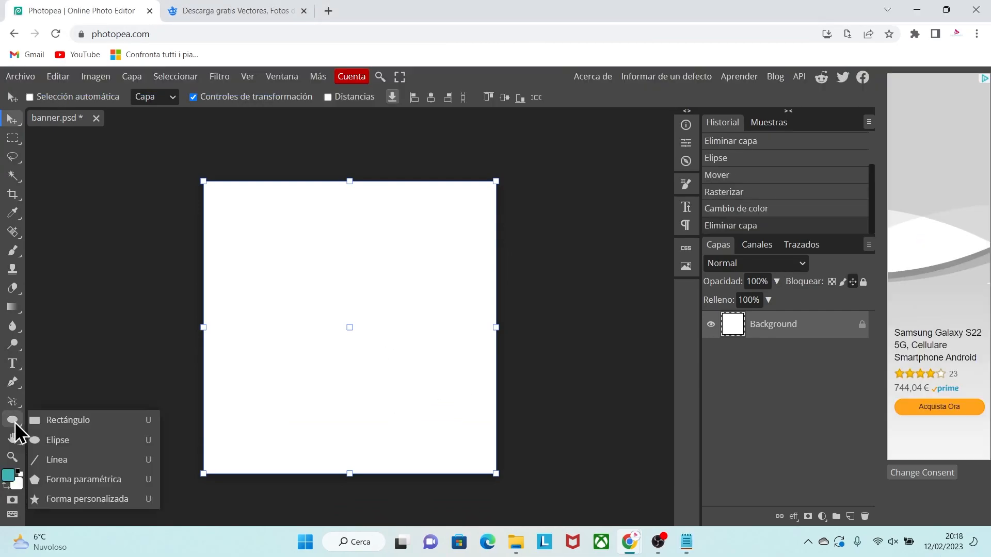
click(53, 442)
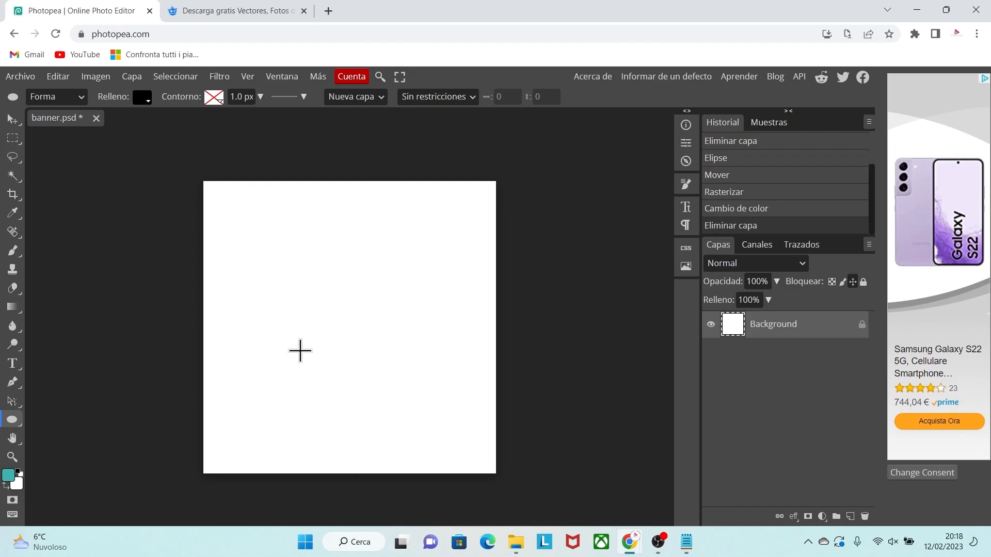
click(299, 312)
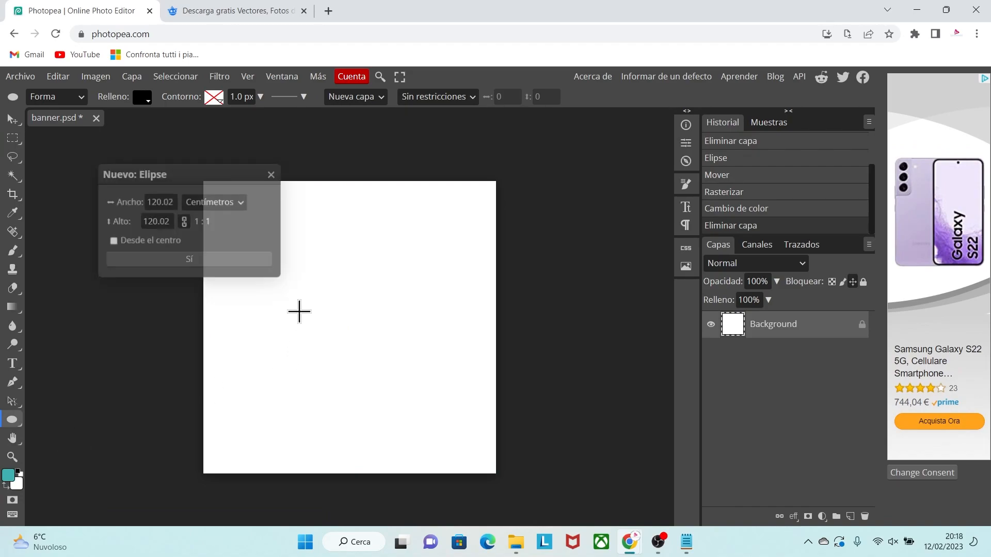
double_click(167, 201)
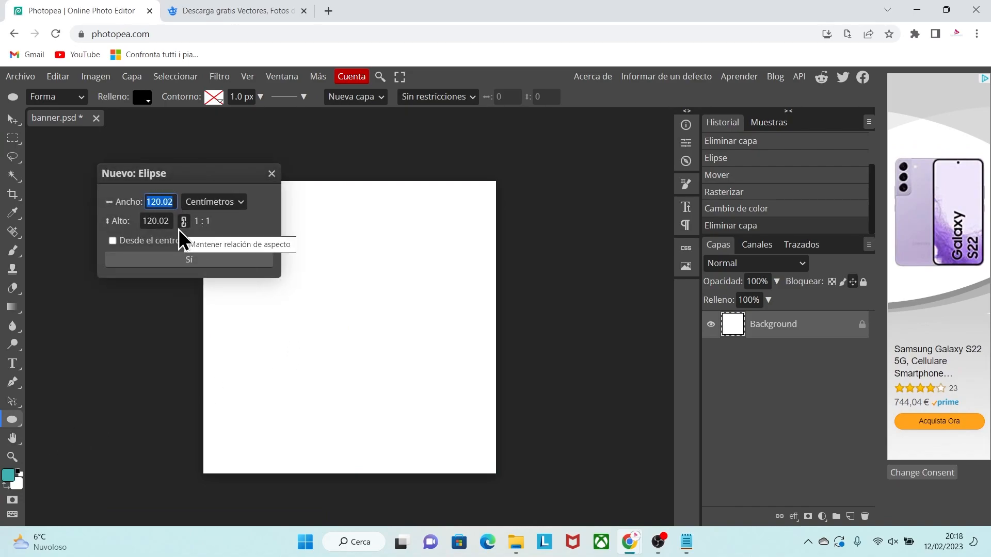
text(120)
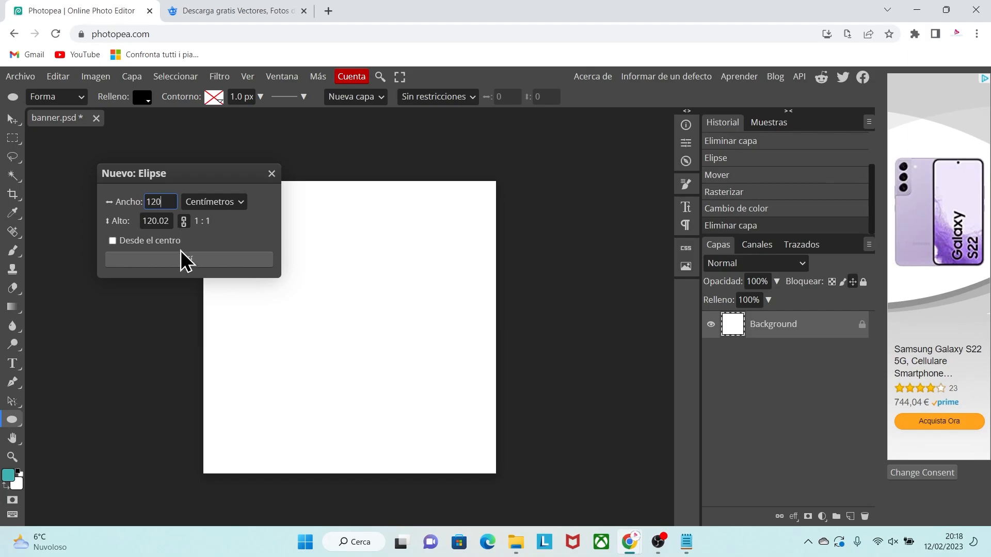
double_click(168, 221)
text(12)
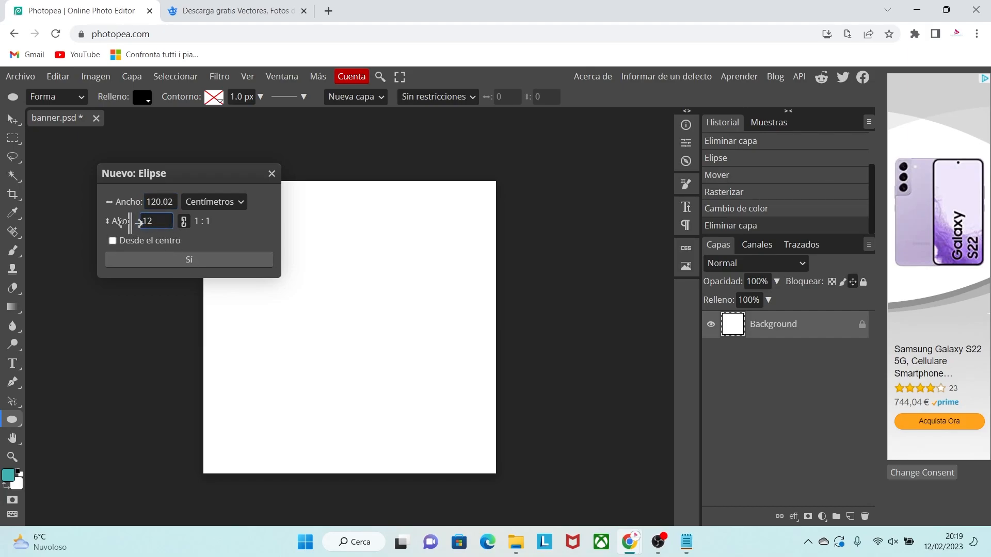
click(179, 253)
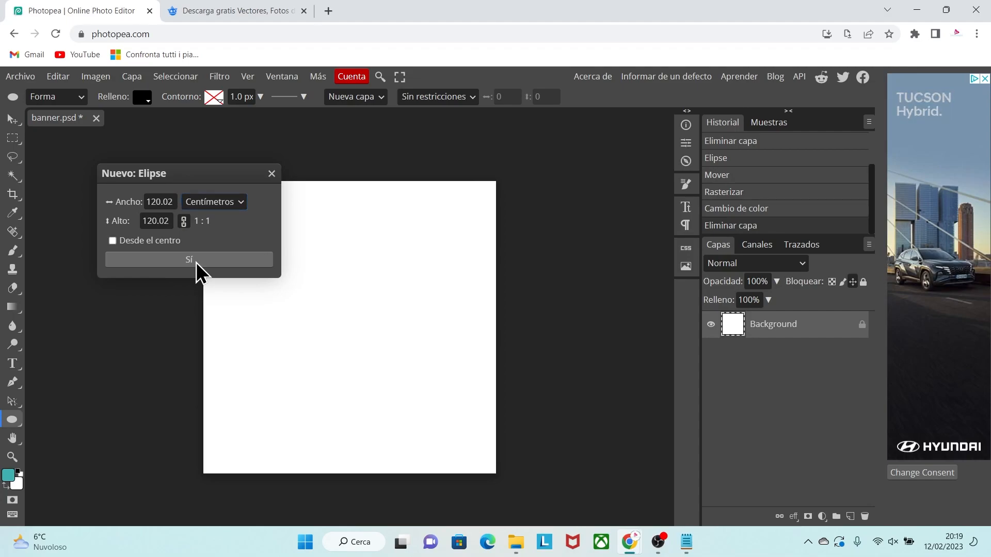
click(196, 262)
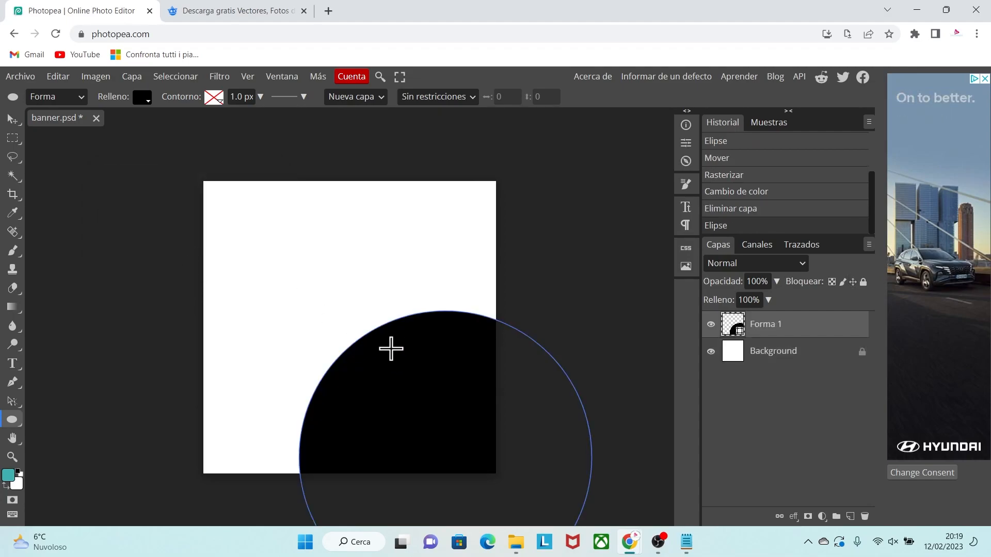
Step: Change the circle's fill to teal using the copied hex colour 40B2B2
click(141, 98)
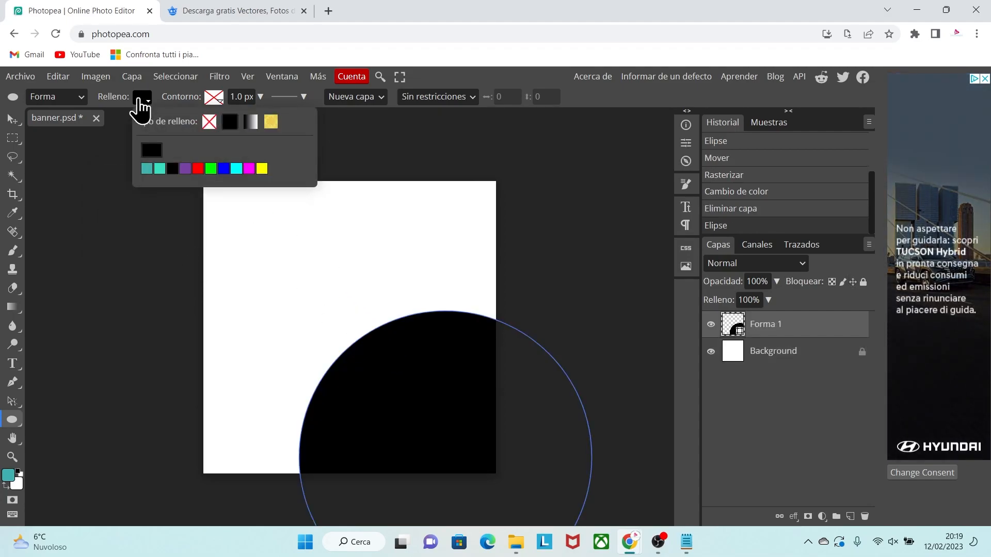
click(138, 99)
click(139, 99)
click(152, 152)
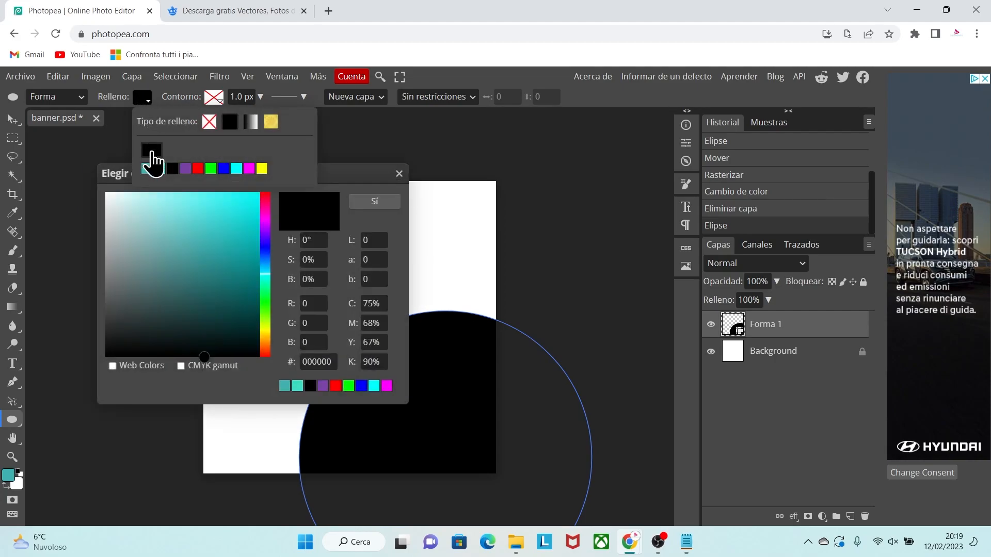
drag(194, 247, 202, 266)
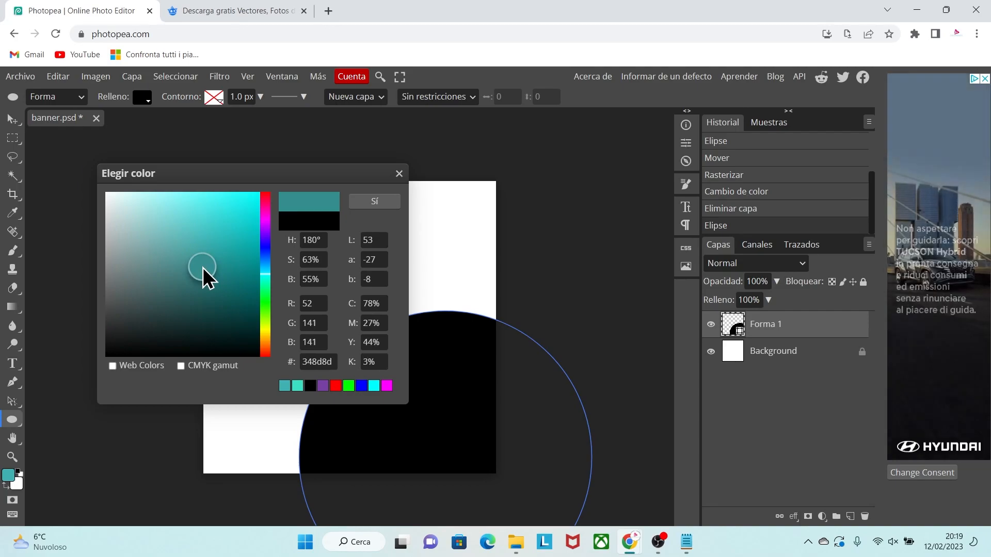
drag(333, 363, 276, 365)
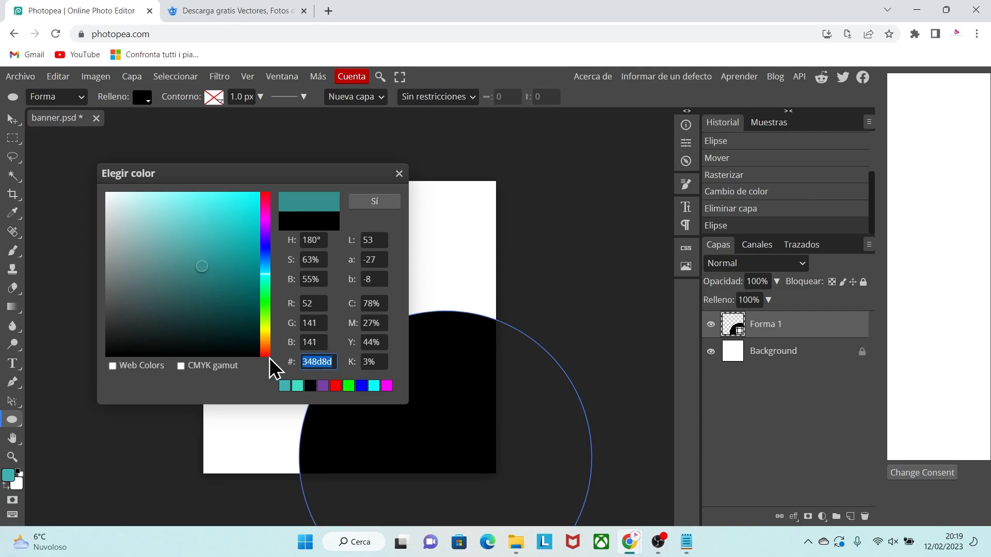
key(ctrl+v)
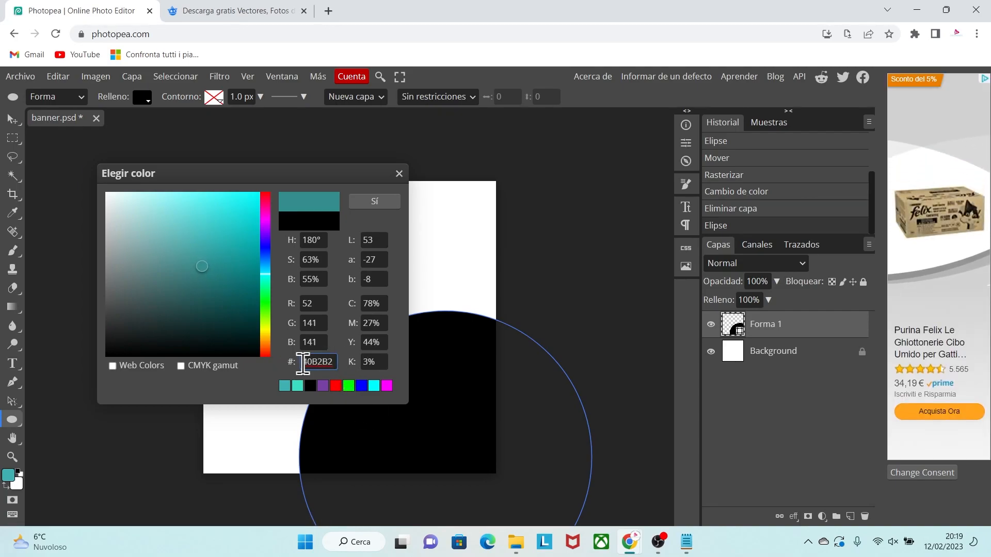
click(379, 203)
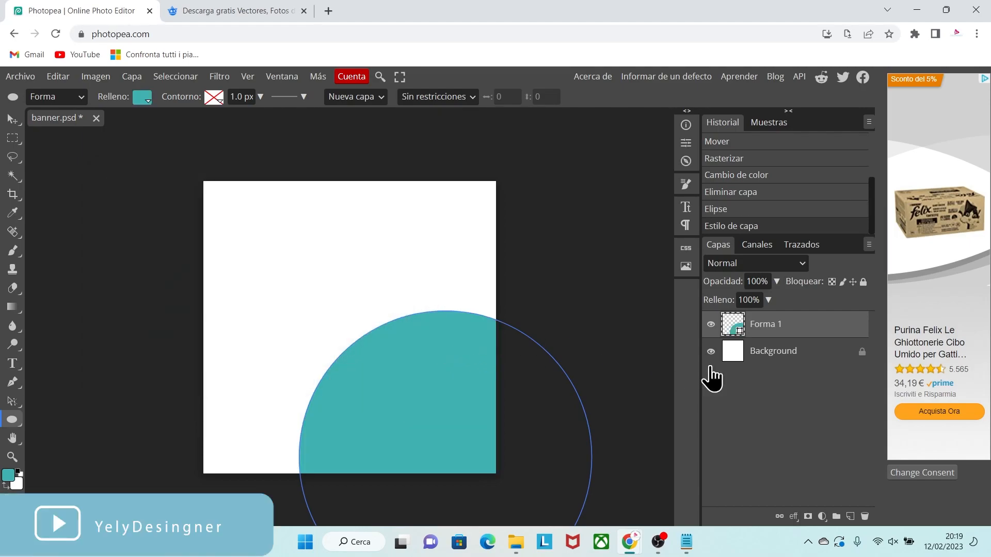
Step: Rasterize the teal circle's layer and move the circle so that it fills the canvas, centred
right_click(799, 330)
click(765, 341)
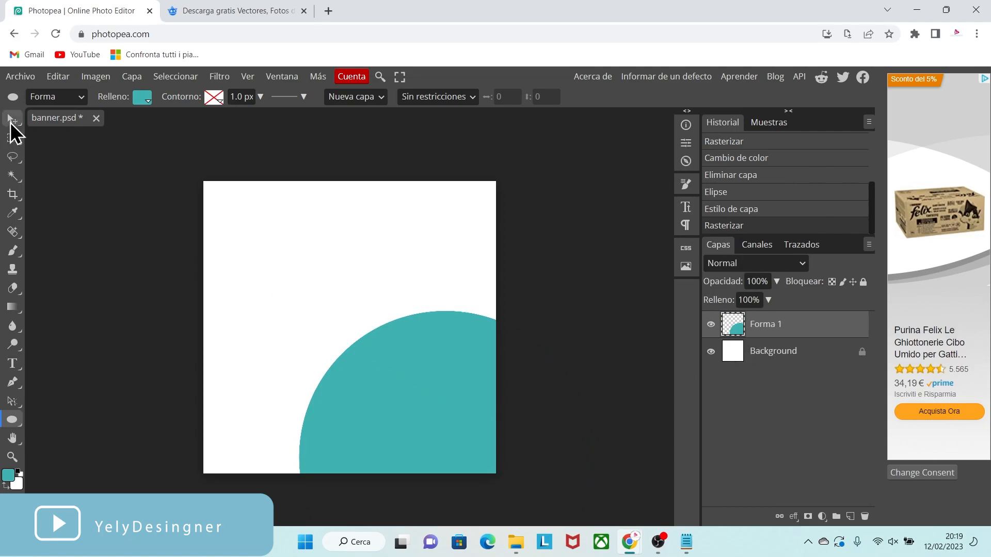
click(11, 119)
drag(400, 398, 311, 261)
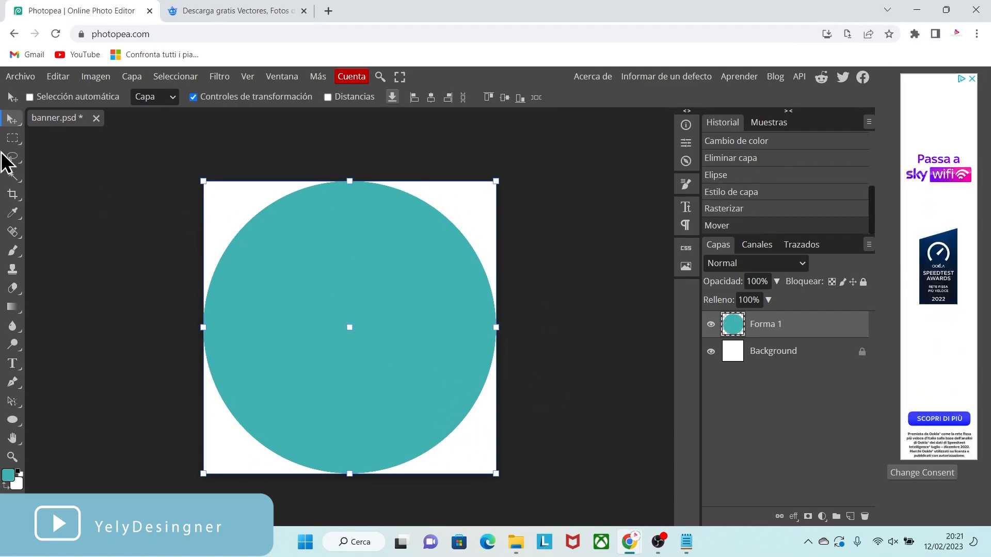
Step: Open Photo-Encanto-PNG.png and Familia-Encanto-PNG-1536x831.png together from the muestra fondo folder
click(22, 78)
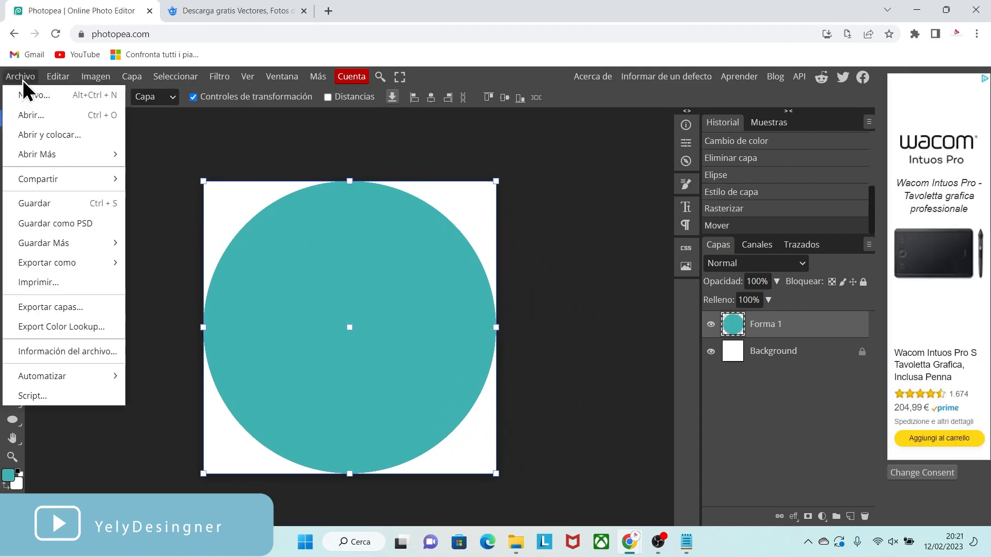
click(29, 118)
click(308, 323)
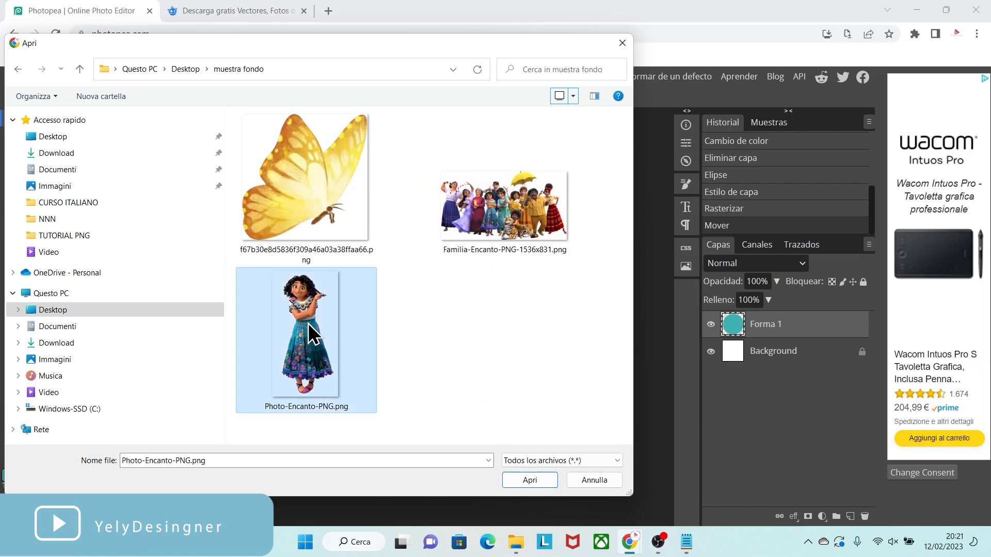
ctrl+click(470, 233)
click(534, 480)
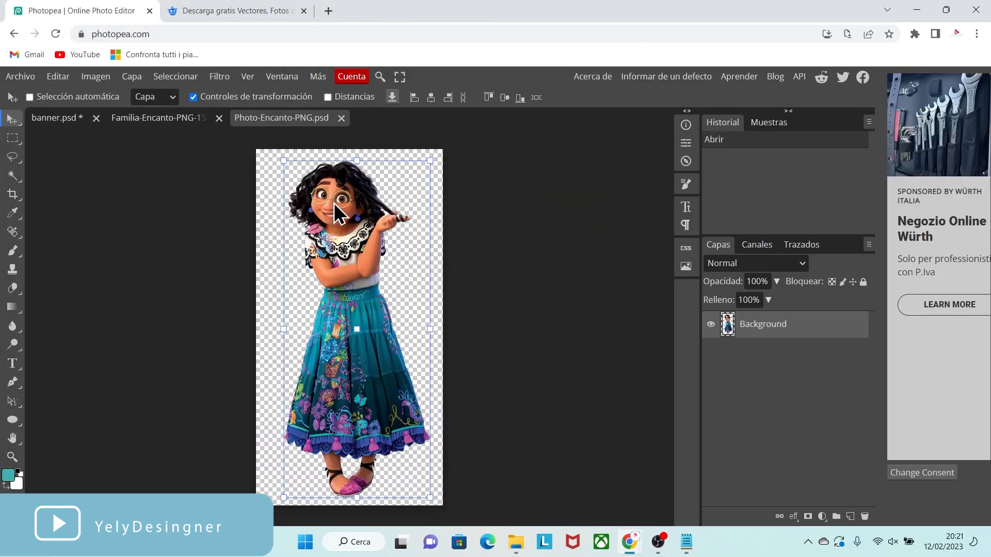
Step: Copy the girl image into the banner document near the circle's centre and close the Photo-Encanto-PNG document
drag(333, 206, 77, 137)
drag(107, 169, 367, 238)
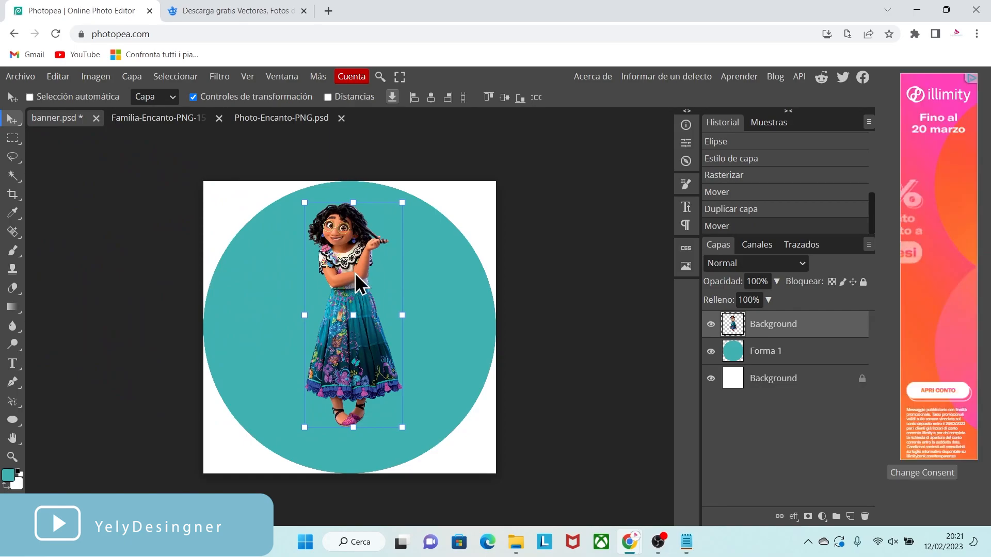
click(293, 118)
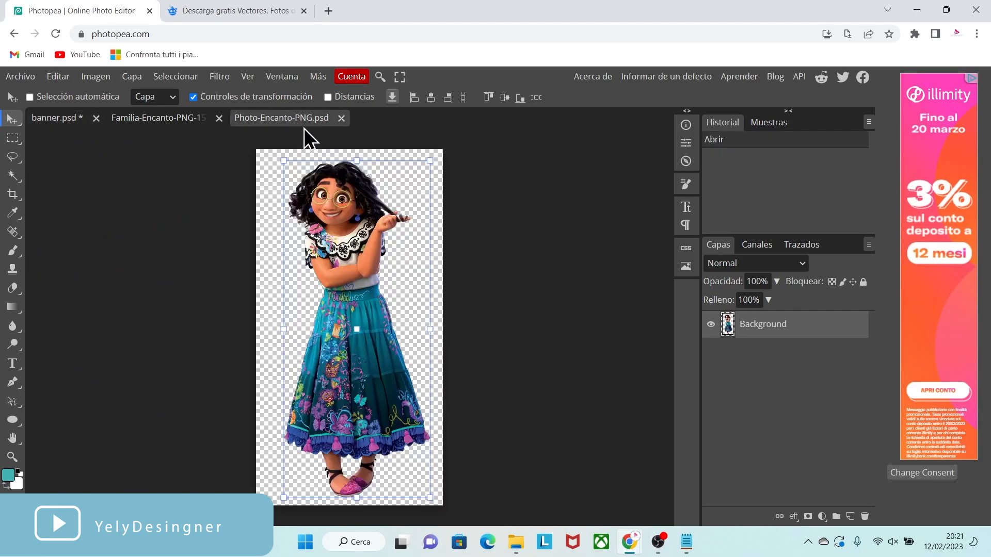
click(341, 119)
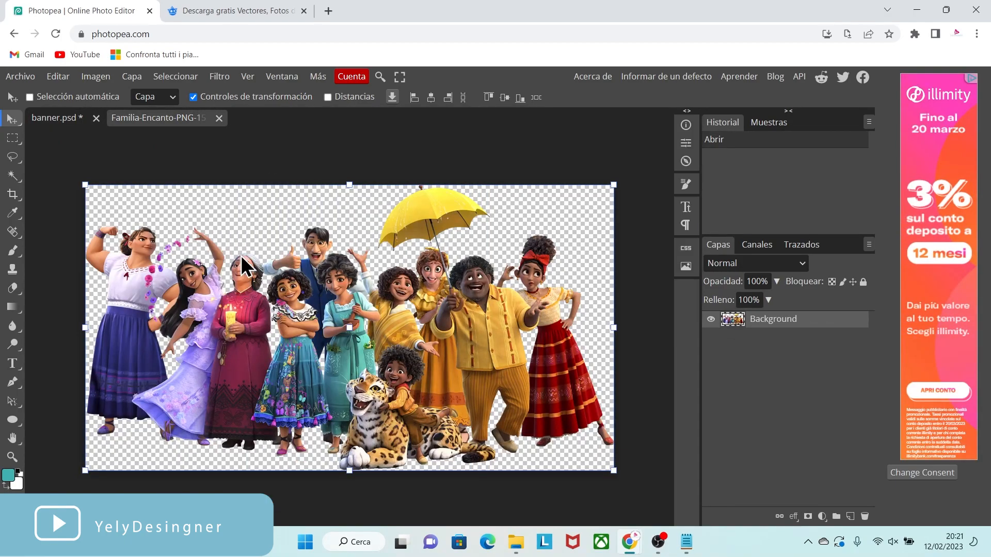
Step: Copy the family image into the banner over the girl's skirt and close the Familia-Encanto document
drag(239, 289, 378, 369)
click(190, 119)
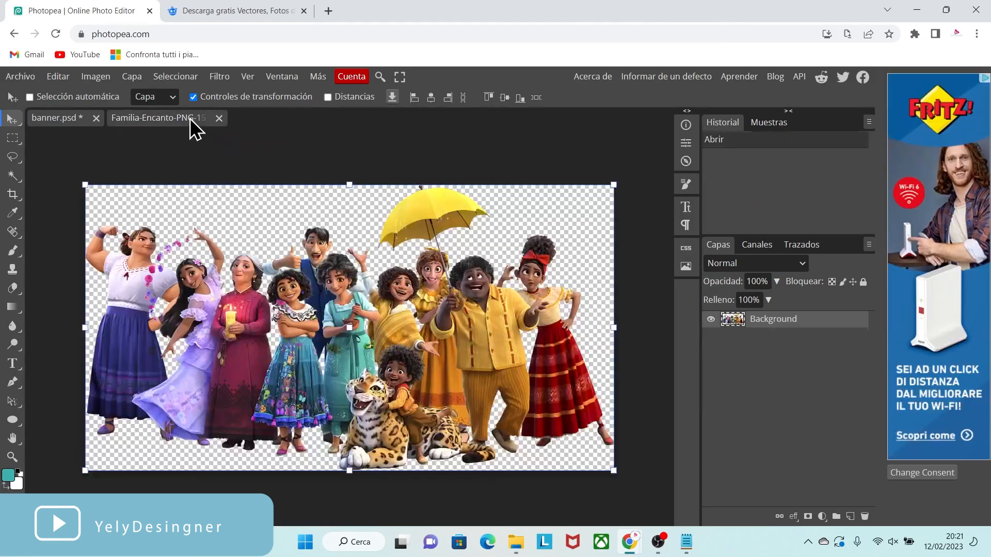
click(219, 118)
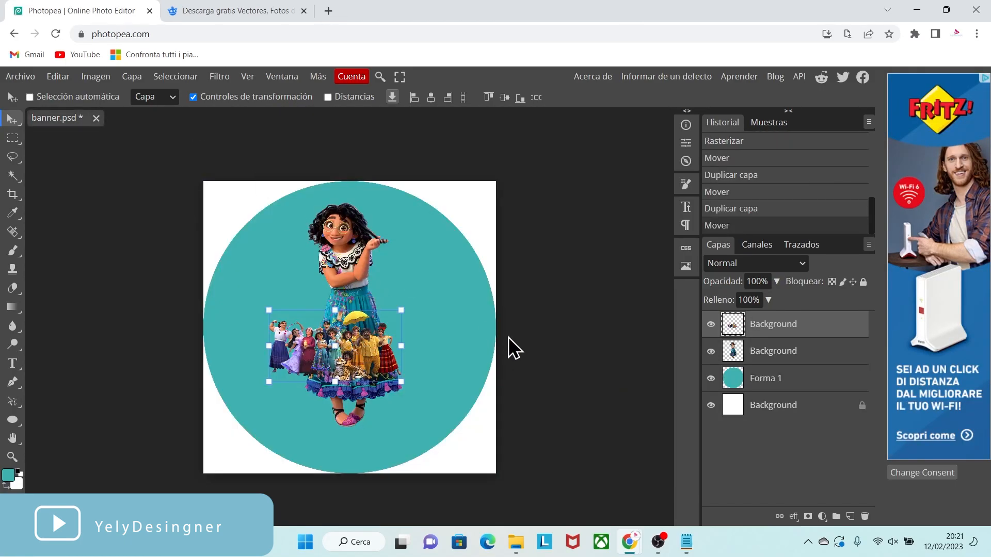
scroll(351, 273, up, 5)
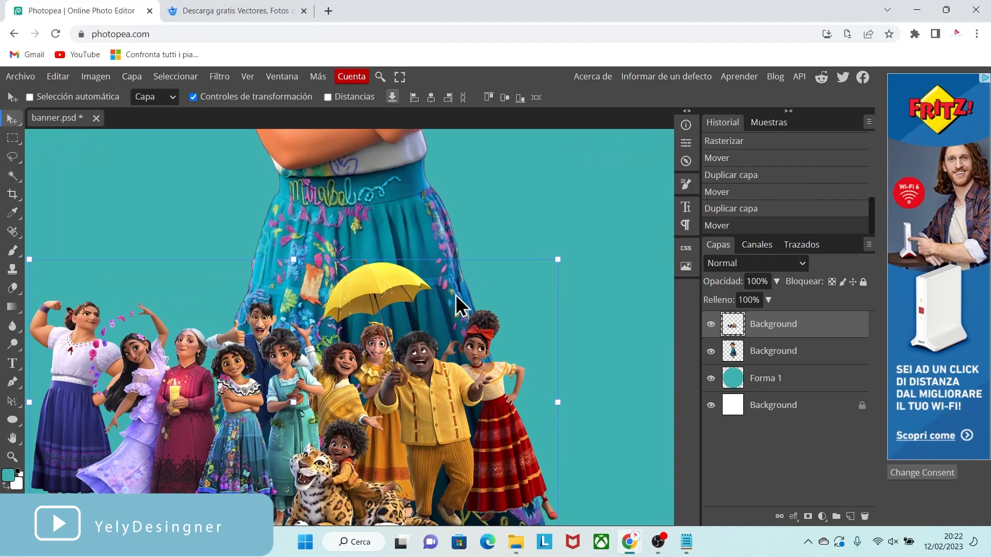
scroll(439, 227, down, 5)
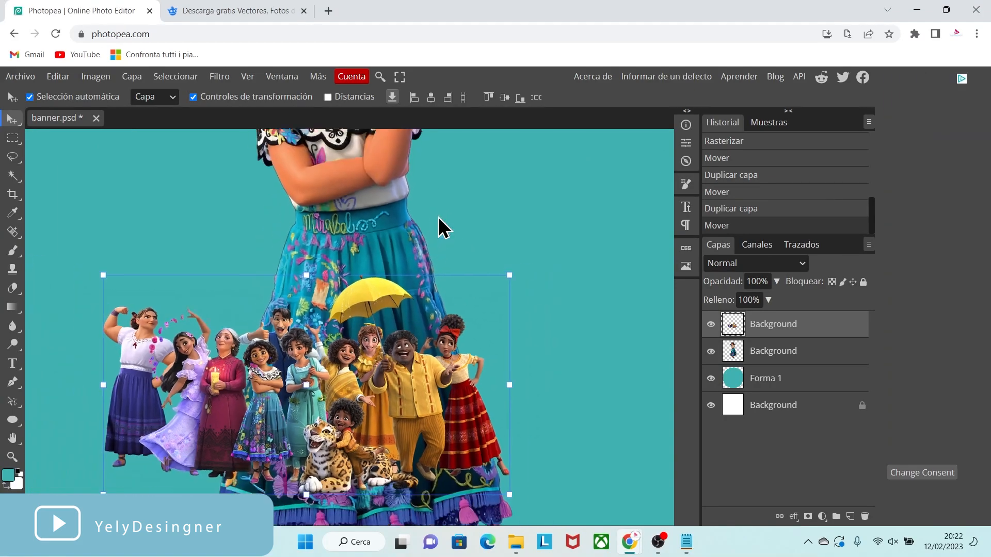
scroll(439, 227, down, 1)
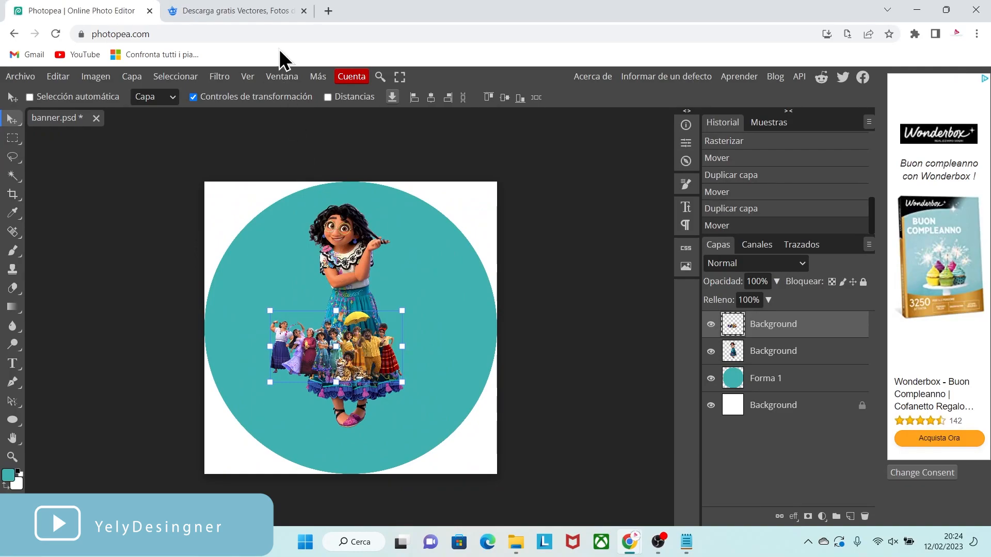
Step: Switch to Freepik and search all resources for "encanto"
click(268, 11)
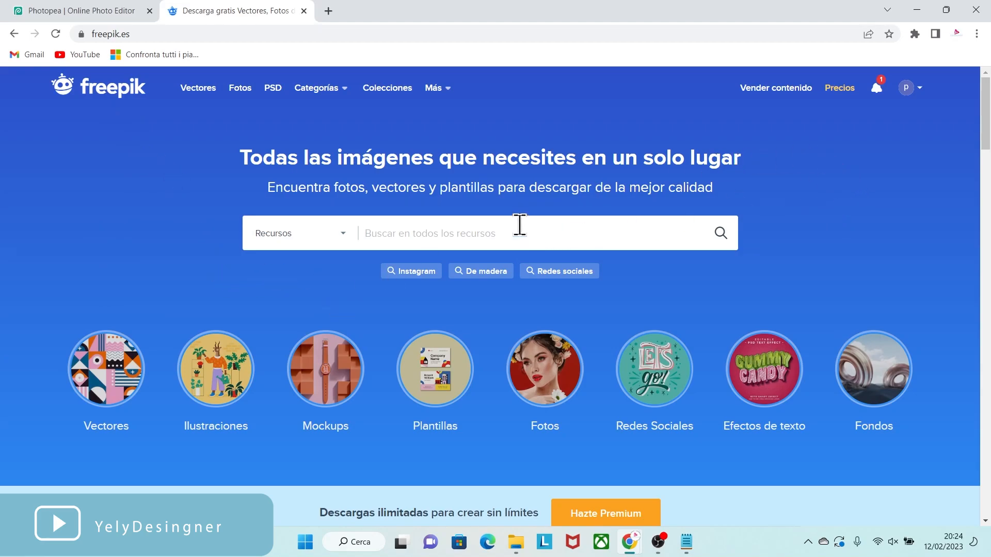
text(encanto)
key(Return)
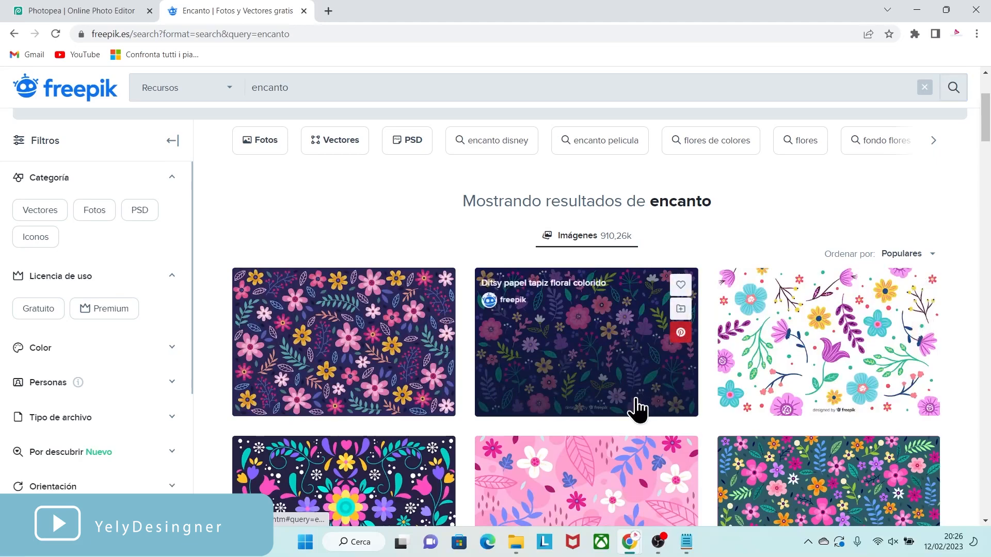
Step: View the "Ditsy papel tapiz floral colorido" vector's preview and close it
click(598, 410)
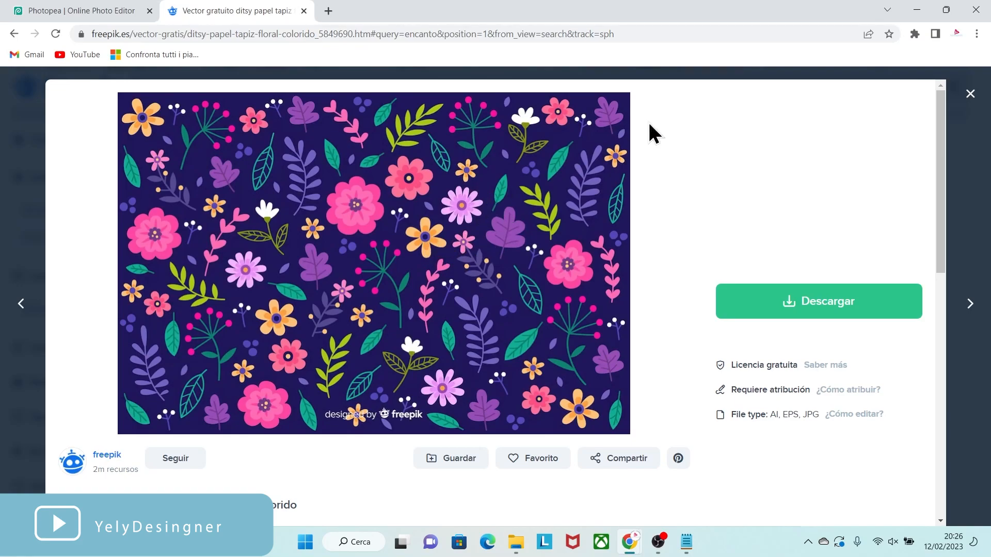
click(969, 95)
Step: Find the "Marco floral de primavera" vector further down the results and open its download page
drag(985, 152, 985, 361)
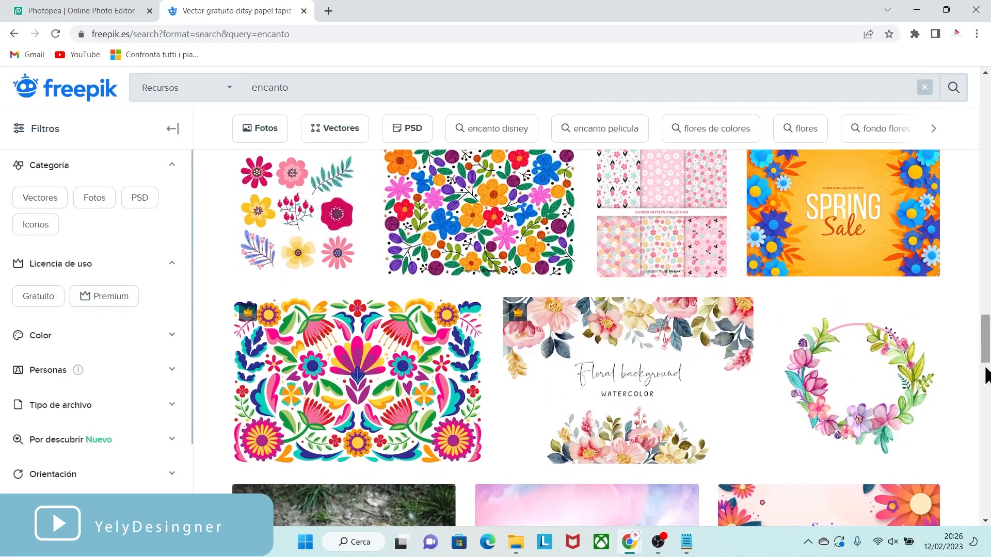
mouse_move(838, 456)
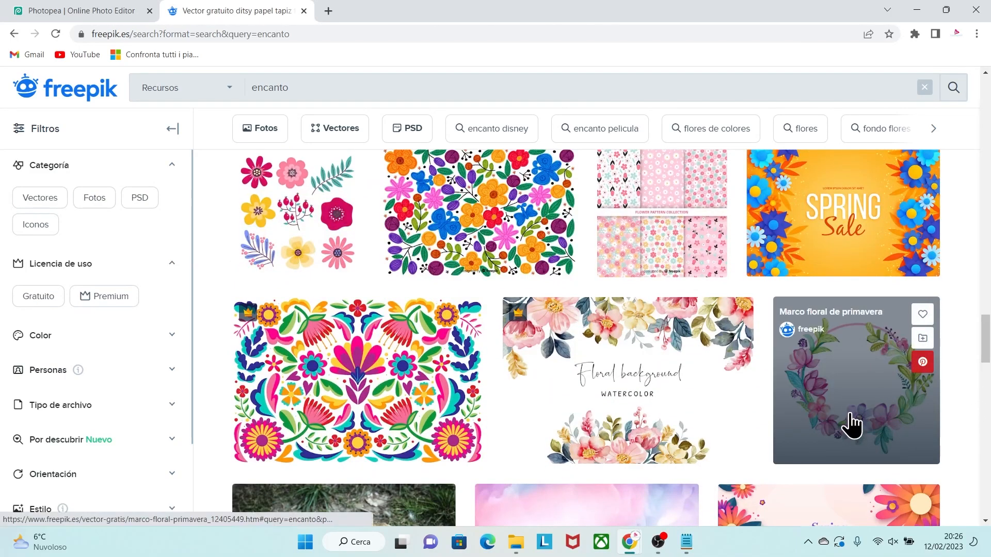
click(851, 424)
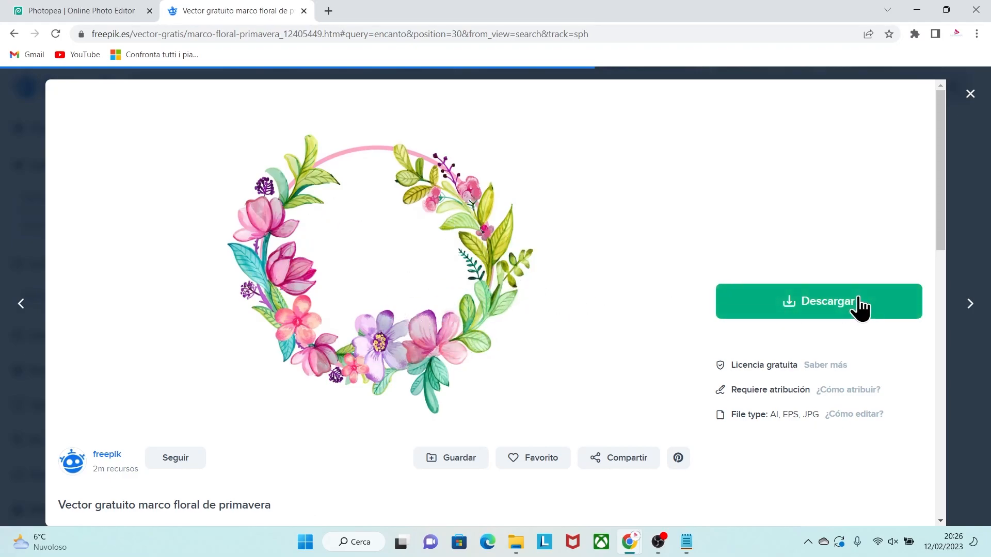
Step: Download the free floral frame vector and extract 4966211.eps from its ZIP archive into the "muestra fondo" folder
click(838, 302)
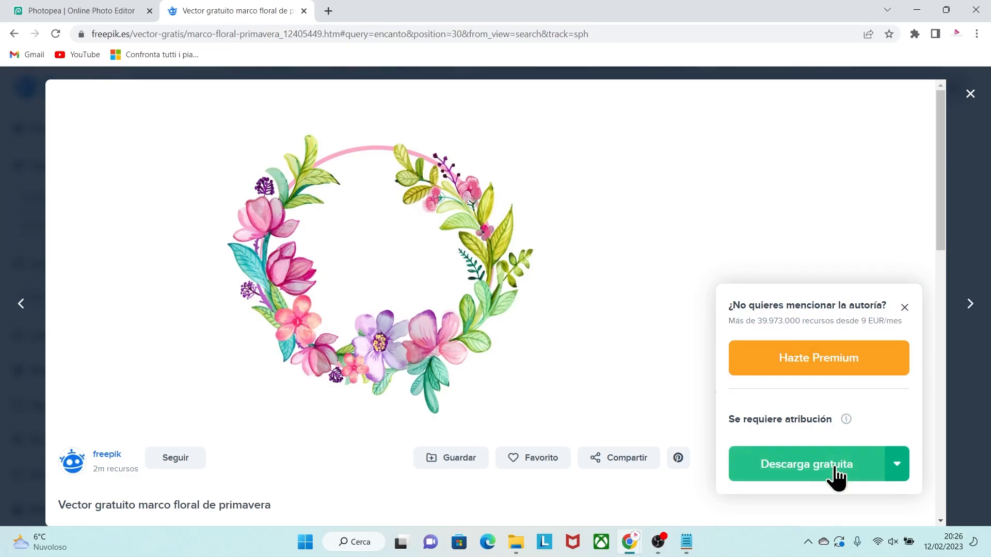
click(804, 463)
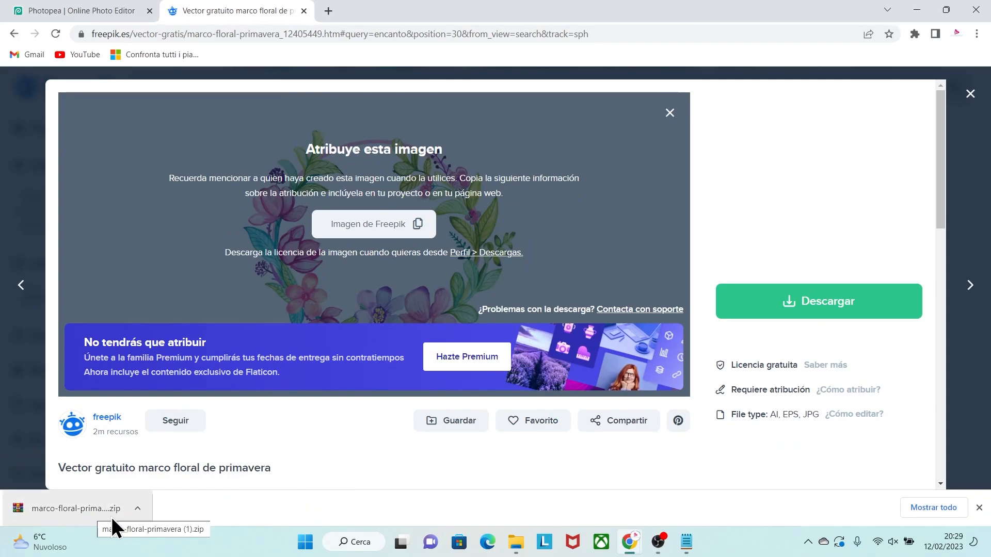
click(103, 506)
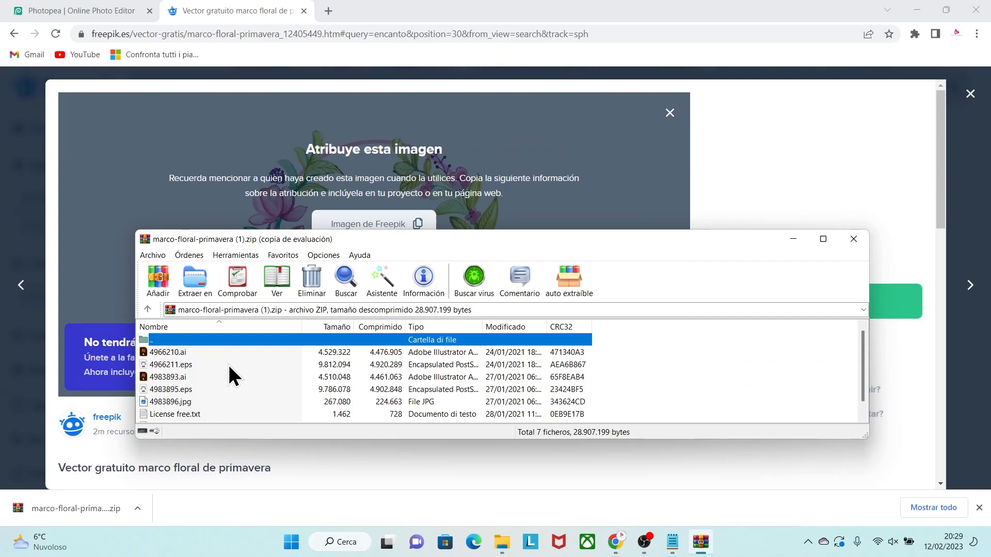
click(609, 364)
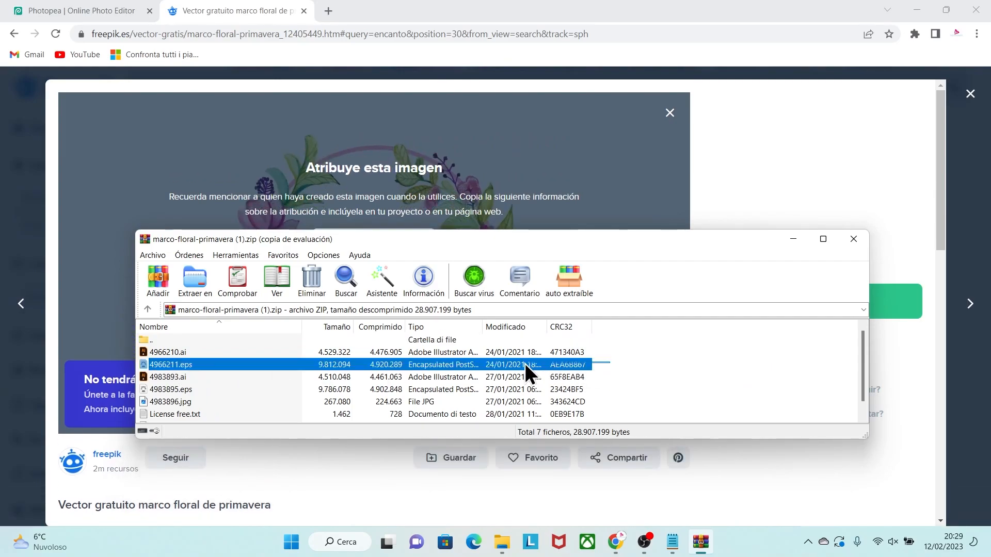
double_click(485, 363)
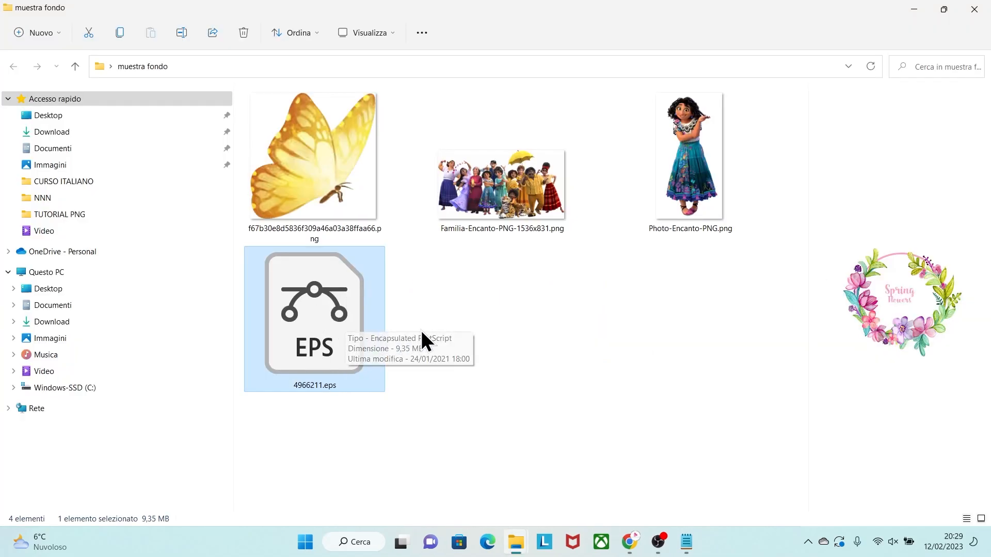
click(425, 315)
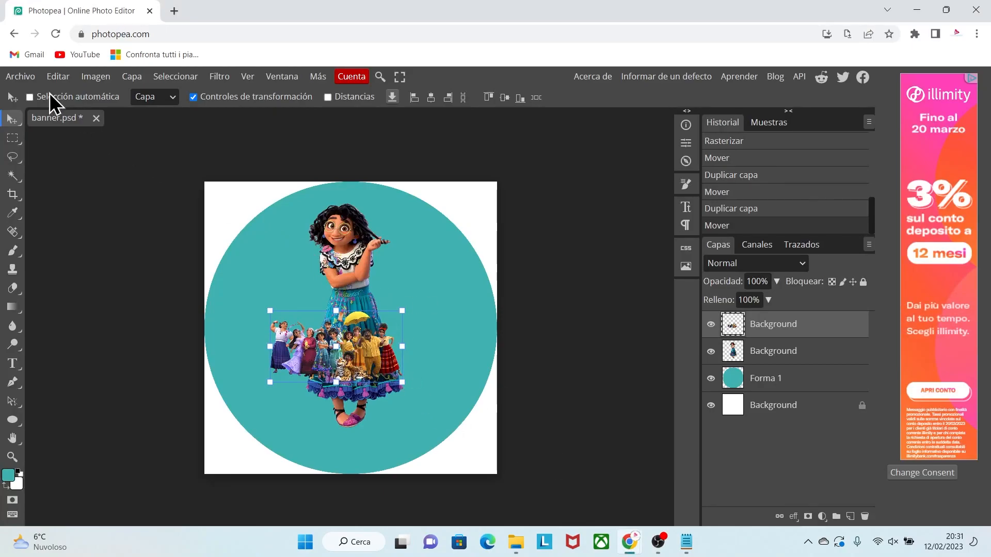
Step: Switch to Photopea and open 4966211.eps from the "muestra fondo" folder
click(25, 79)
click(31, 115)
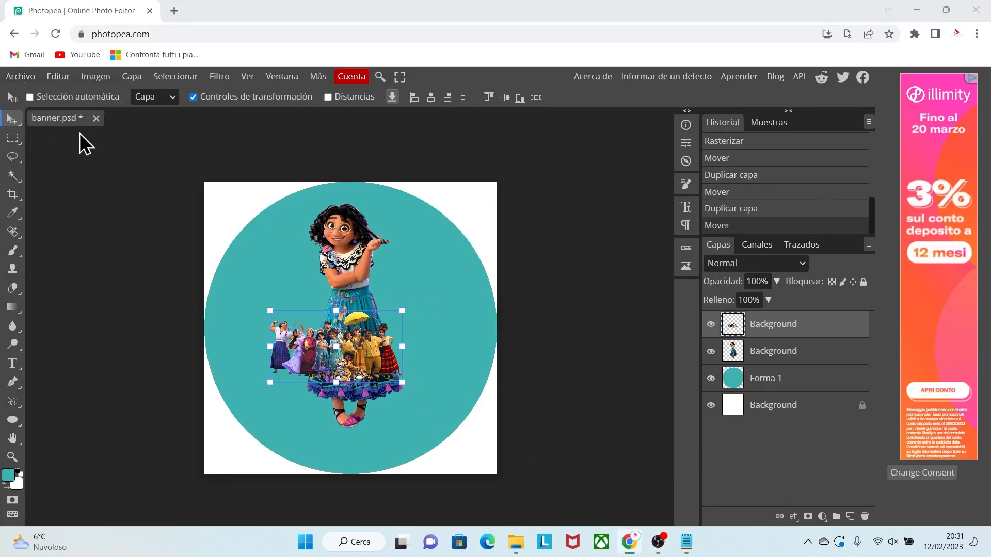
click(325, 186)
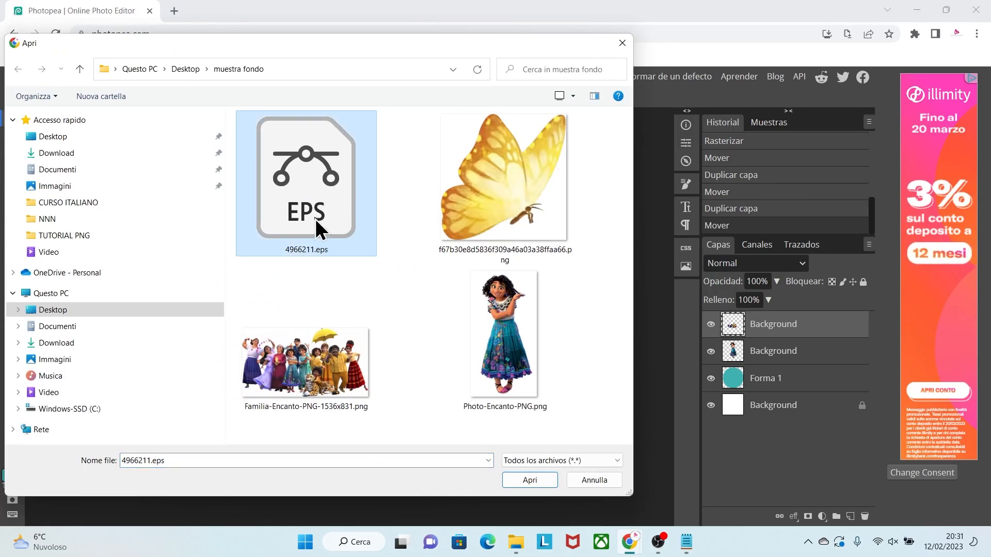
click(518, 475)
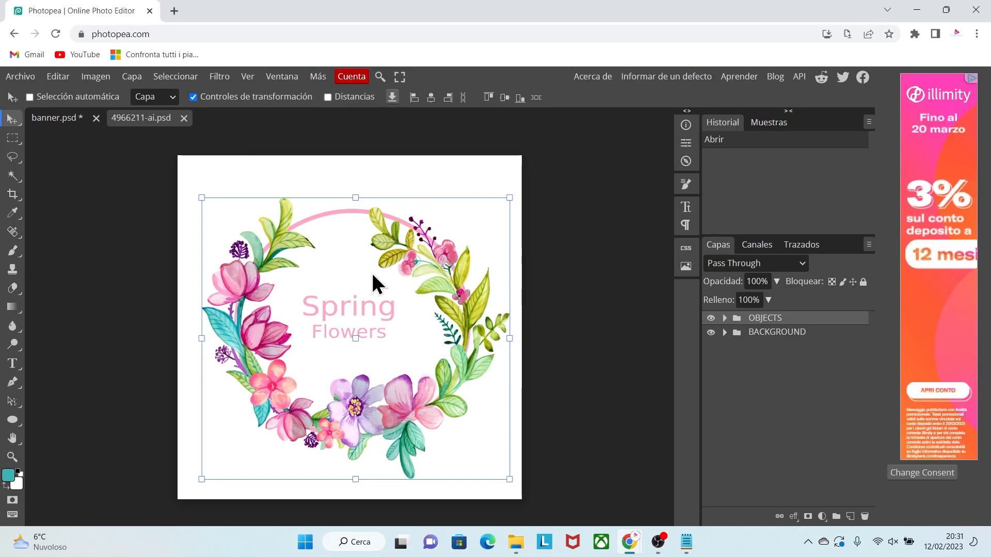
Step: Hide and show the BACKGROUND group to check the wreath without its backdrop, and select the OBJECTS group
click(787, 334)
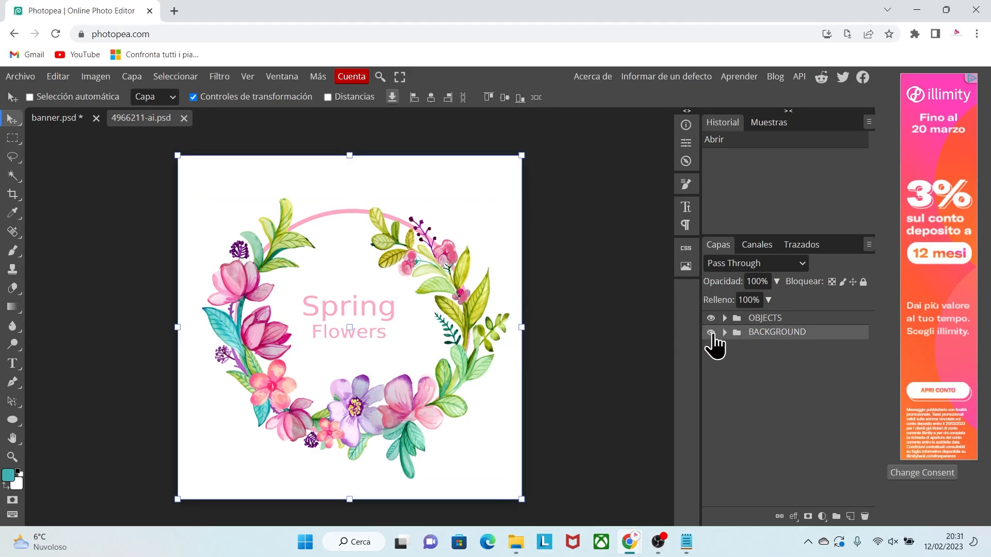
click(711, 333)
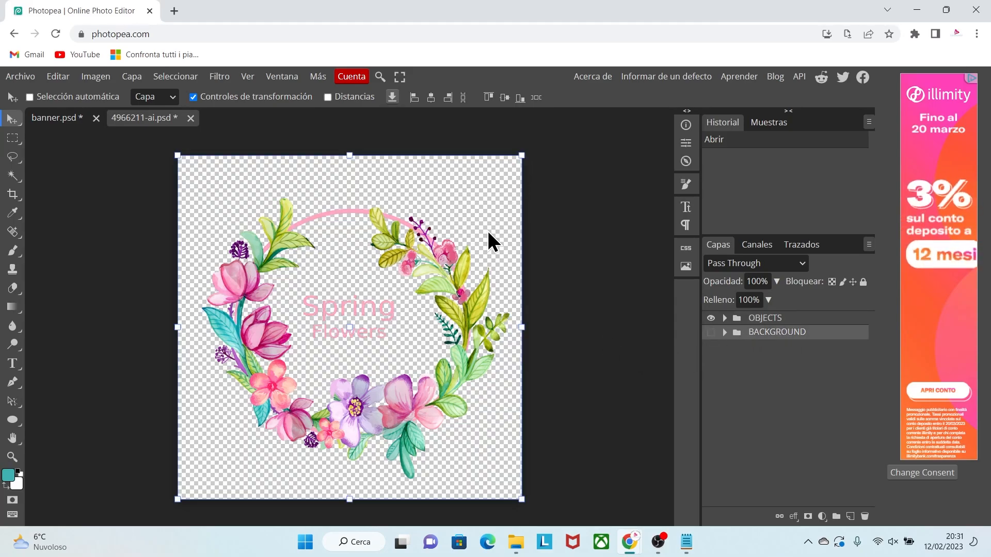
click(712, 333)
click(754, 320)
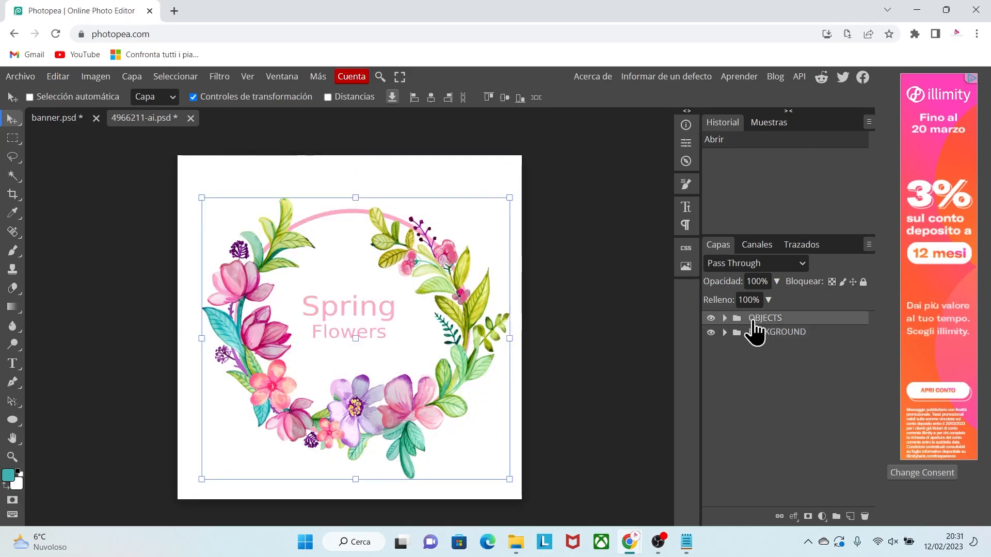
Step: Examine the contents of the OBJECTS group by briefly hiding and showing the first two flower subgroups, and collapse the group
click(724, 319)
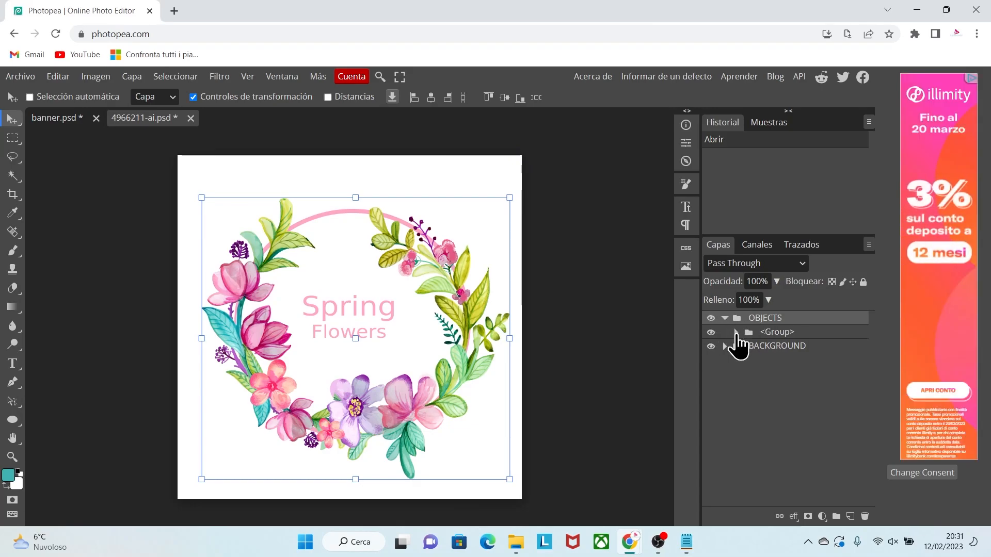
click(736, 332)
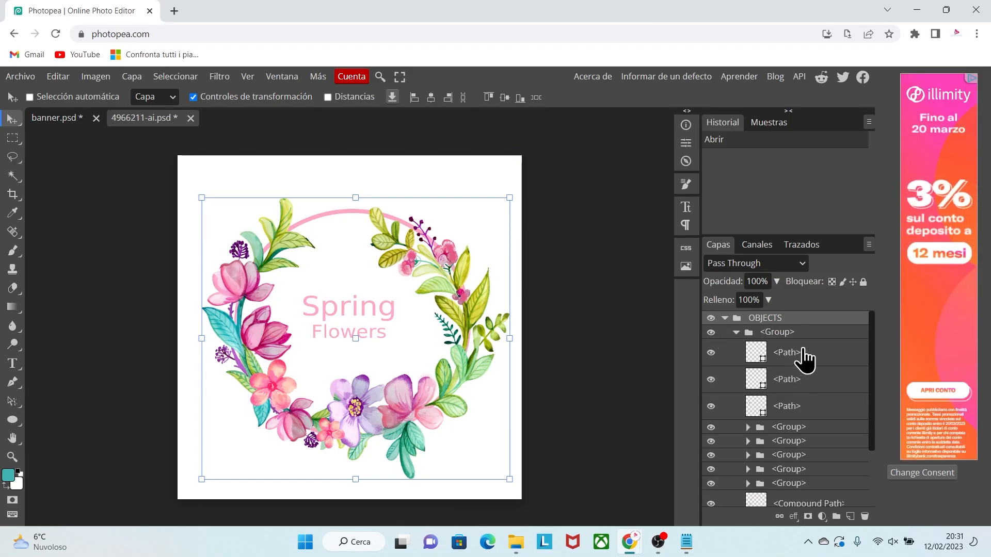
drag(874, 381, 871, 413)
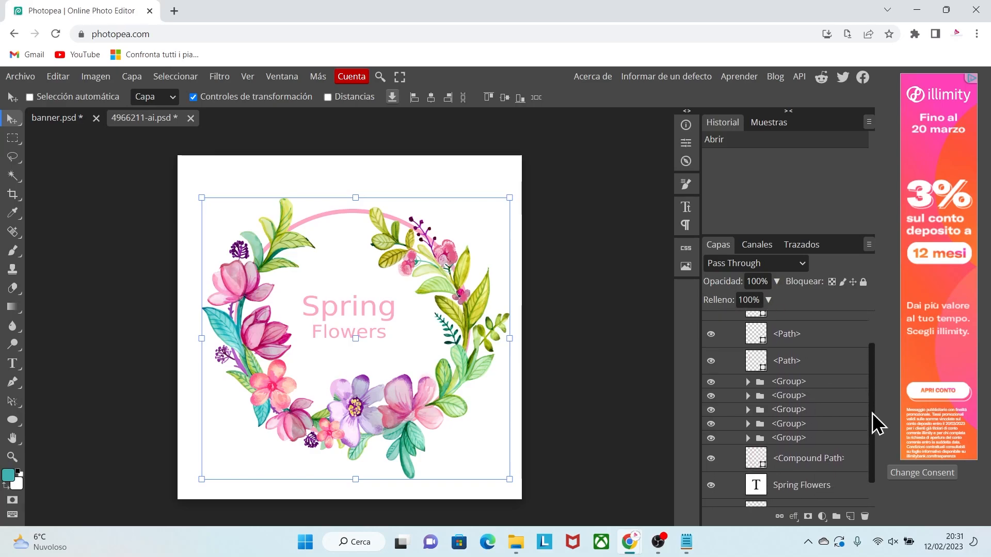
click(711, 383)
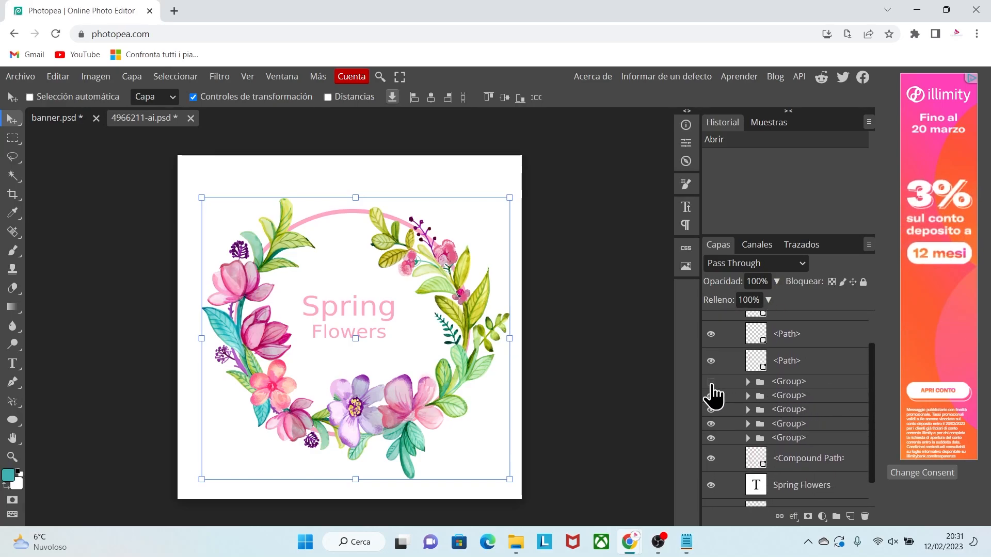
click(711, 383)
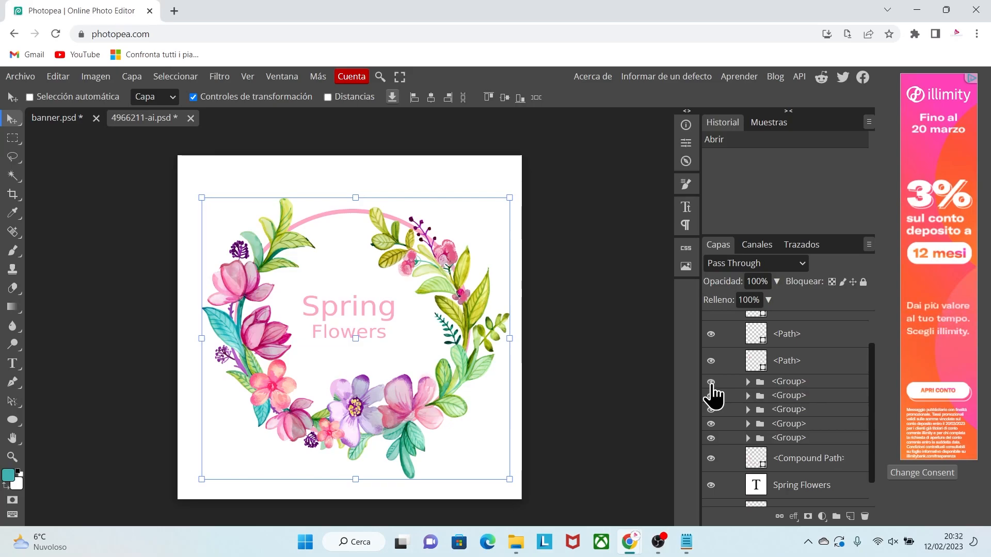
click(711, 396)
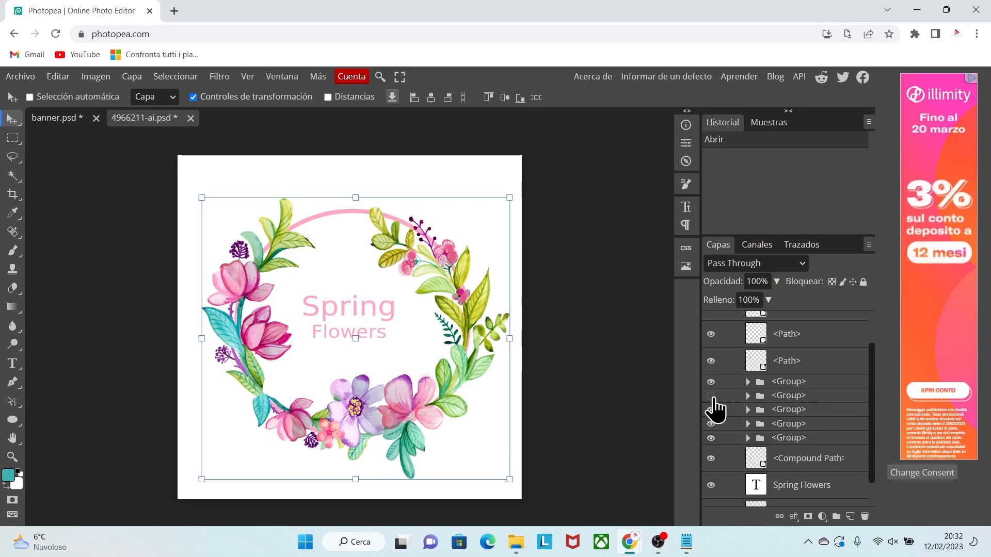
click(712, 396)
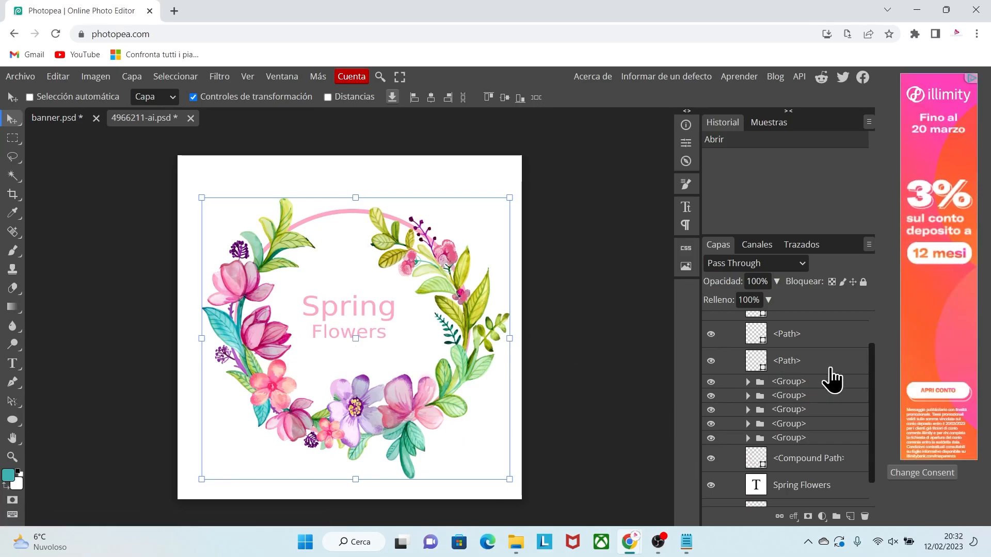
drag(871, 370, 875, 332)
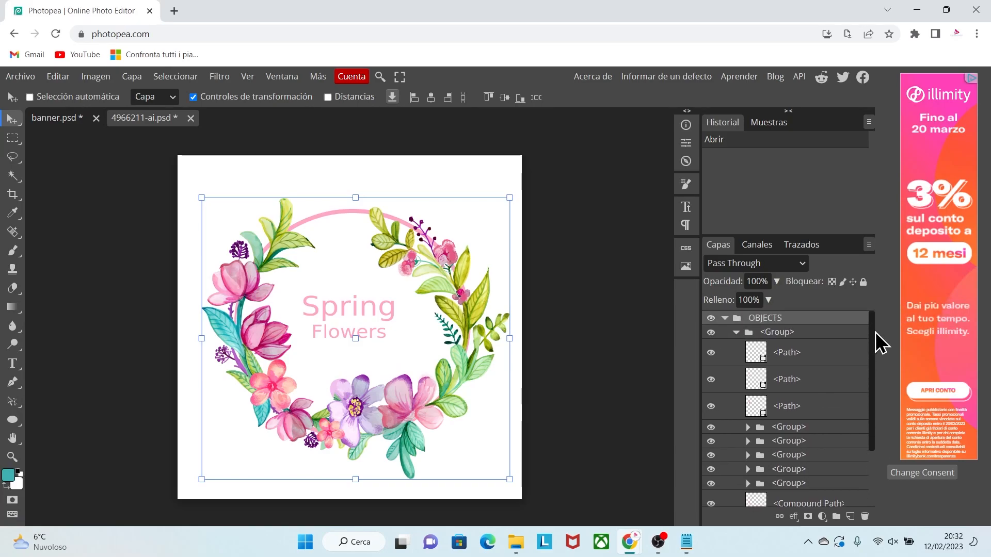
click(735, 332)
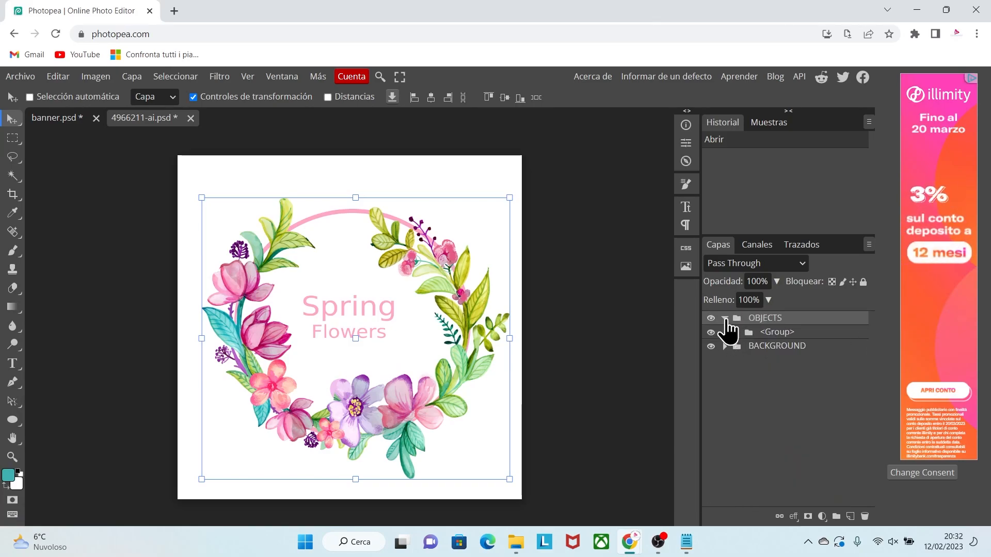
click(725, 318)
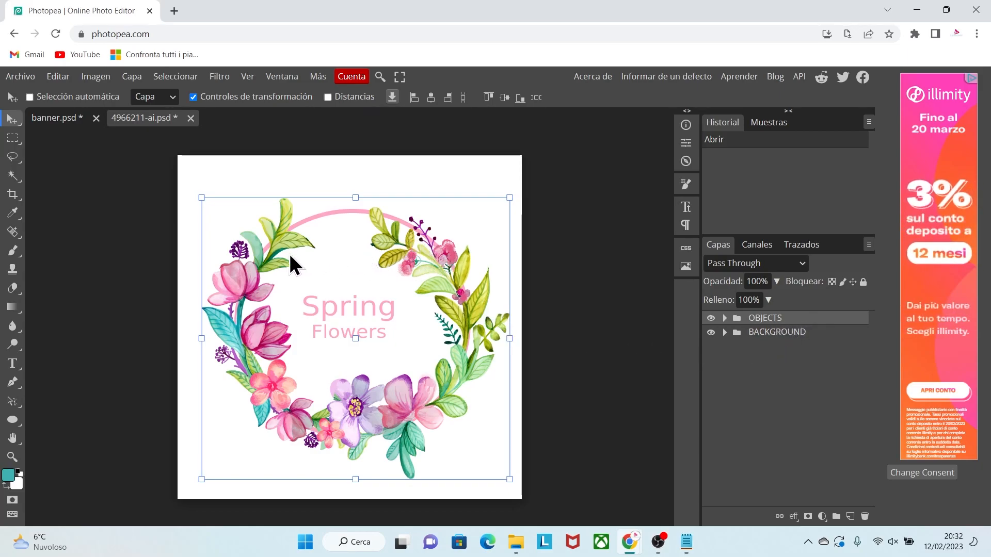
Step: Copy the OBJECTS wreath group into banner.psd and enlarge it to about 376%, positioned around the characters in the teal circle
drag(279, 236, 69, 125)
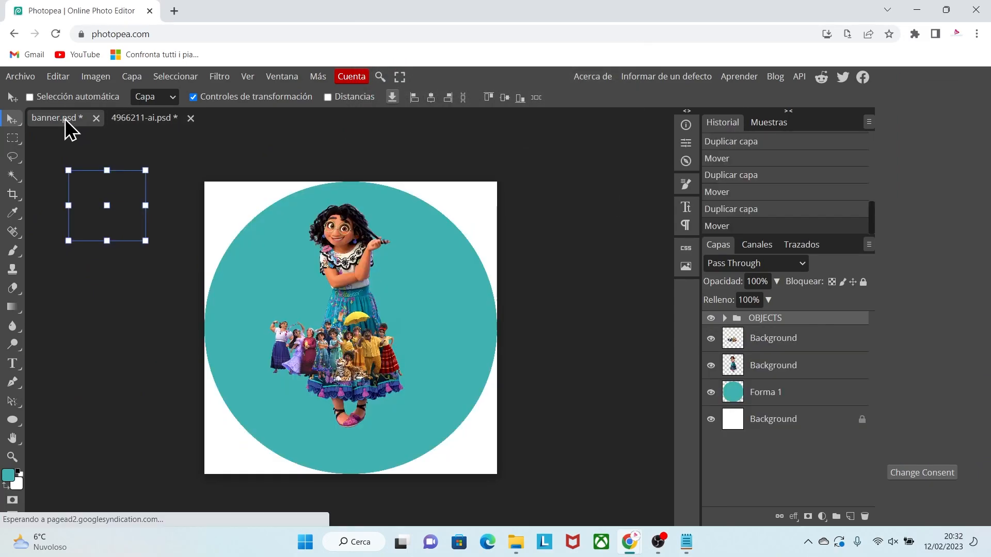
drag(135, 224, 338, 279)
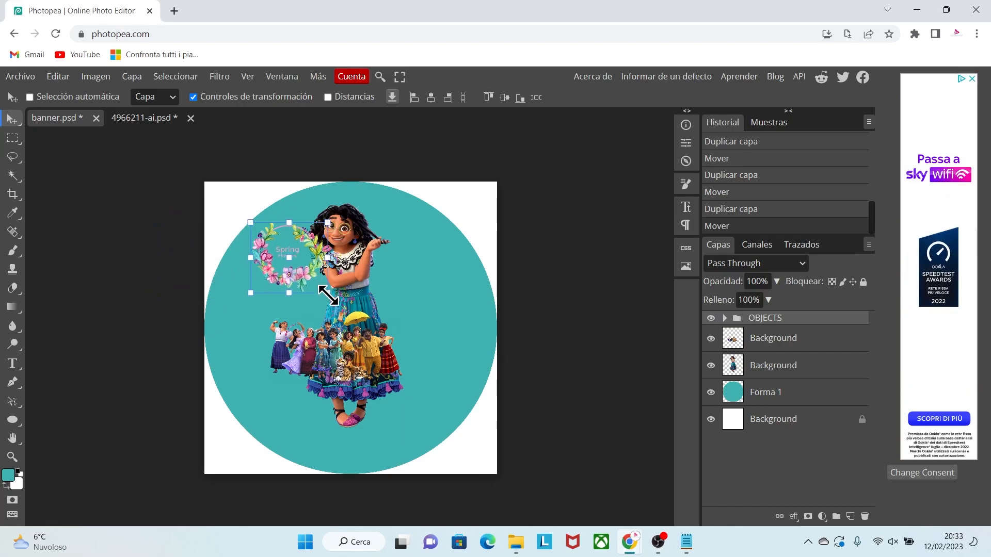
drag(366, 333, 490, 435)
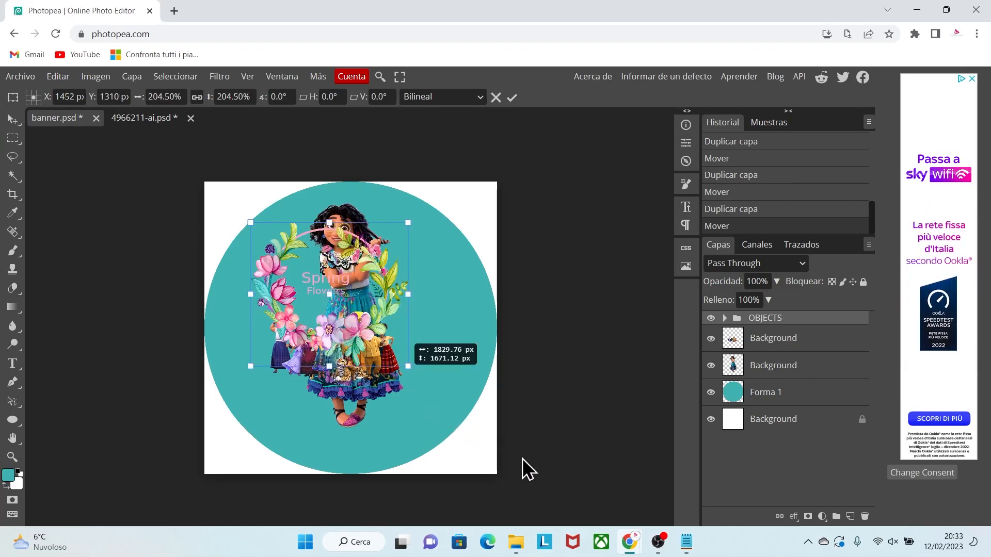
drag(536, 466, 537, 459)
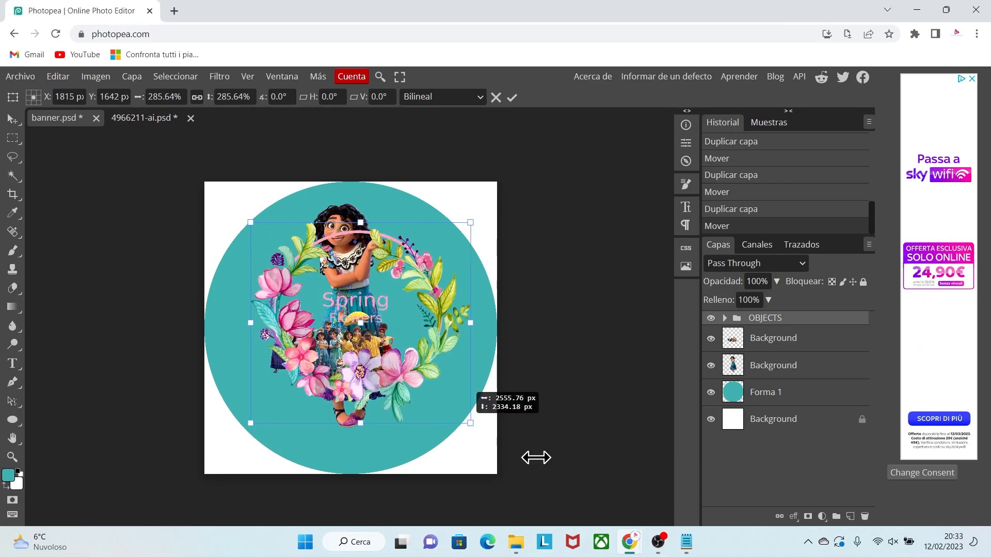
drag(519, 445, 539, 487)
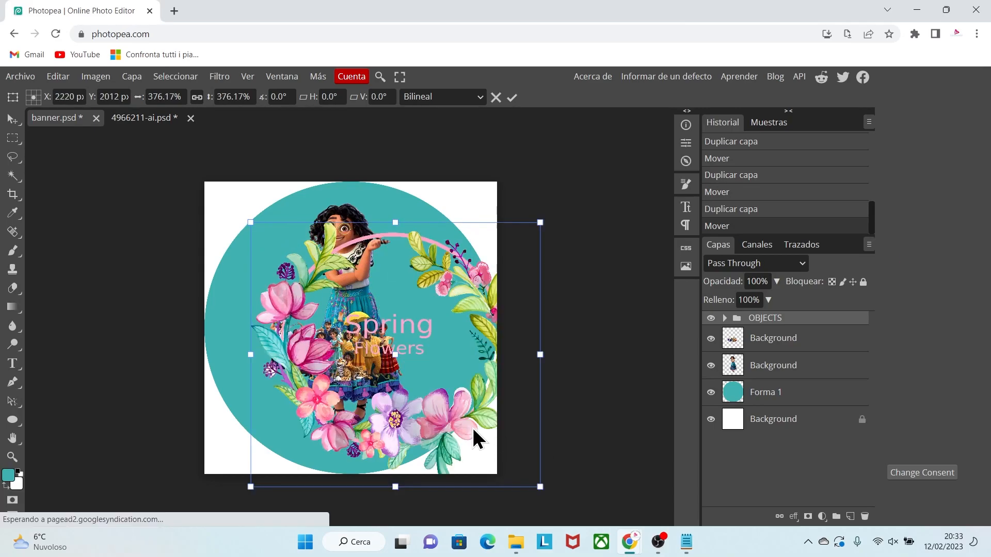
drag(471, 428, 398, 386)
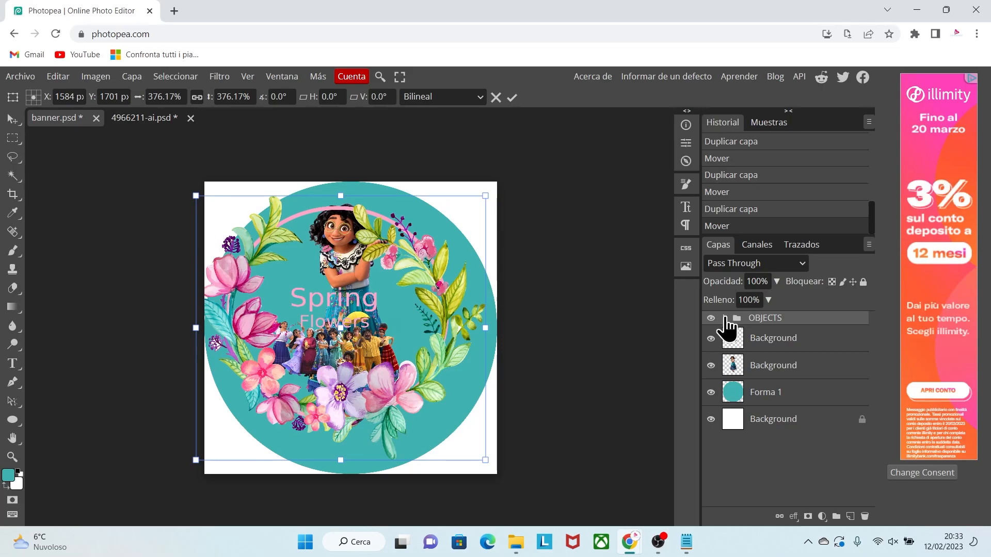
Step: Delete the "Spring Flowers" text layer from inside the OBJECTS wreath group
click(725, 318)
click(736, 333)
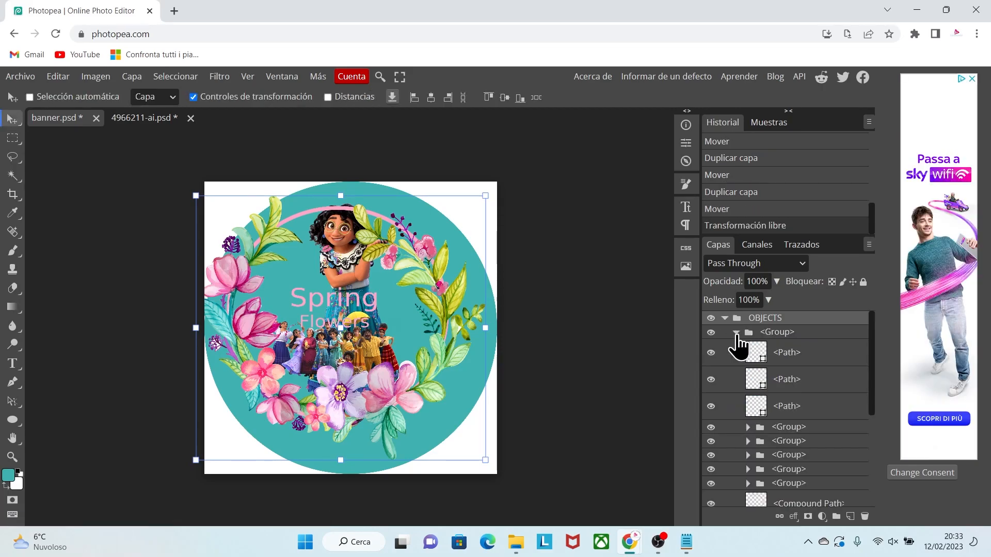
drag(874, 388, 869, 469)
drag(821, 388, 868, 517)
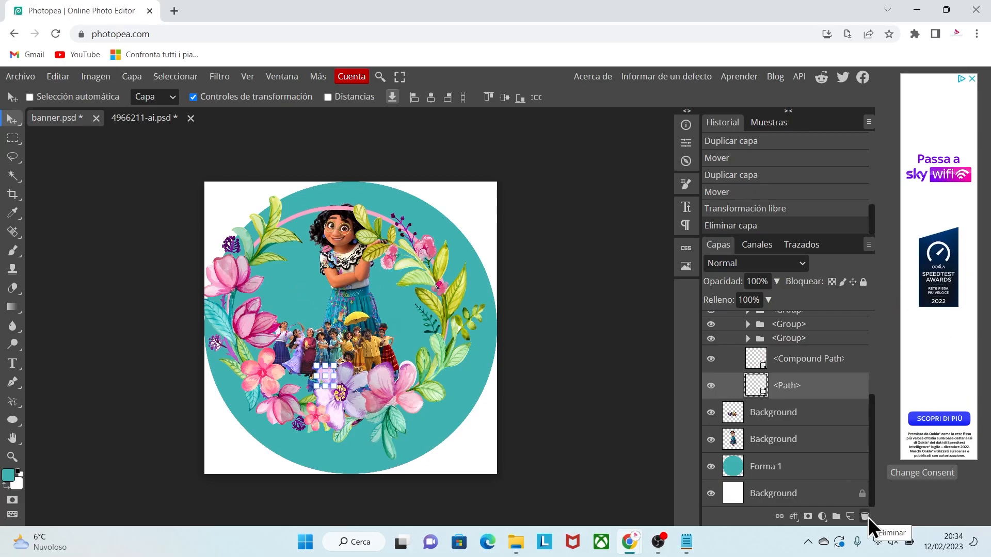
Step: Delete the pink ring's compound path layer from the wreath and collapse the OBJECTS group
scroll(875, 434, up, 2)
scroll(878, 423, up, 3)
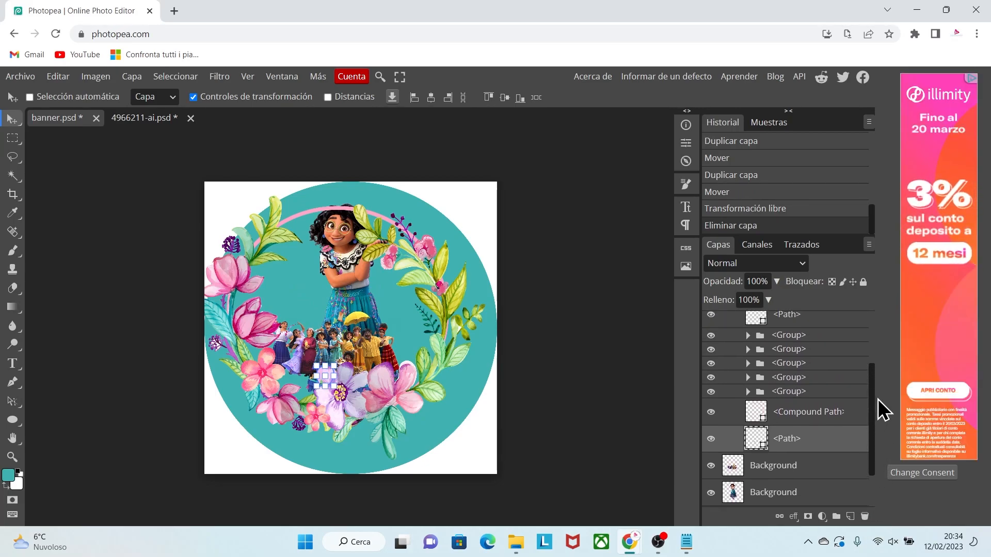
click(821, 421)
drag(848, 436, 867, 517)
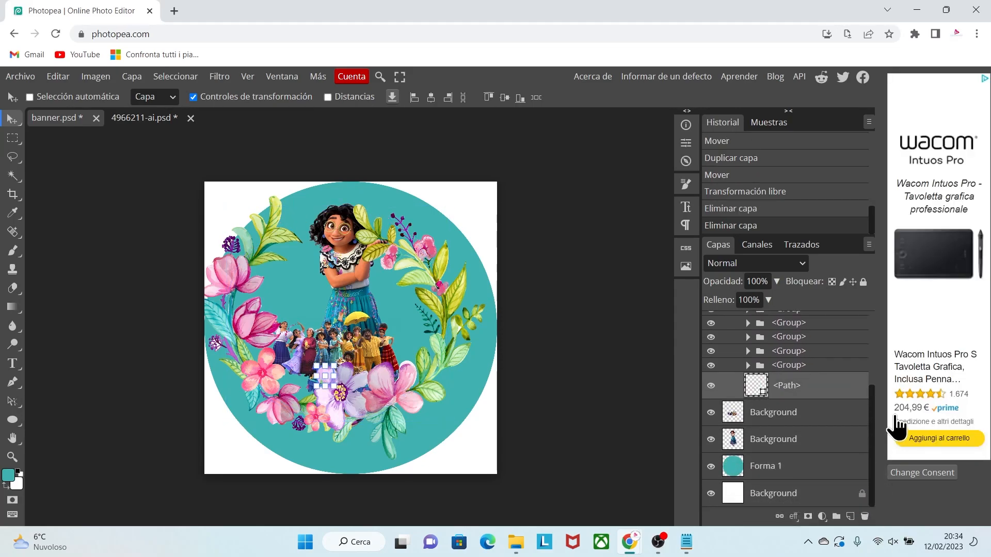
drag(872, 424, 879, 339)
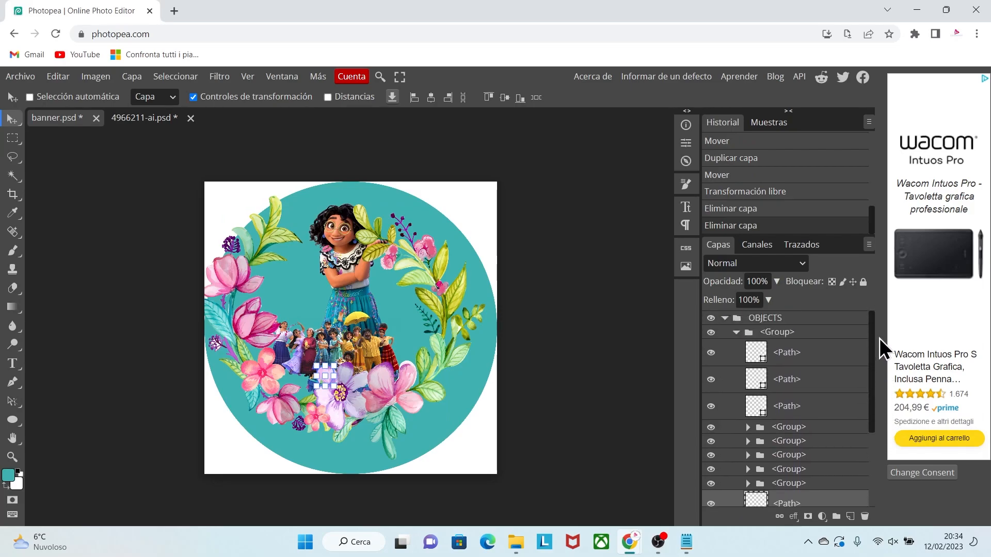
click(737, 333)
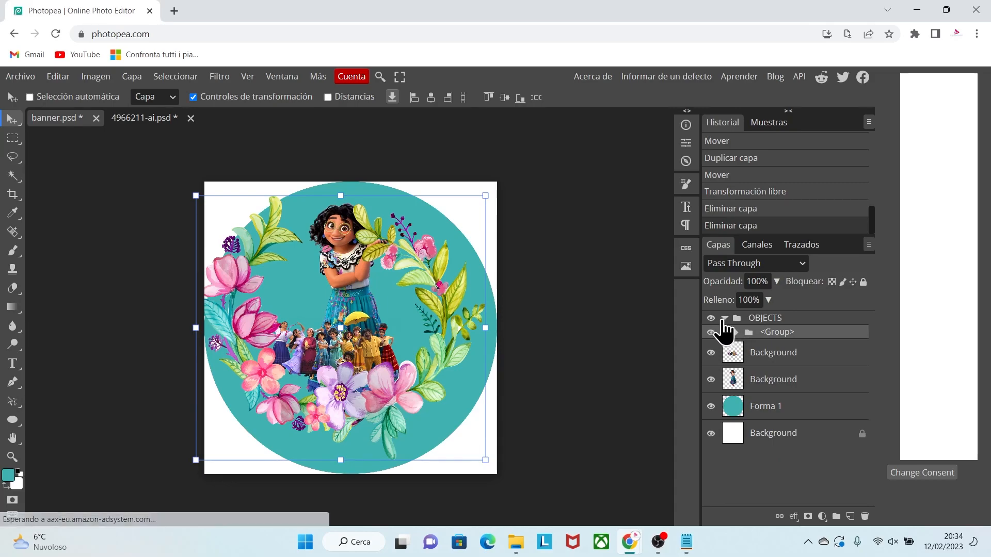
click(725, 319)
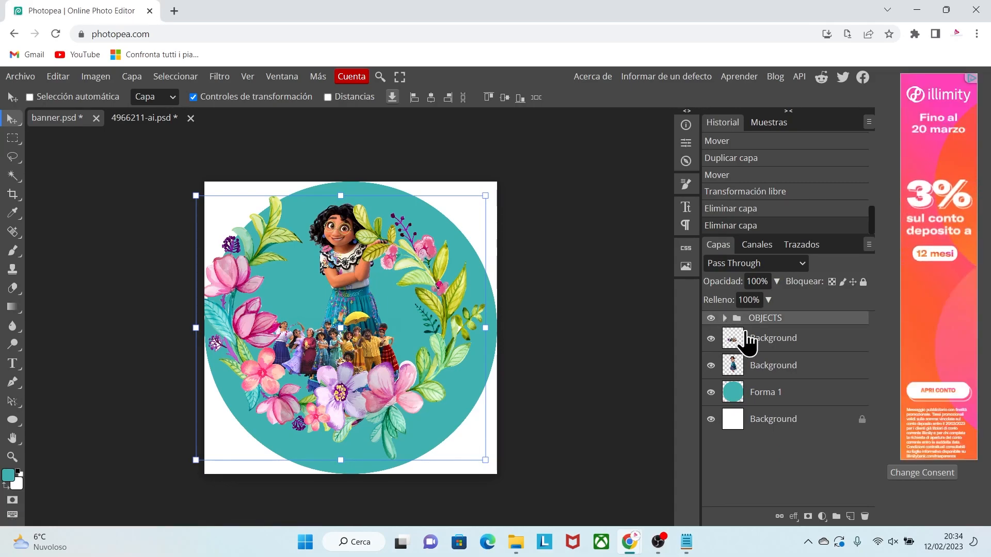
Step: Merge the OBJECTS wreath group into a single layer and shift the wreath down and right within the teal circle
right_click(811, 321)
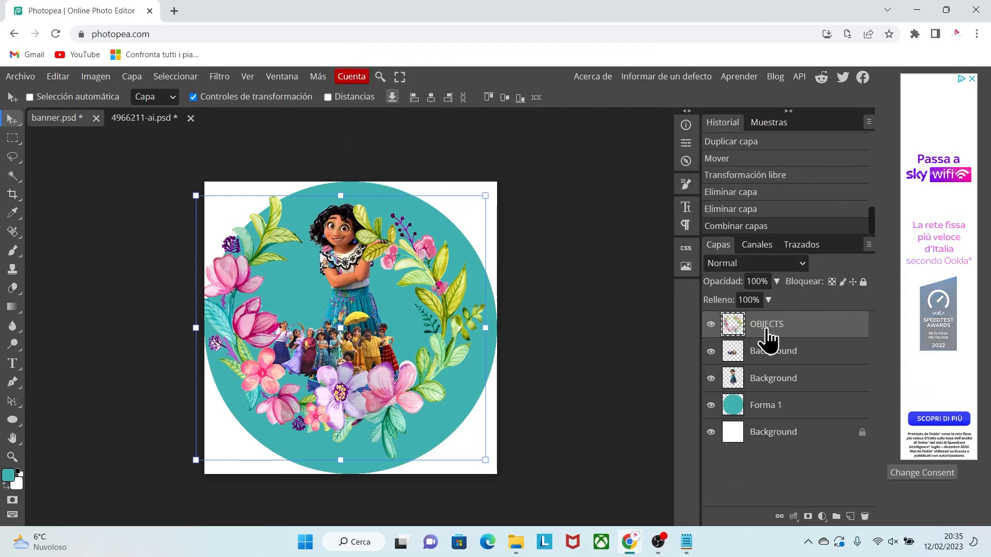
drag(439, 304, 451, 327)
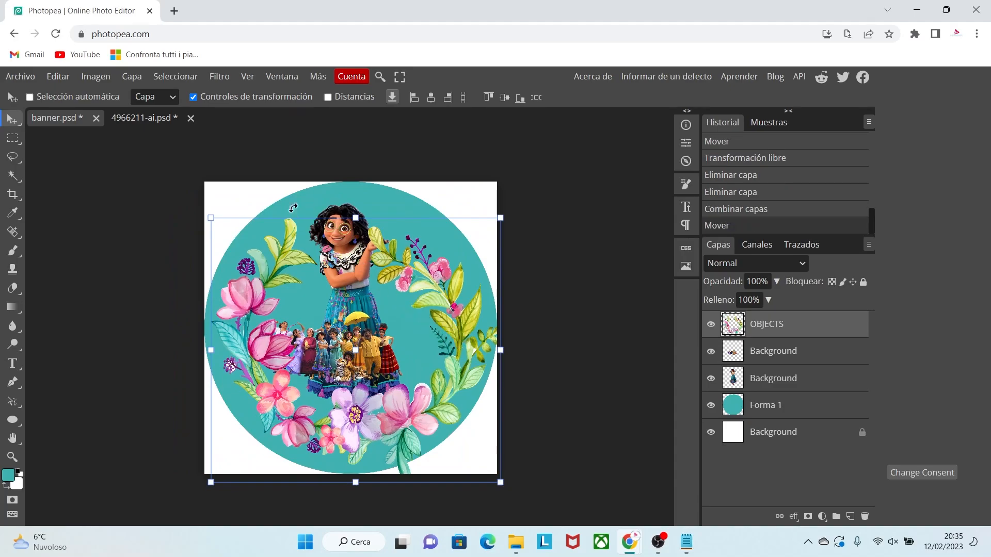
Step: Close the 4966211-ai.psd document and centre the wreath horizontally over the teal circle in banner.psd
click(160, 119)
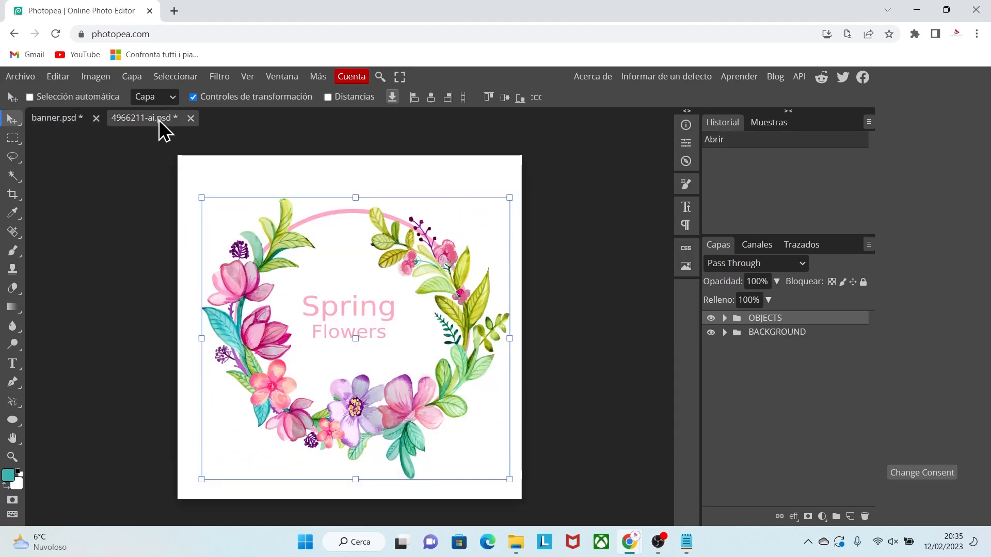
click(190, 118)
click(542, 120)
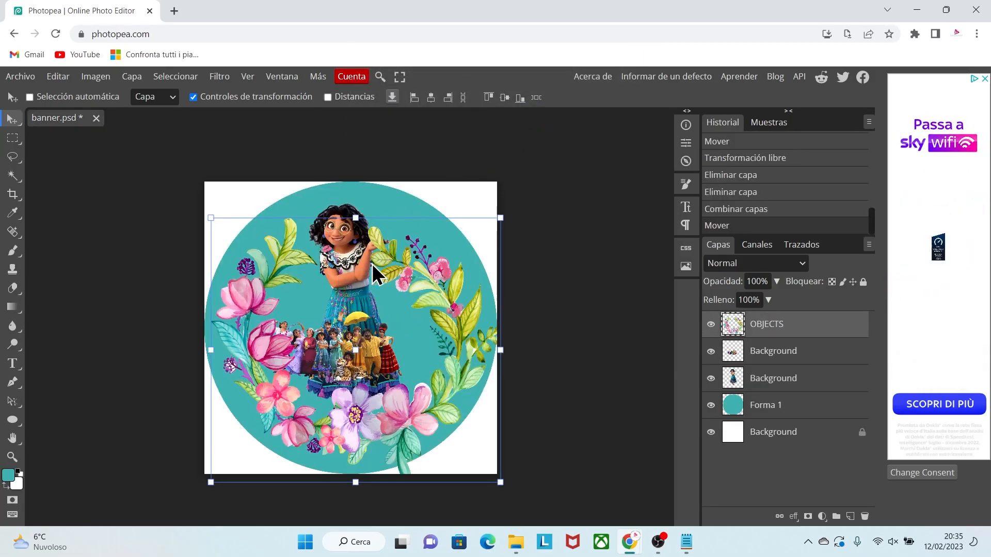
drag(392, 259, 391, 255)
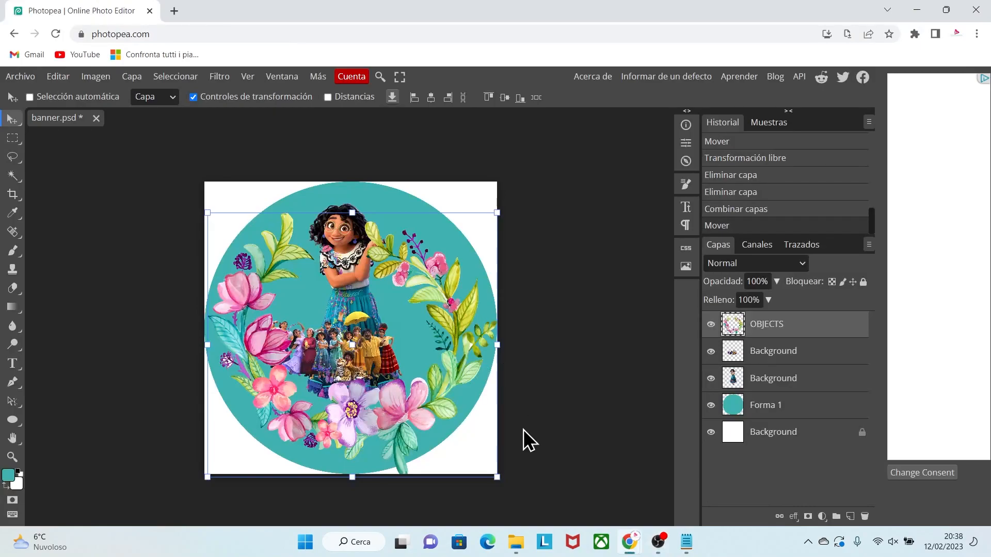
Step: Create a new circle shape 90 cm wide and 90 cm high with the Ellipse tool
click(13, 421)
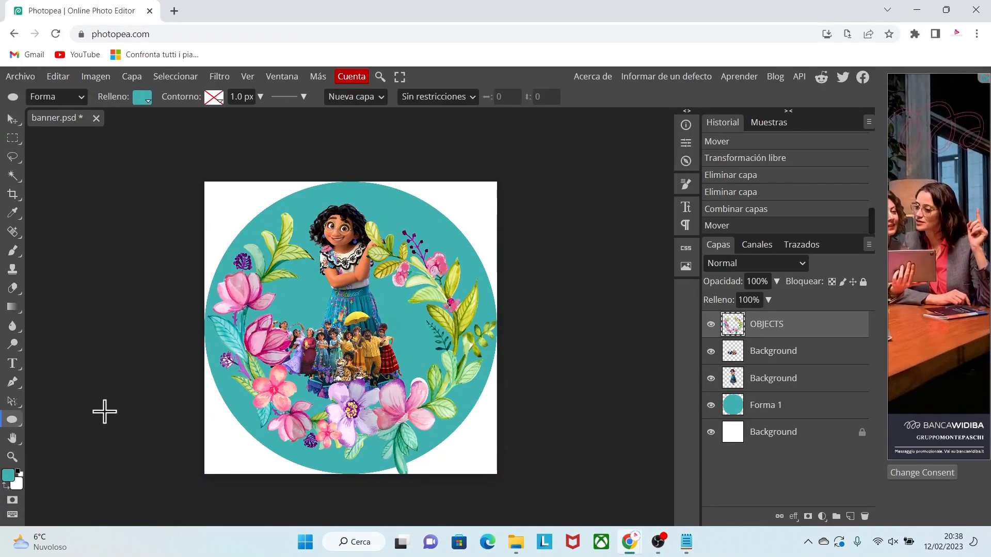
click(283, 292)
drag(171, 205, 91, 201)
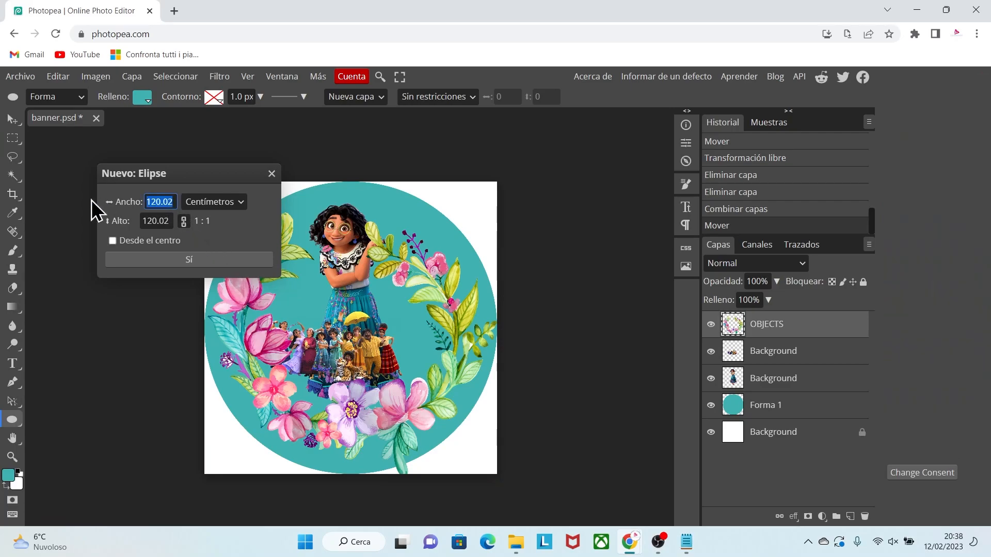
text(9)
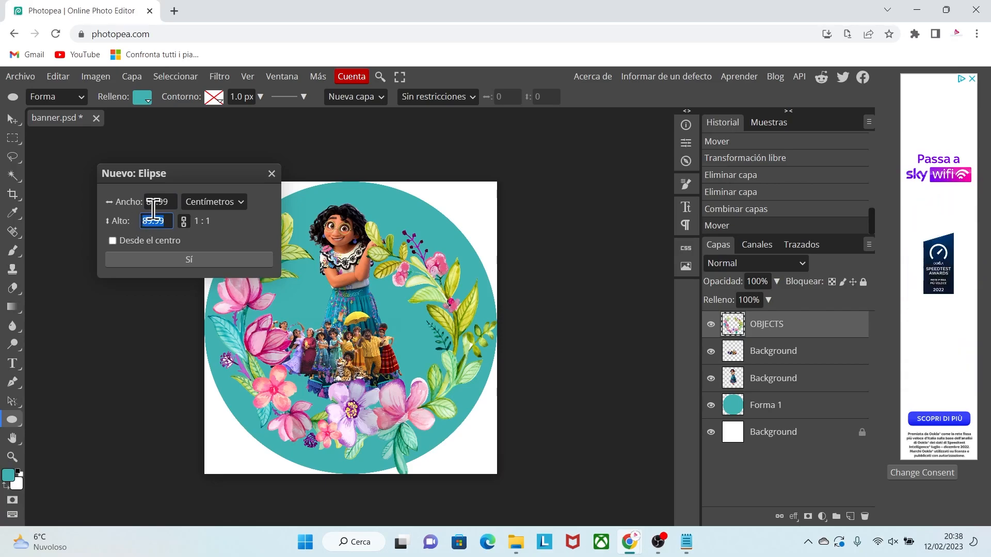
text(090)
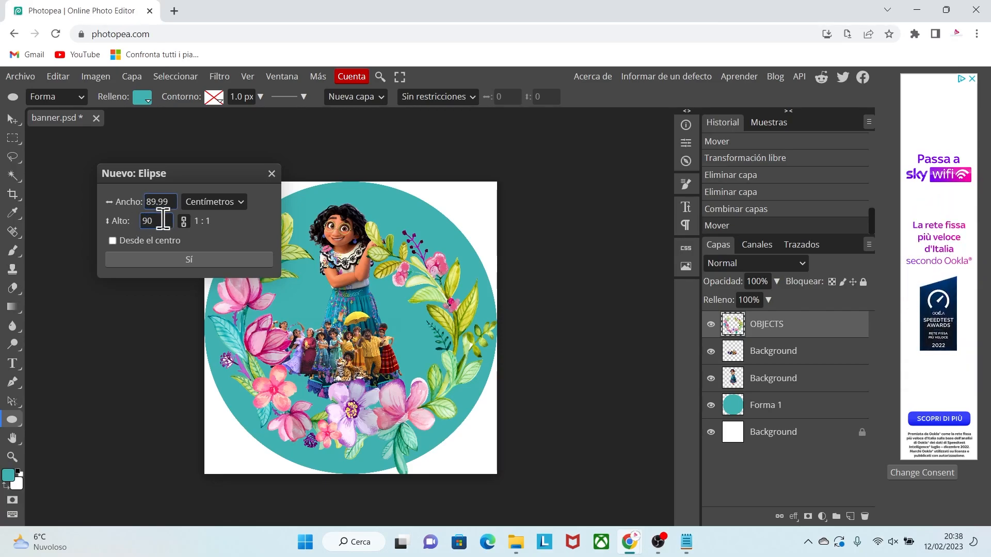
click(212, 258)
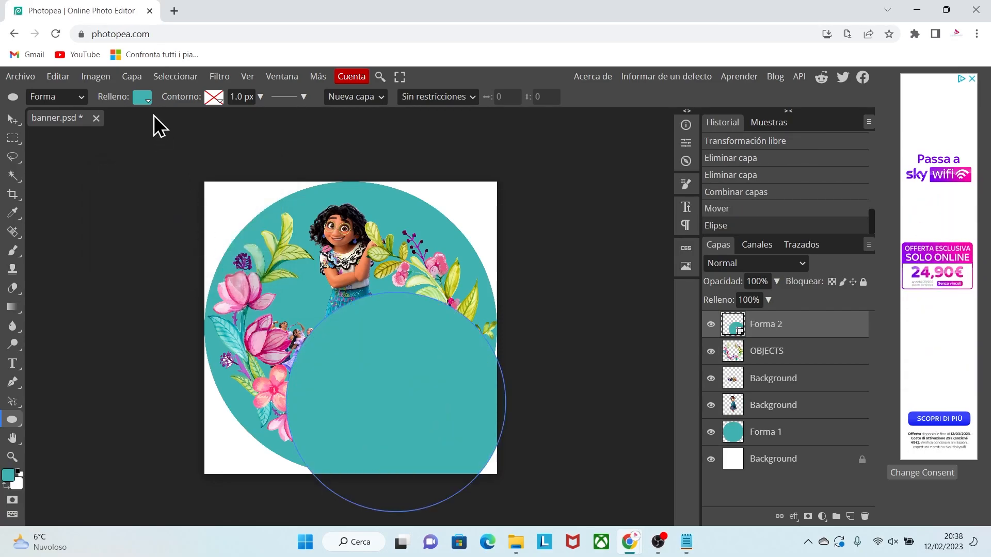
Step: Change the new circle's fill colour to B7ABD5
click(143, 99)
click(151, 155)
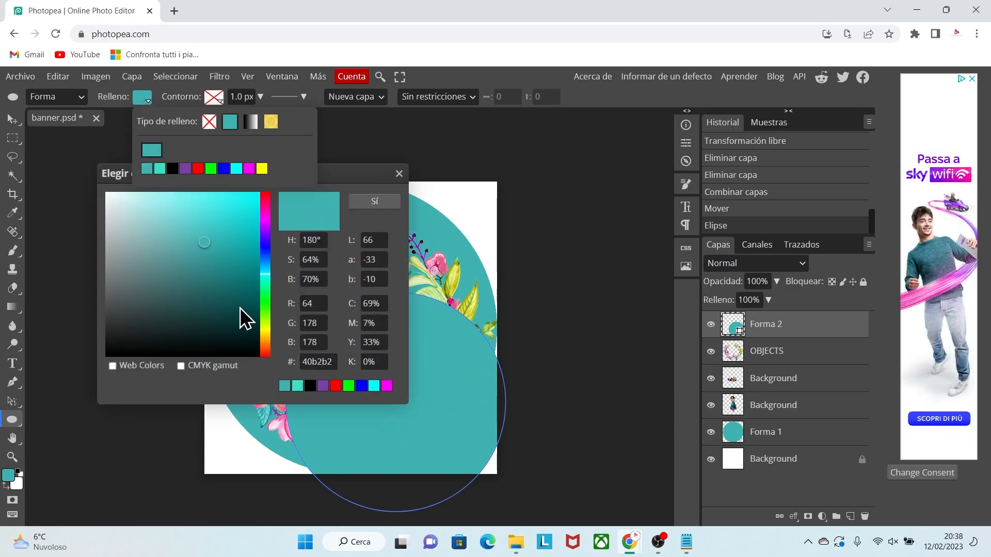
drag(222, 319, 266, 247)
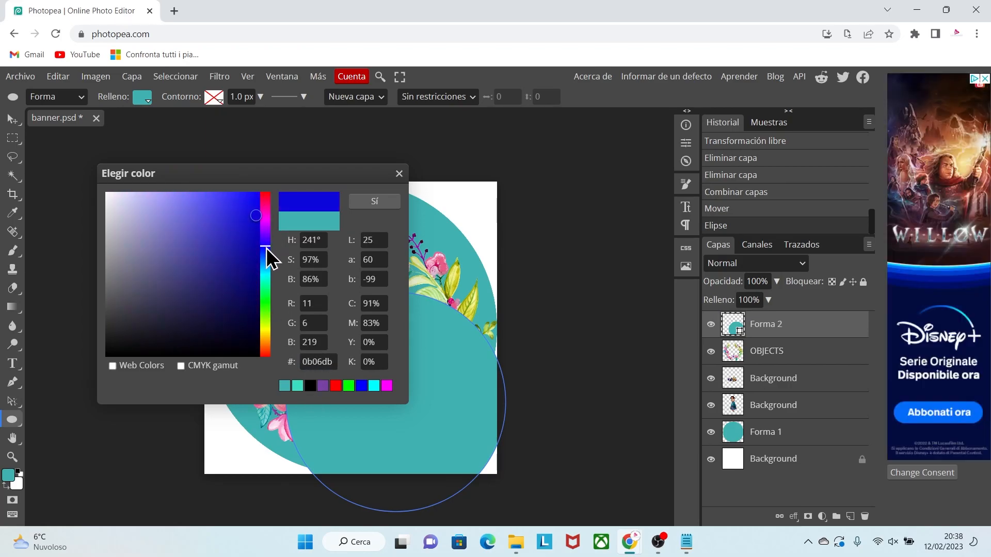
text(B7ABD5)
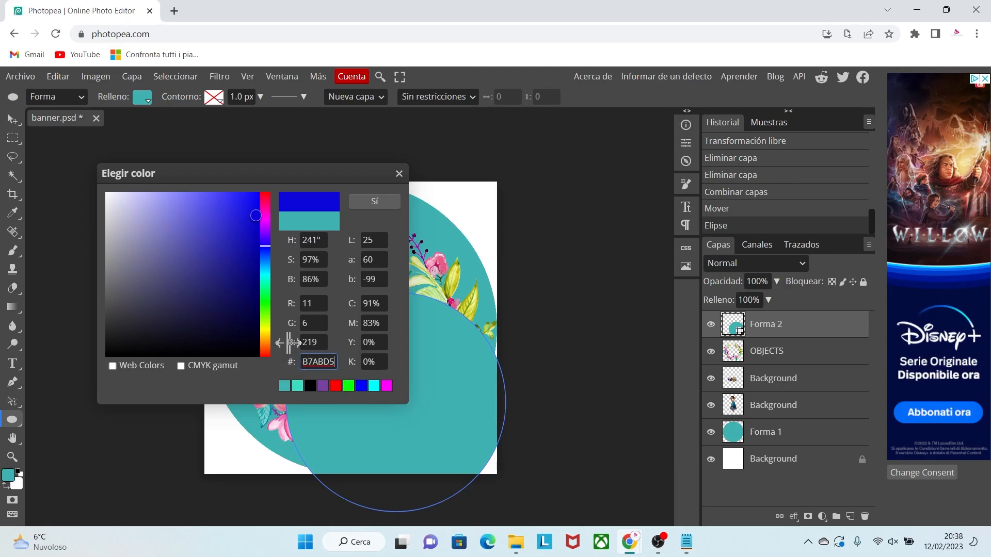
click(374, 202)
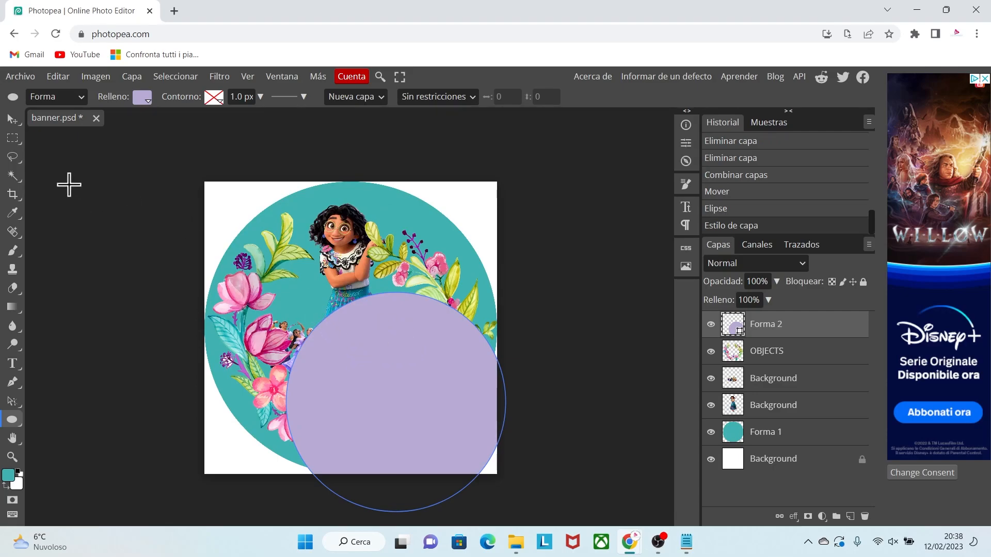
Step: Centre the lilac circle inside the teal circle and reorder its layer to just above Forma 1, behind the characters
click(13, 119)
drag(454, 386, 411, 306)
drag(763, 326, 772, 414)
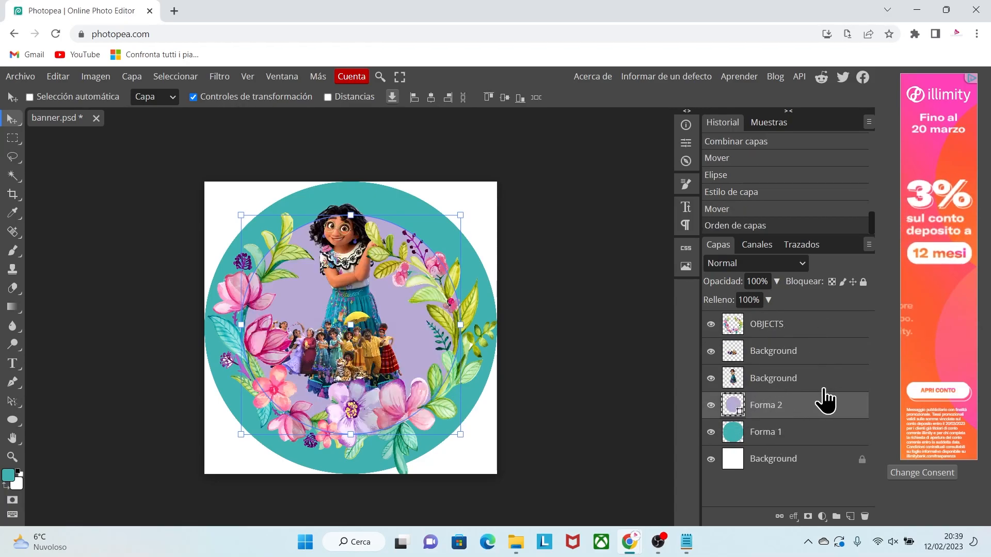
Step: Shift the large girl character slightly left and down, and enlarge her a little within the wreath
click(774, 381)
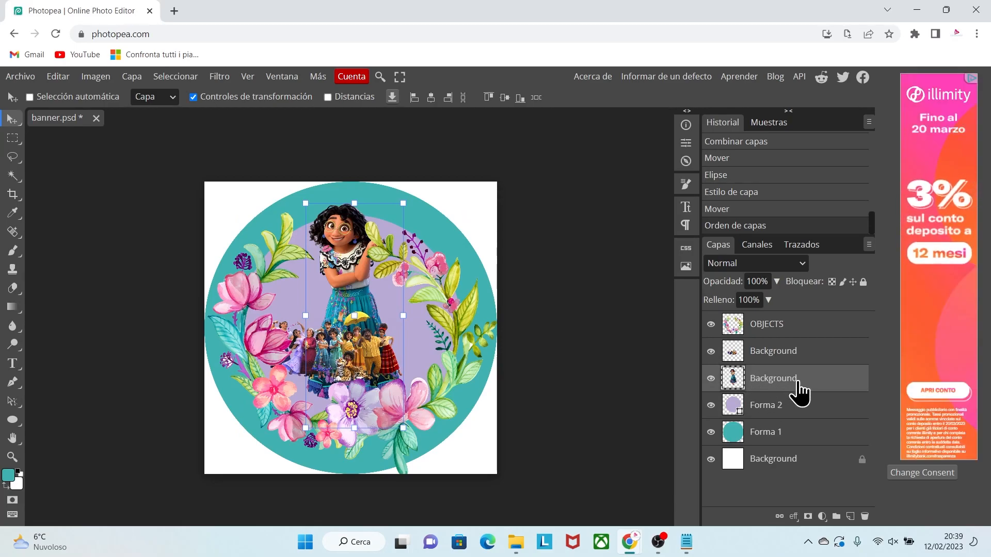
drag(341, 232, 338, 237)
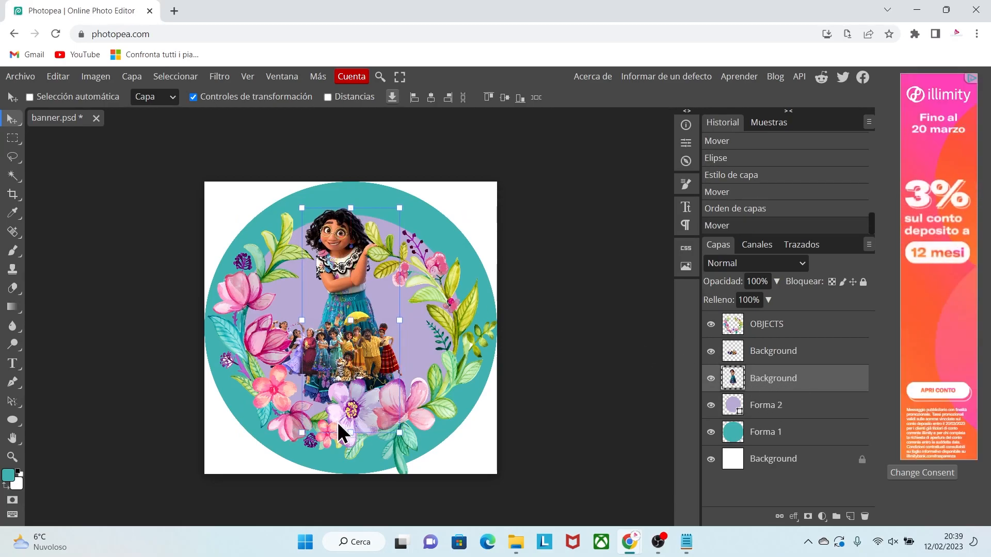
drag(302, 432, 296, 442)
drag(397, 206, 401, 205)
Step: Enlarge the family group image to about 127% and lower it behind the wreath's bottom flowers
click(757, 356)
drag(403, 383, 438, 403)
drag(370, 346, 369, 366)
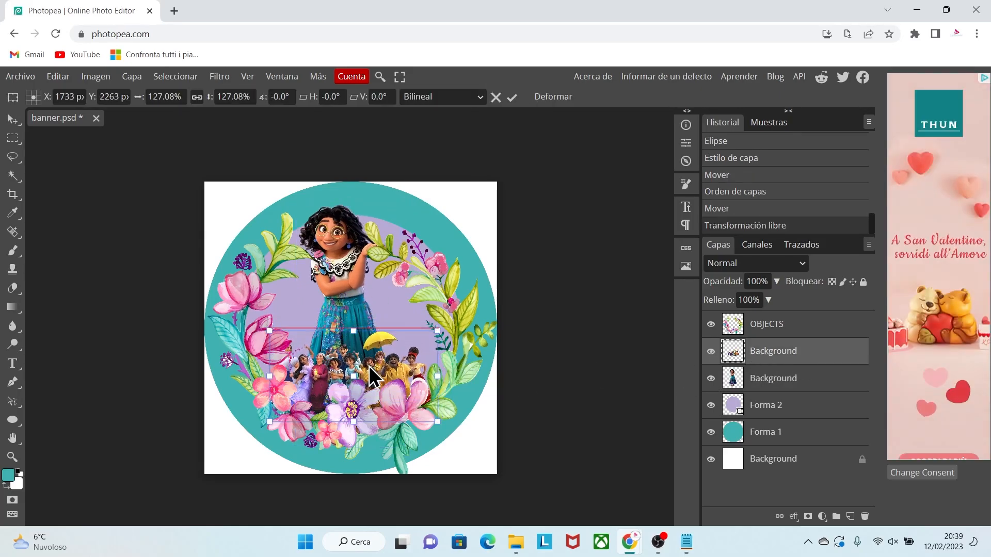
mouse_move(437, 331)
mouse_down()
mouse_move(446, 328)
mouse_move(425, 315)
mouse_up()
Step: Set up the Eraser with a 67 px brush at 100% hardness on the OBJECTS wreath layer
click(753, 330)
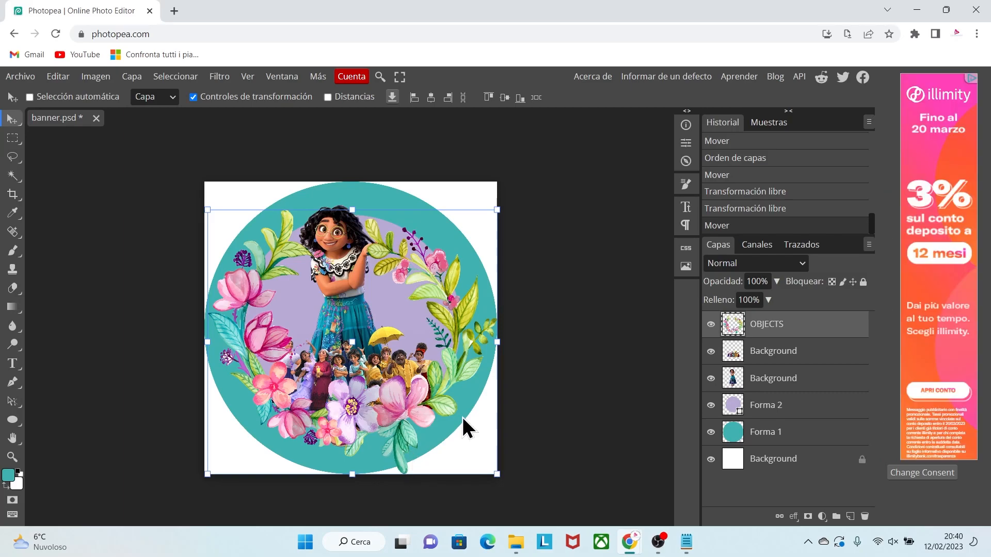
click(14, 289)
click(69, 290)
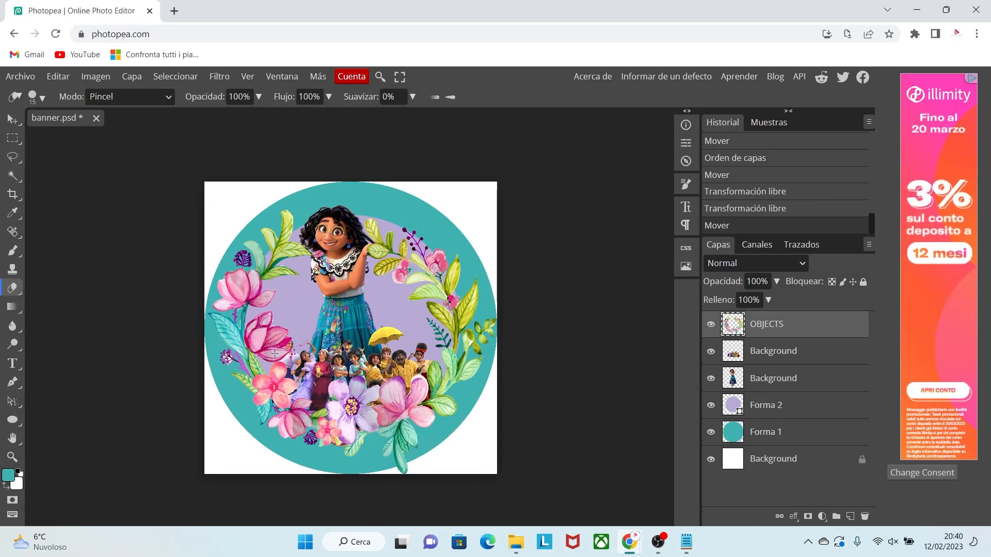
click(42, 98)
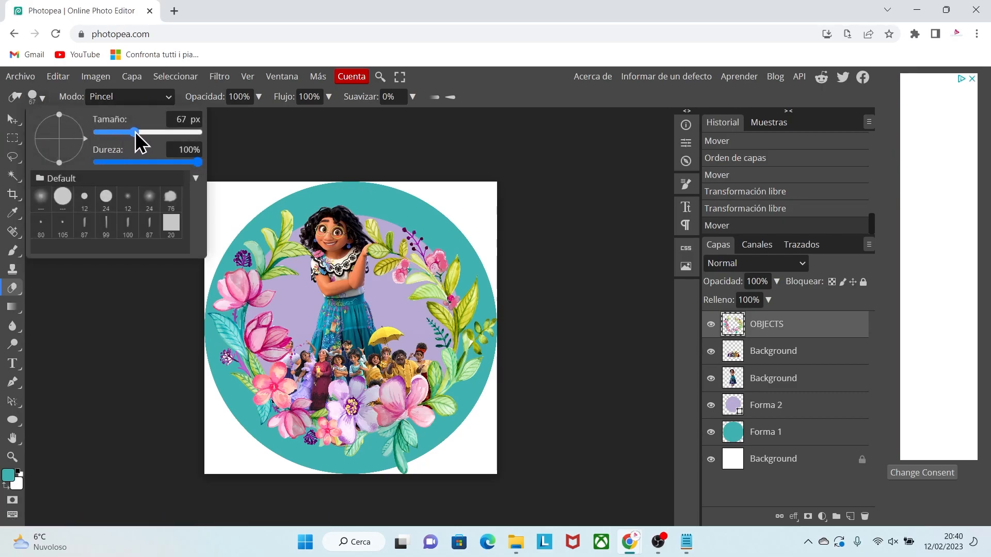
drag(135, 133, 137, 133)
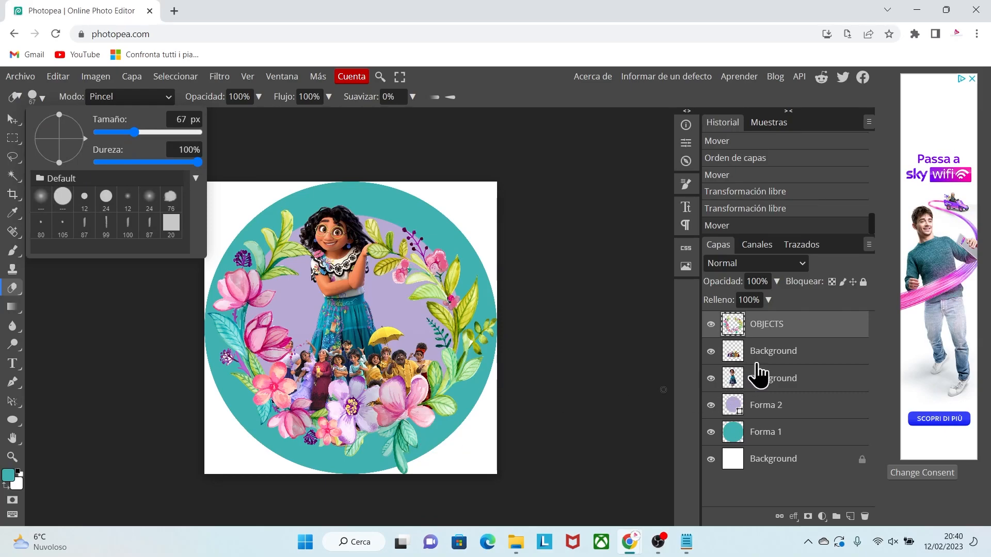
click(812, 324)
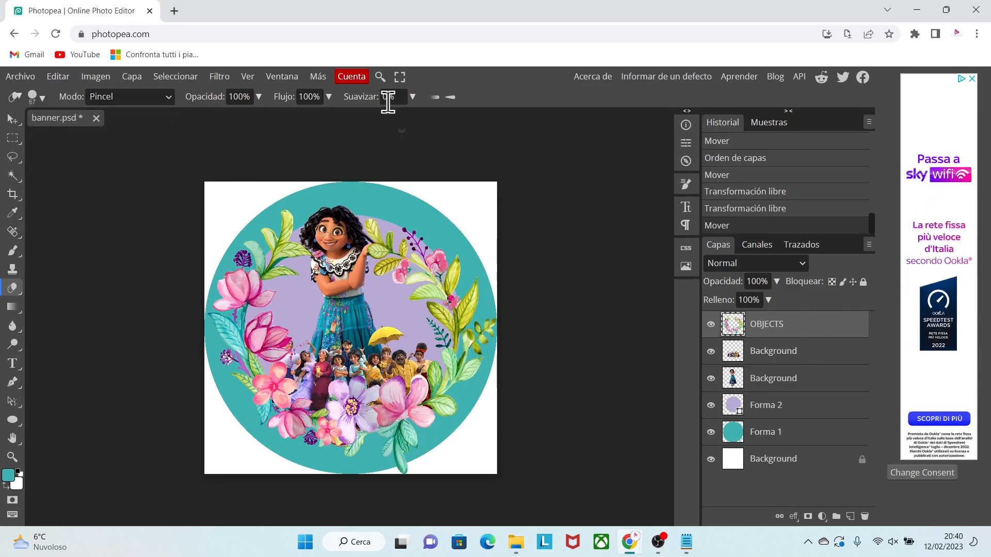
Step: Show the Navigator and erase the long green leaf at the wreath's bottom that extends past the teal circle
click(380, 76)
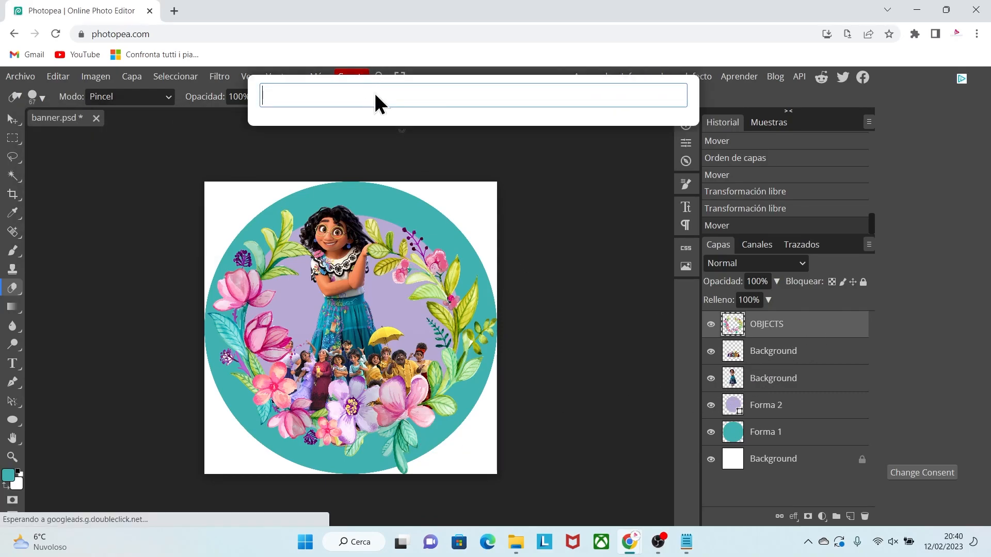
text(nave)
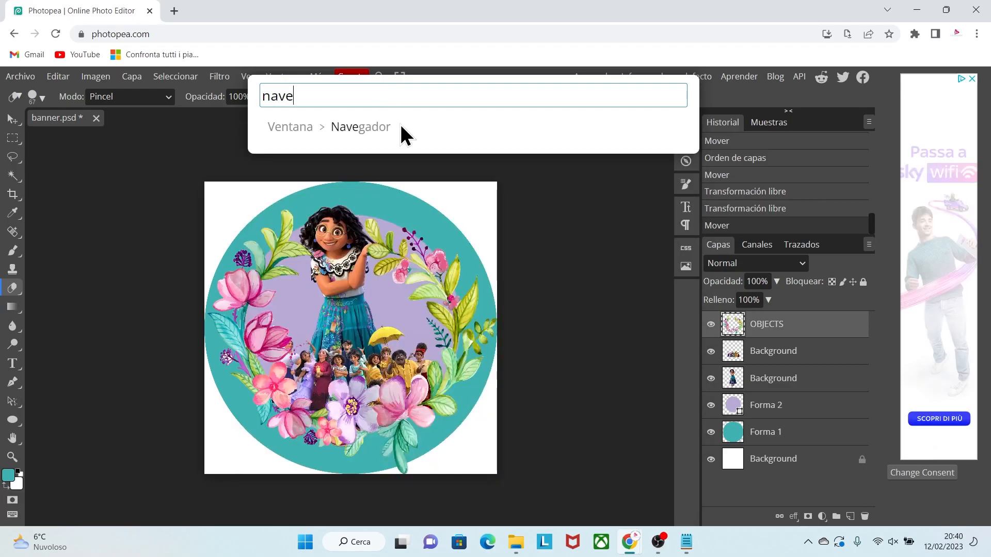
key(Return)
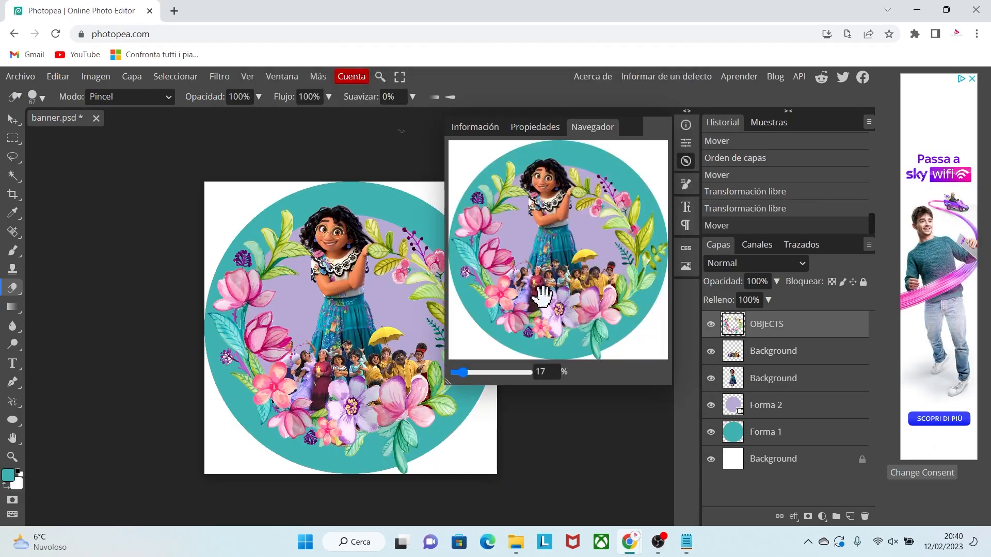
drag(471, 383, 480, 381)
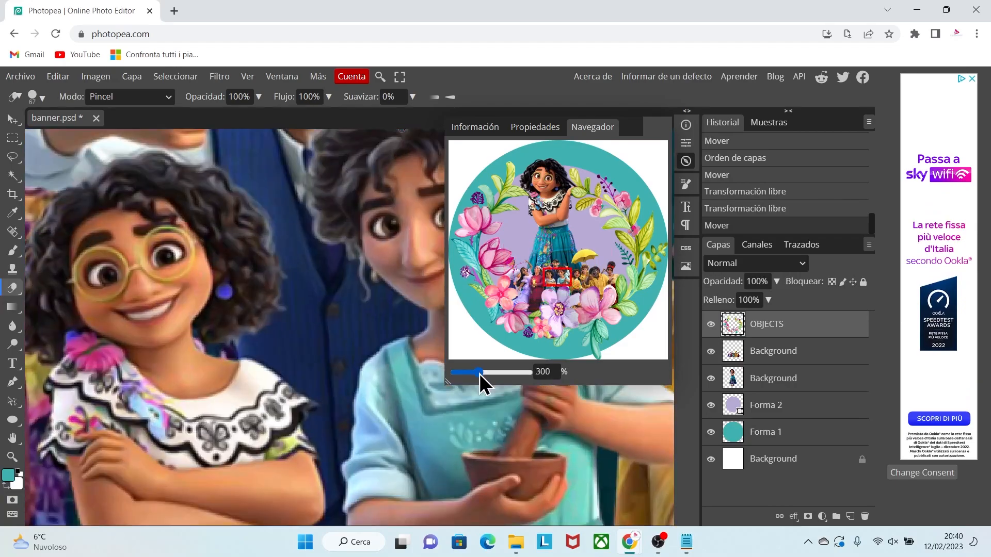
drag(563, 267, 594, 349)
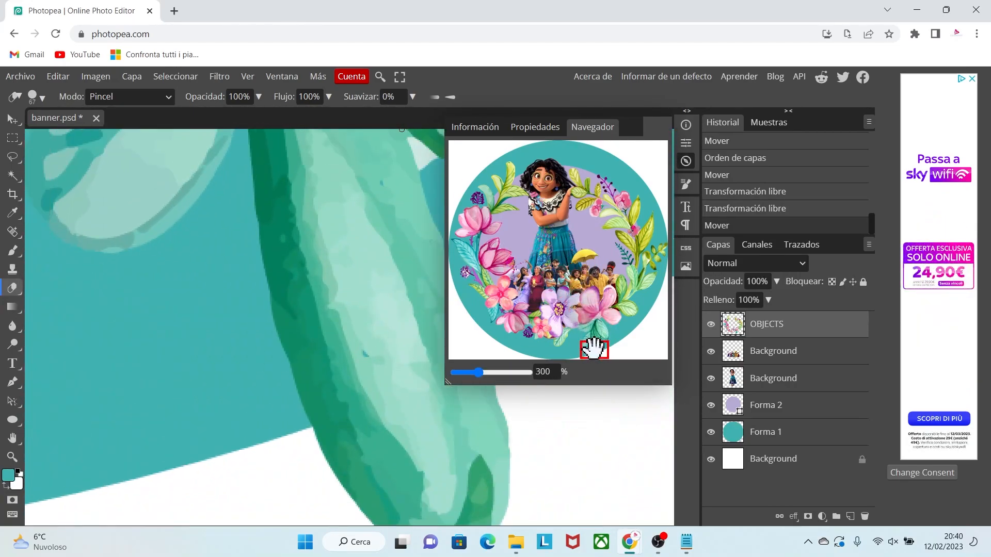
drag(479, 372, 472, 376)
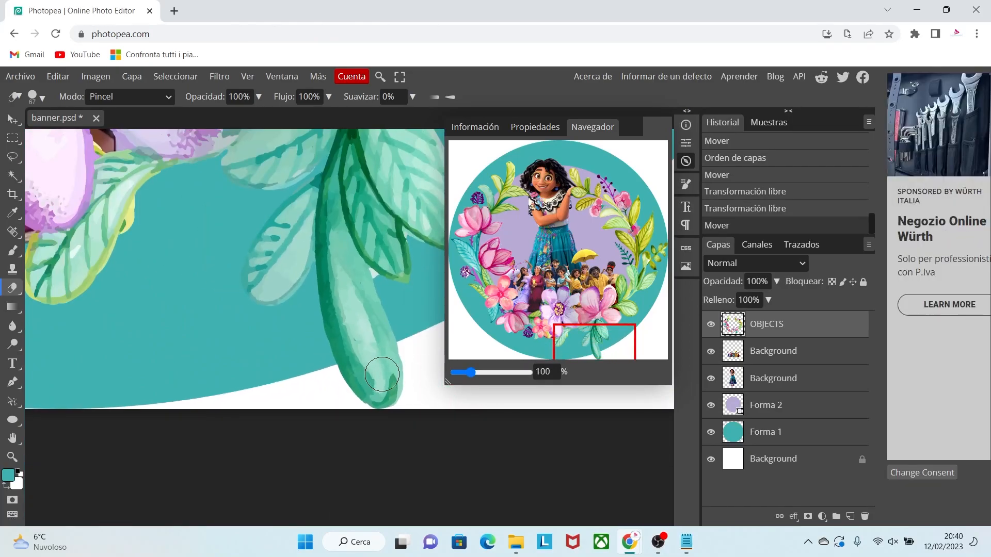
mouse_move(407, 397)
mouse_down()
mouse_move(389, 335)
mouse_move(381, 399)
mouse_move(366, 333)
mouse_move(367, 391)
mouse_move(339, 339)
mouse_move(338, 306)
mouse_move(313, 279)
mouse_up()
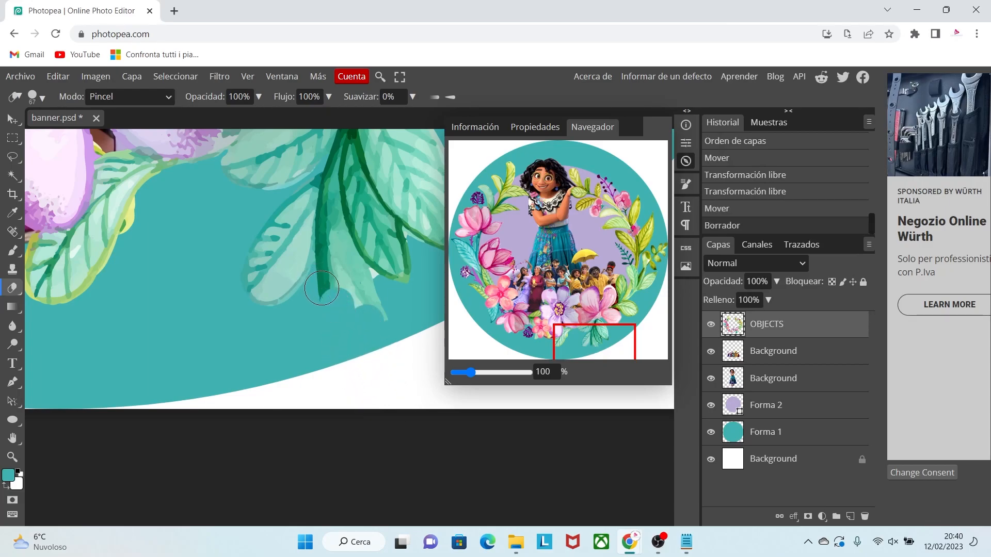
Step: Erase the olive leaf tip near the circle's right edge and part of the white gap between the leaves, reducing the brush to 3 px
drag(615, 327, 663, 236)
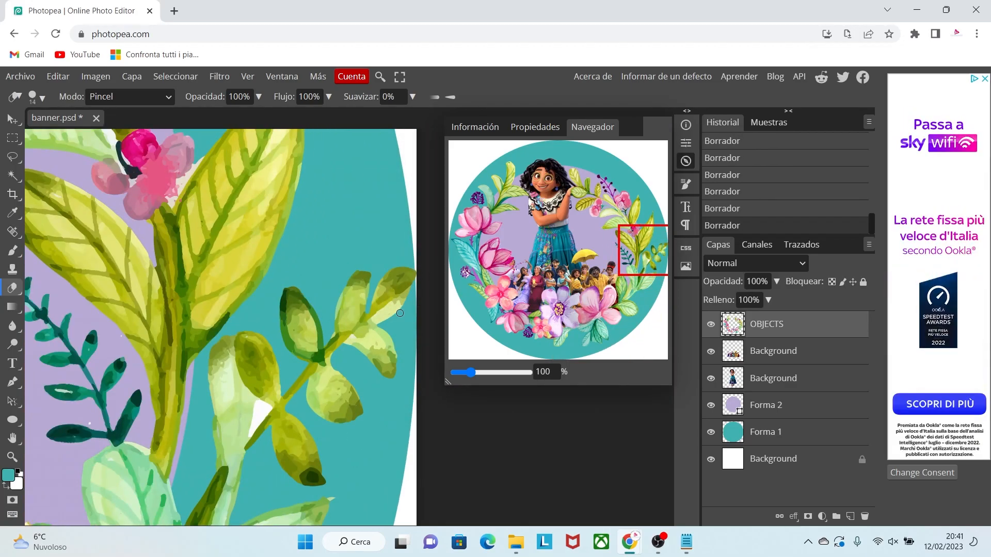
drag(384, 312, 413, 271)
drag(659, 250, 652, 261)
drag(321, 315, 313, 327)
click(43, 98)
drag(126, 132, 108, 133)
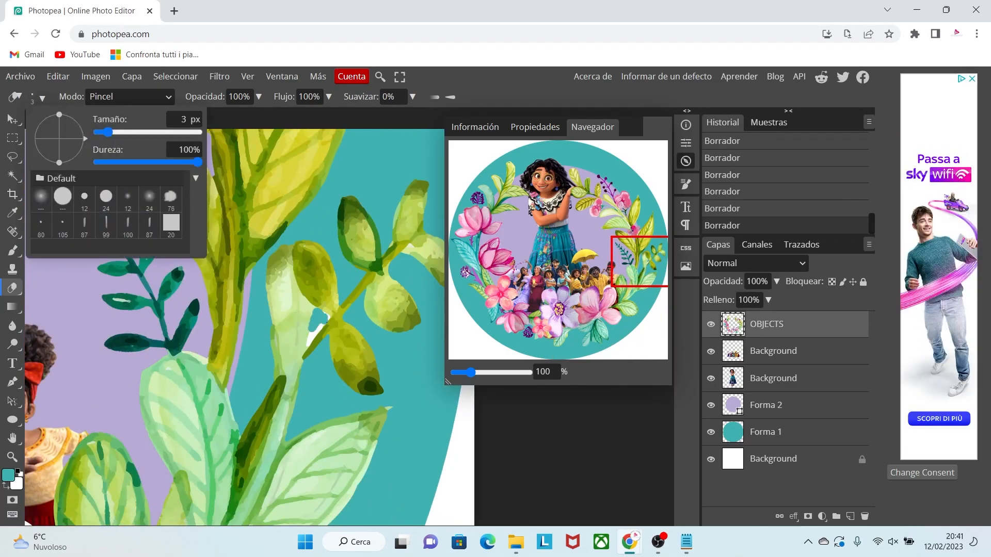
Step: Shrink the Navigator and set the view to 25% to show the banner artwork
drag(470, 373, 464, 376)
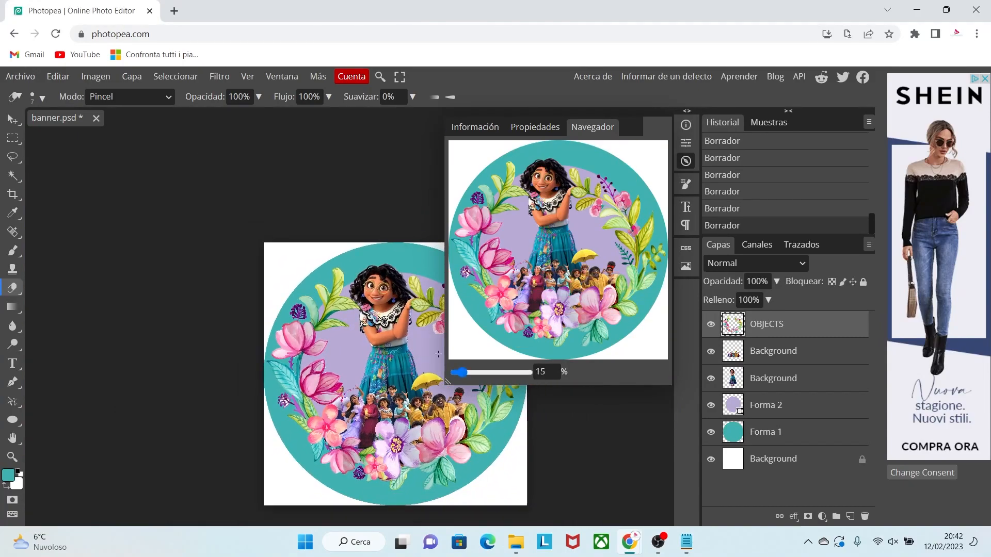
drag(454, 378, 541, 275)
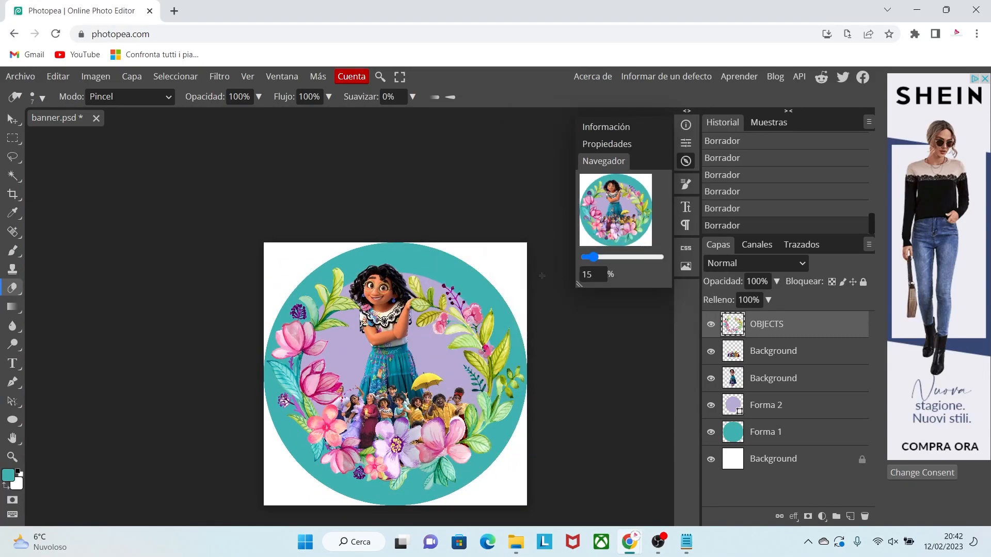
key(v)
key(ctrl+plus)
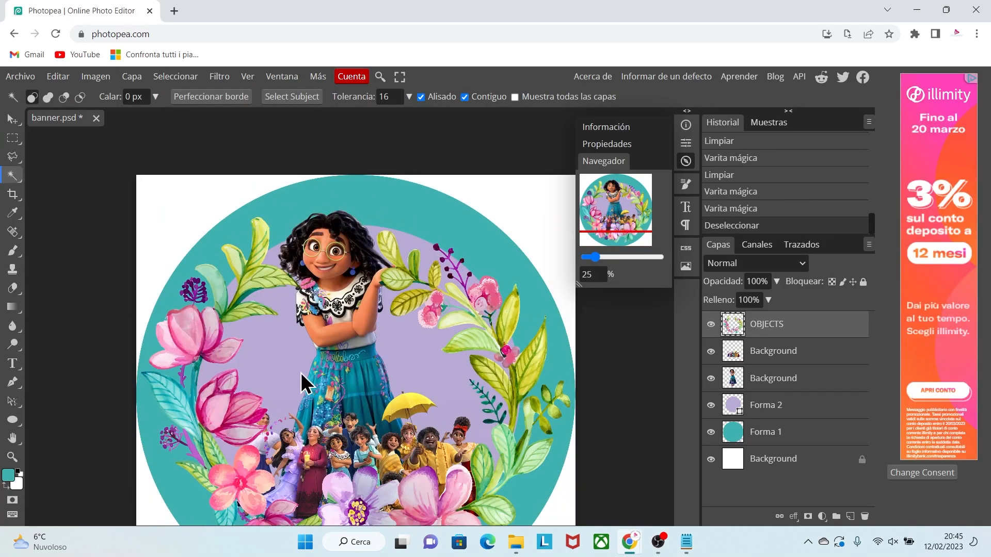
Step: Add the first name as pink text over the girl's skirt, scaling it to about 1545% and positioning it below her folded arms
click(15, 365)
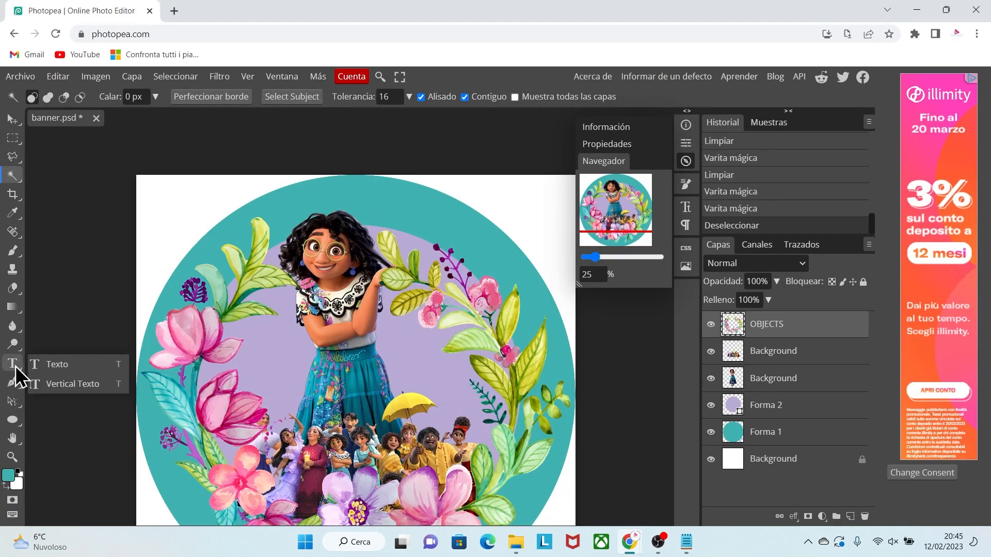
click(69, 366)
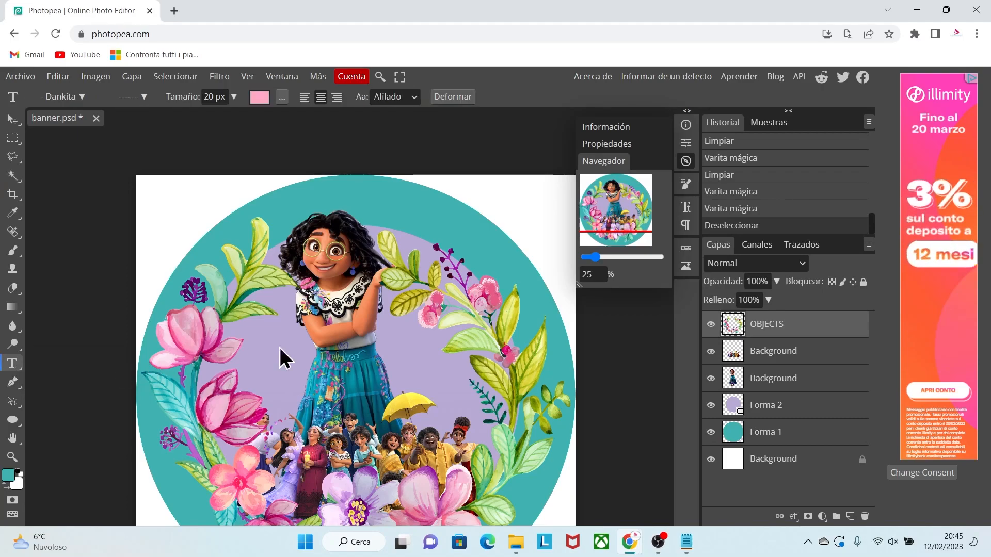
click(308, 357)
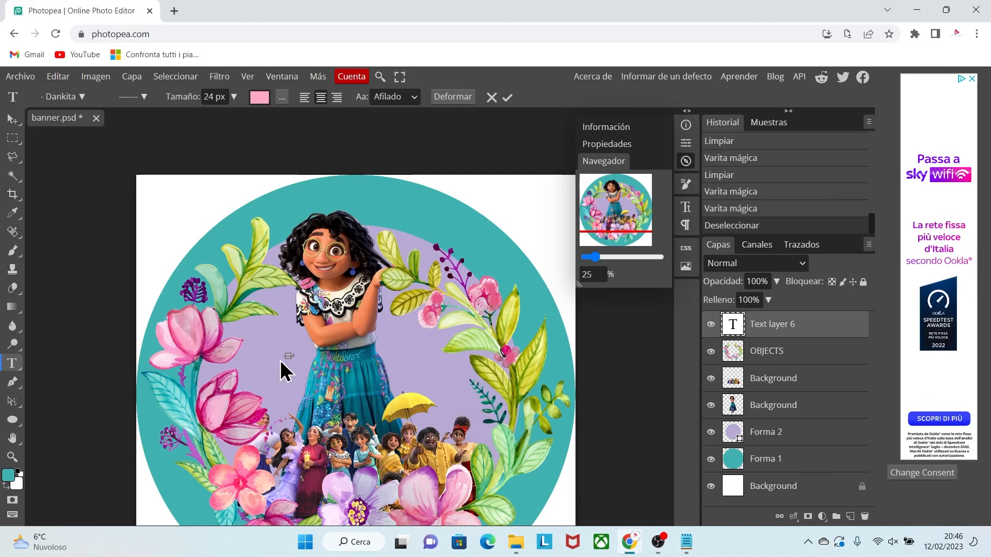
click(14, 123)
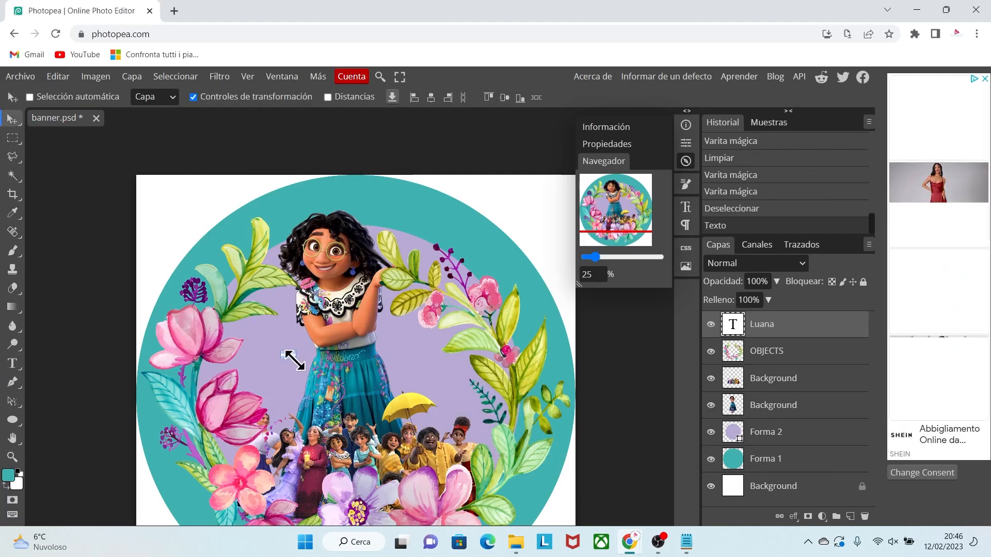
drag(292, 358, 476, 415)
drag(427, 384, 382, 355)
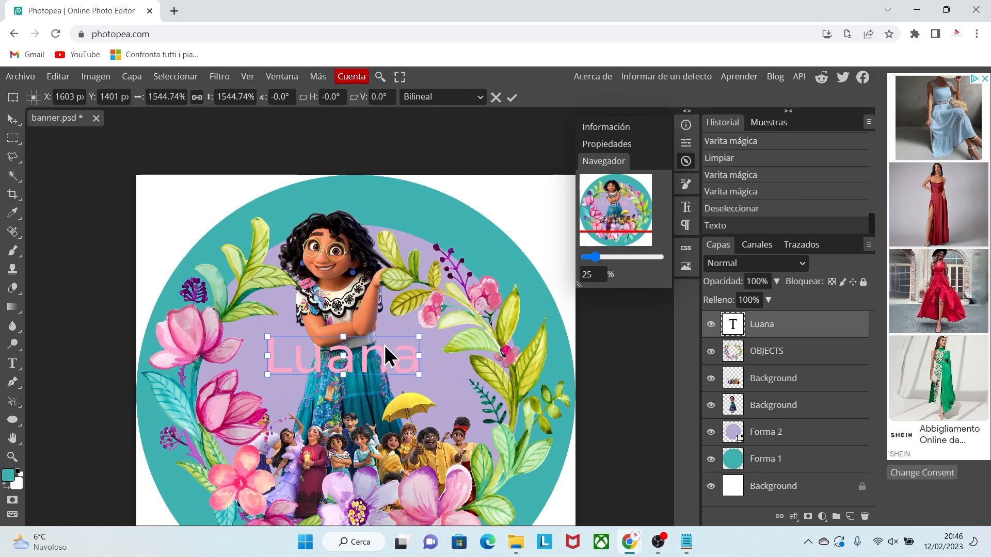
Step: Select the whole name text and load the font file Madrigal DEMO Regular.ttf from the muestra fondo folder
click(15, 366)
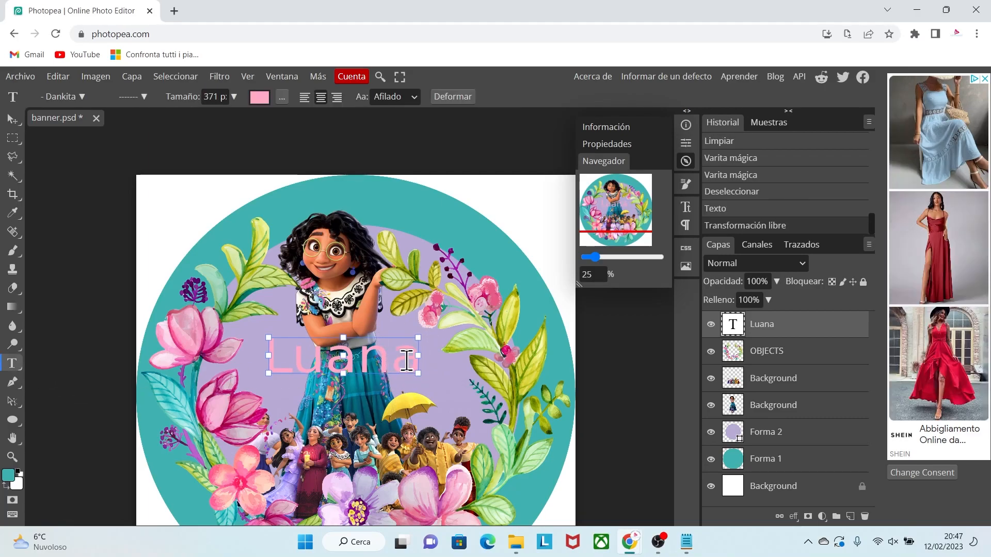
drag(414, 355, 266, 354)
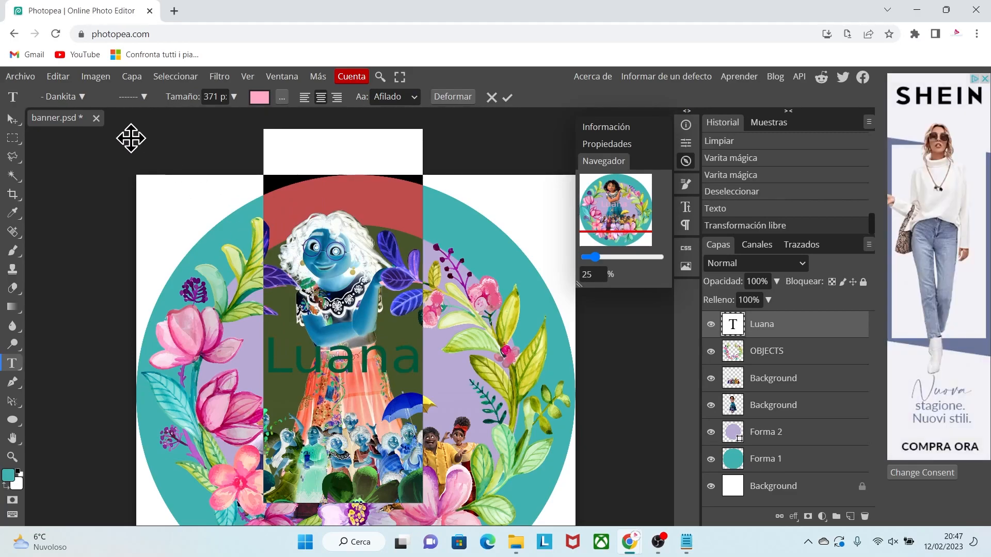
click(82, 98)
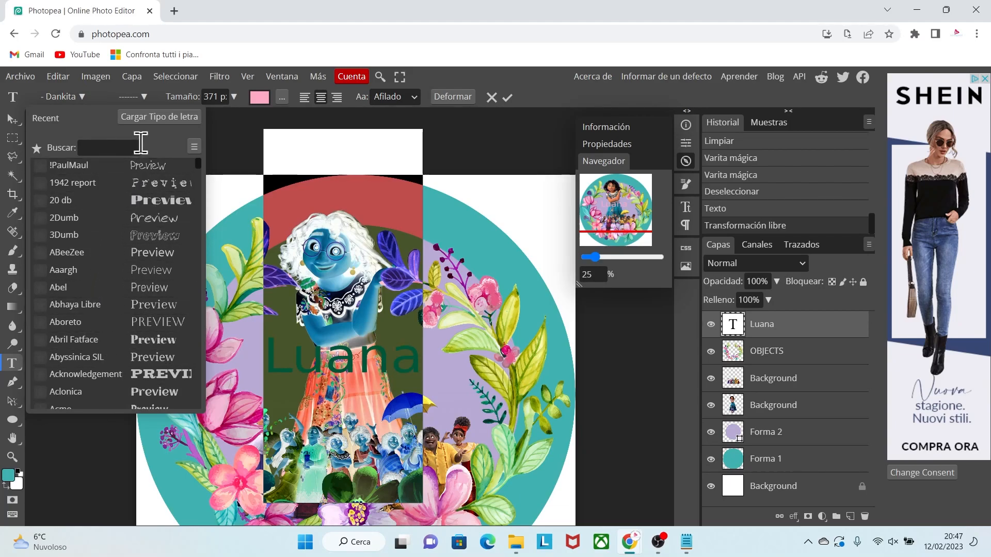
click(179, 120)
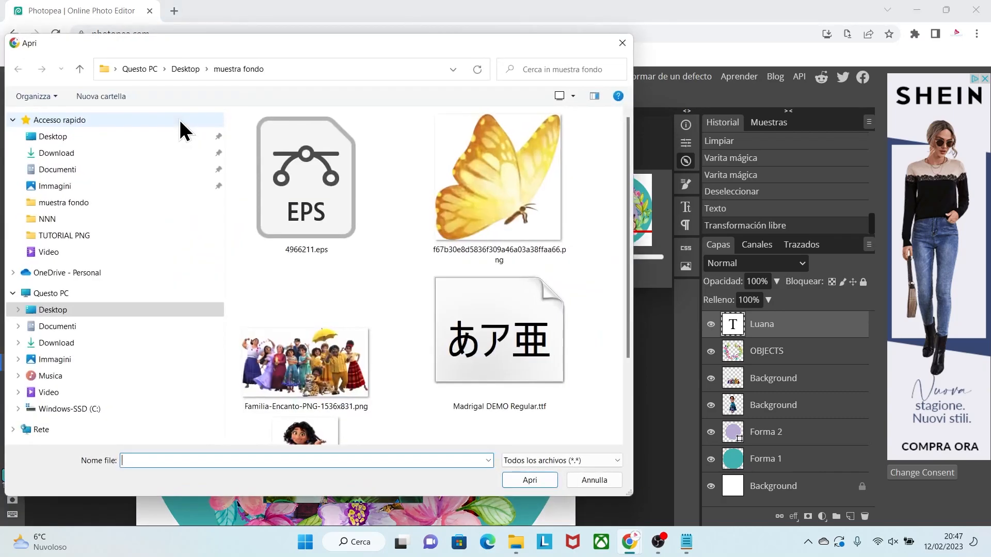
scroll(630, 257, down, 2)
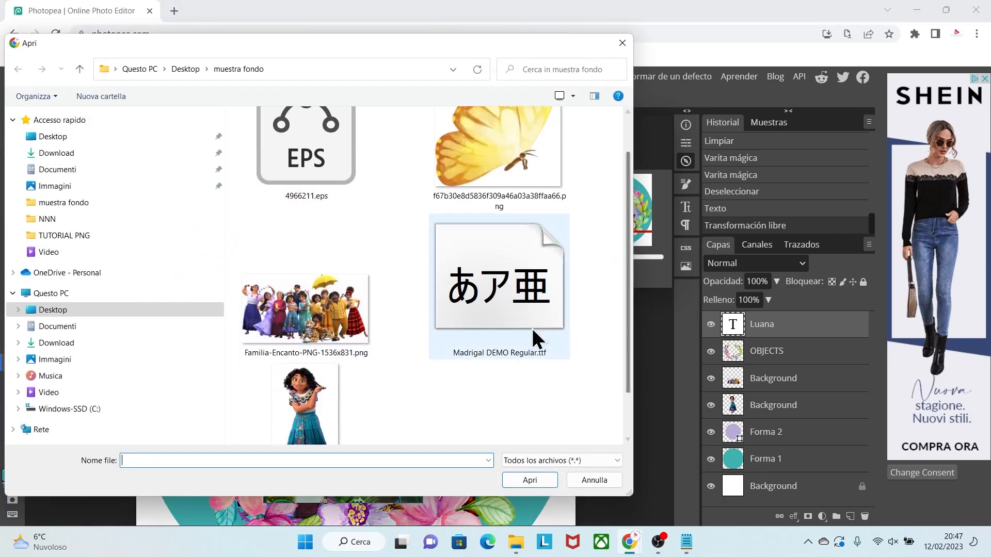
click(487, 274)
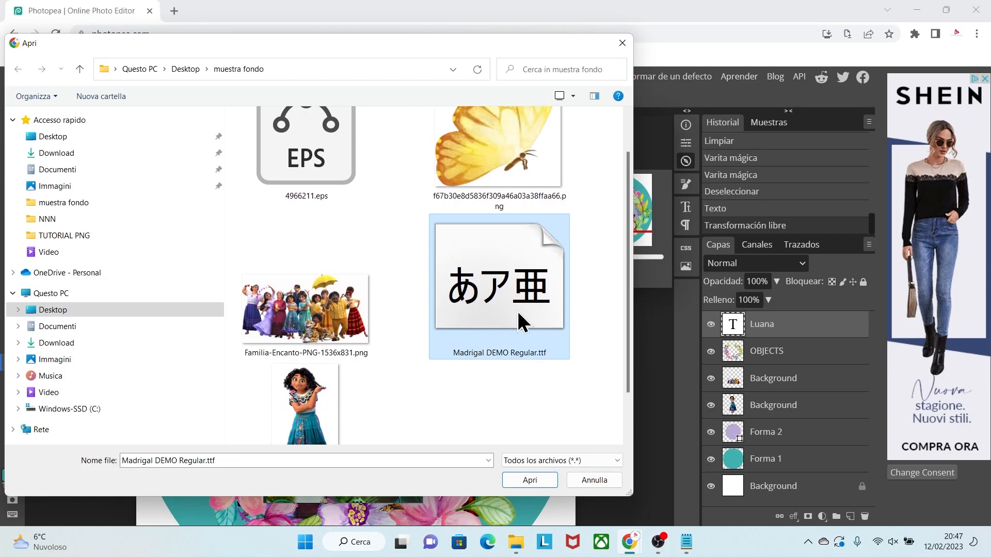
click(538, 478)
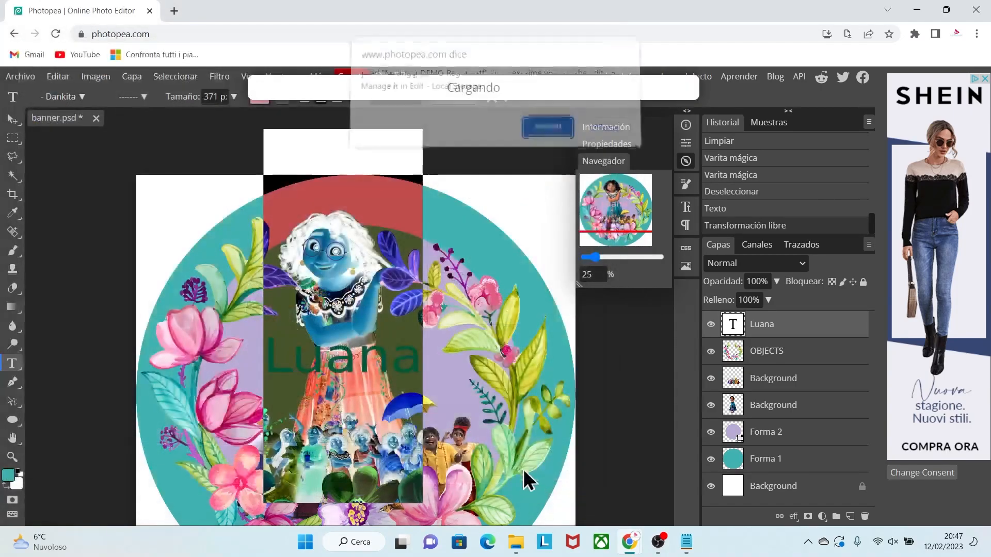
click(547, 132)
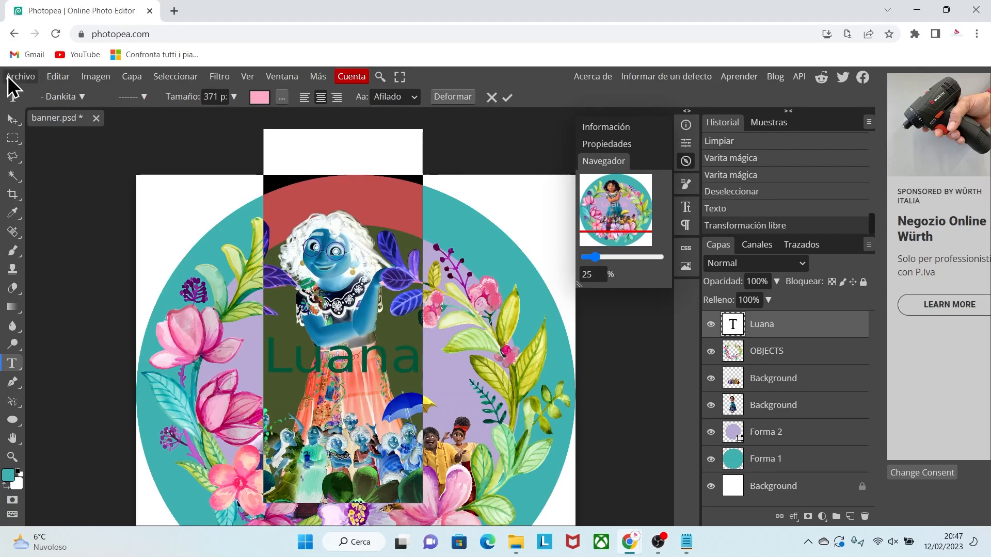
Step: Find the Madrigal DEMO font with the search term "madri" and apply it to the name text
click(60, 97)
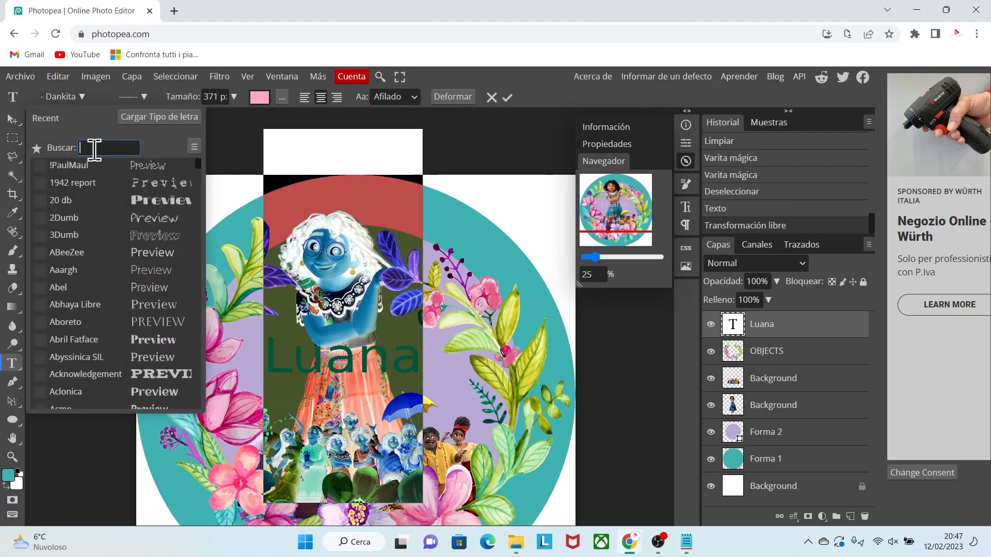
text(madri)
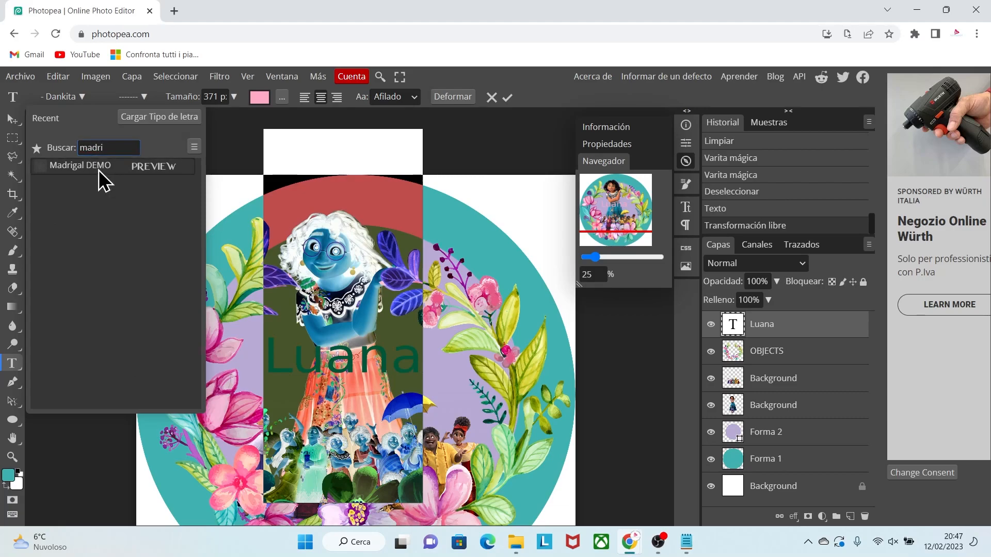
click(98, 169)
click(398, 346)
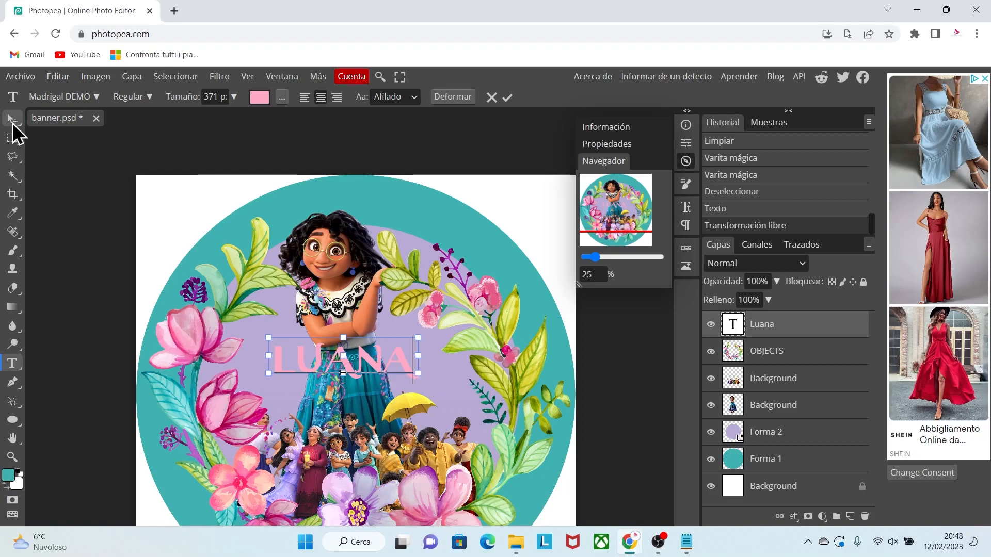
click(12, 120)
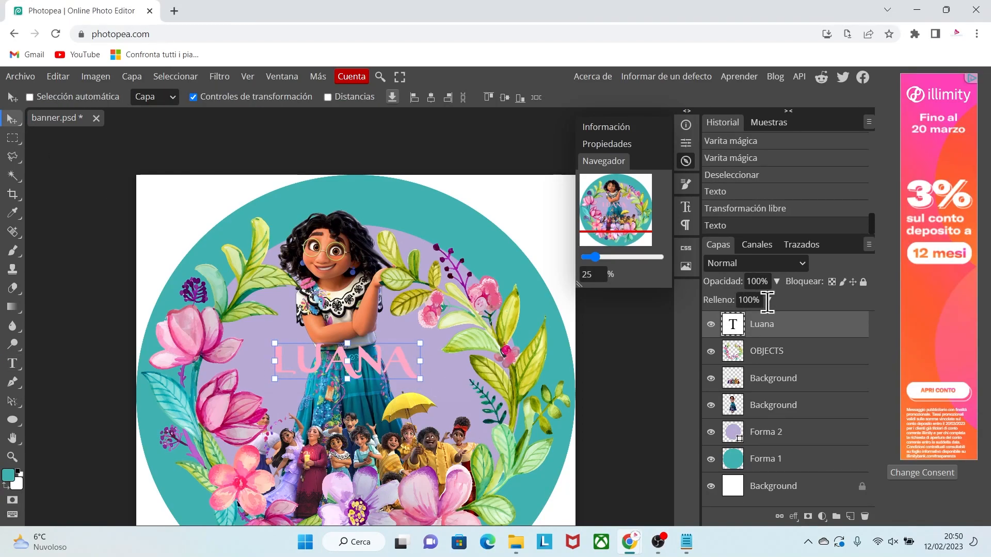
Step: Duplicate the name text layer and move the original directly below the copy, just above the family group
right_click(809, 331)
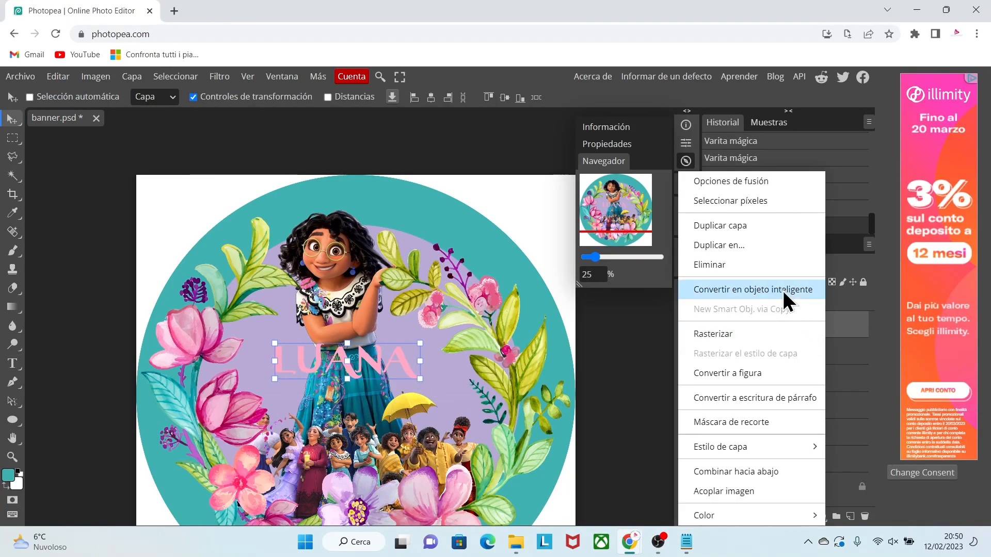
click(733, 230)
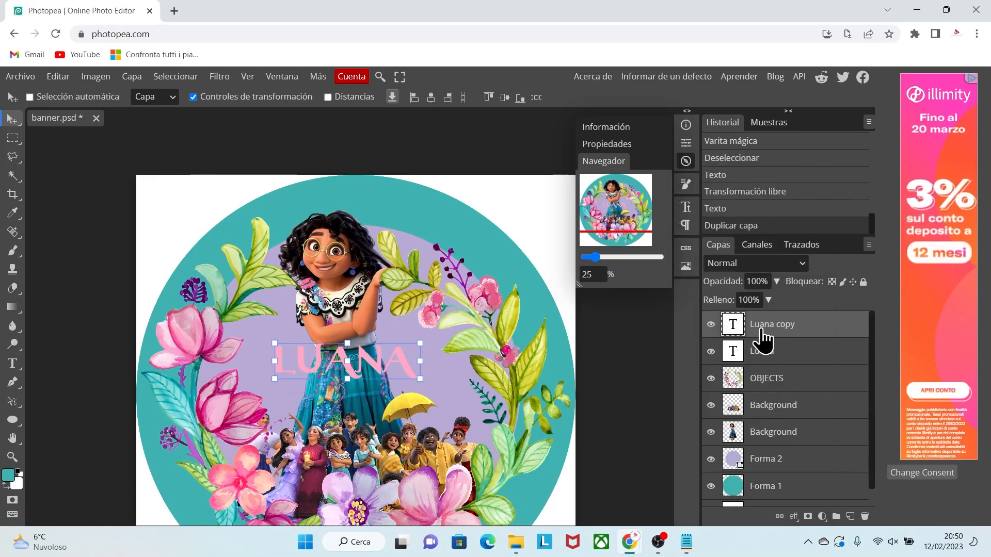
click(800, 355)
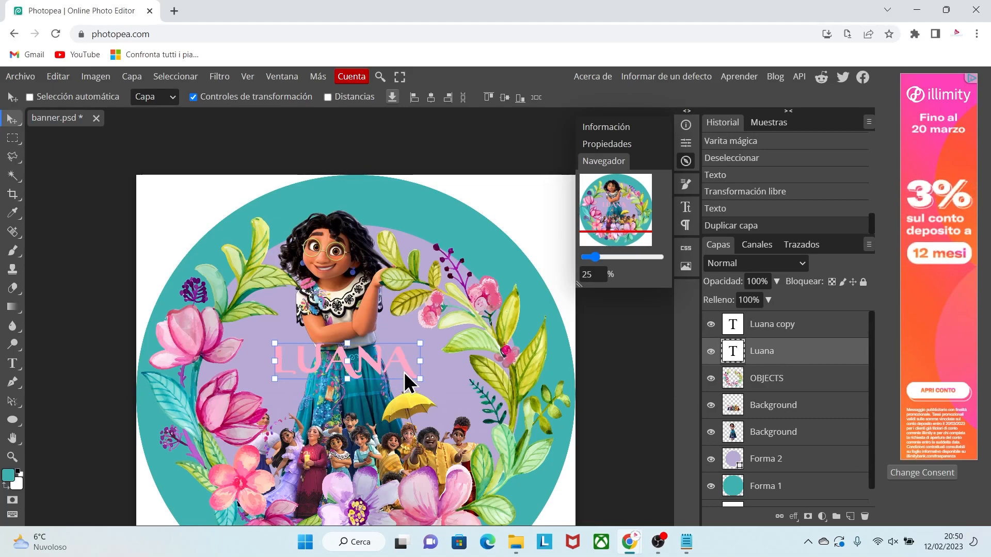
drag(406, 373, 411, 415)
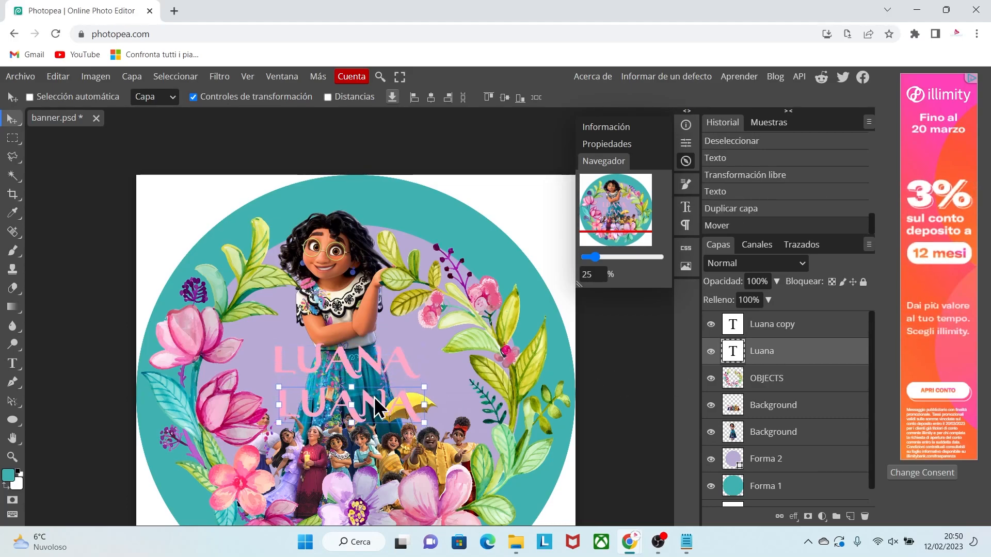
Step: Change the fill colour of the lower name text to white (ffffff)
click(12, 363)
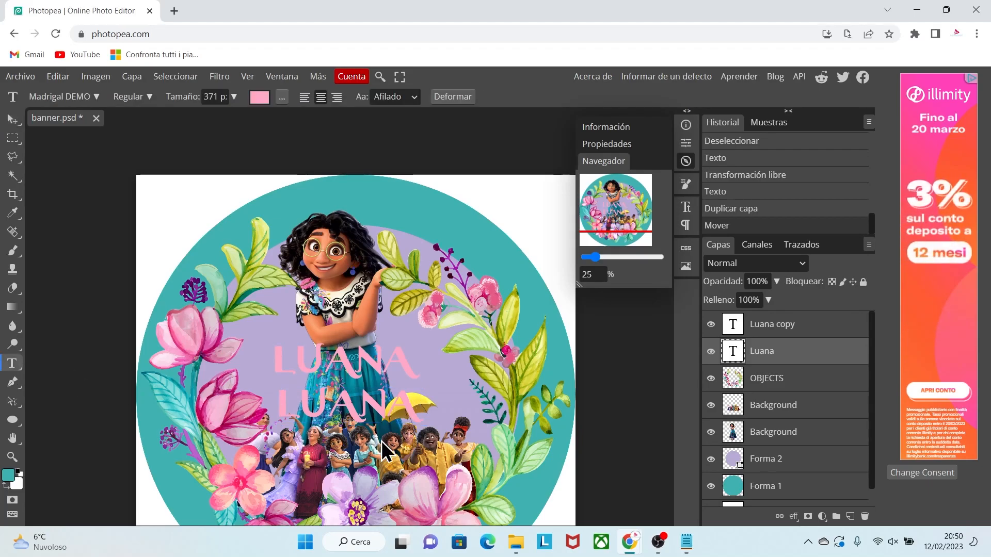
click(347, 411)
drag(347, 411, 281, 411)
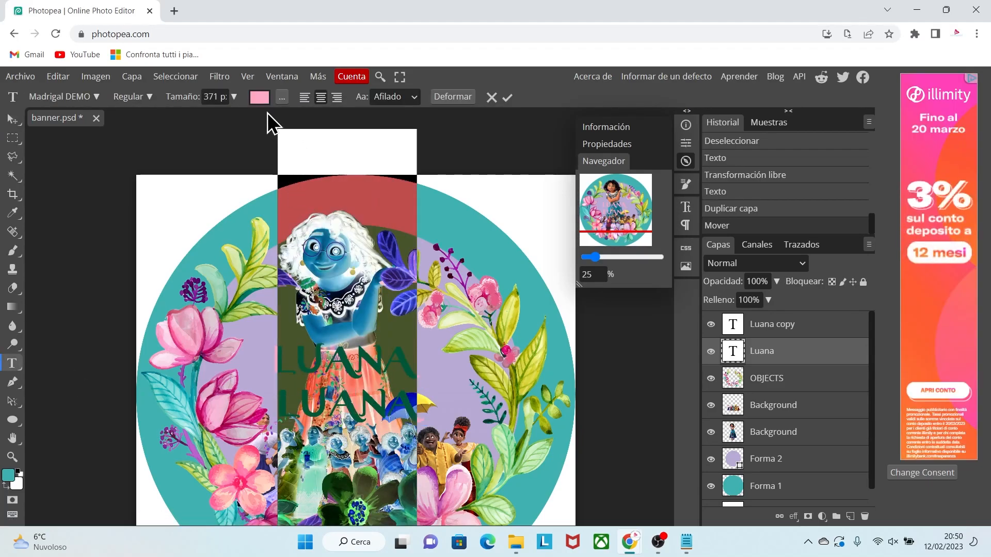
click(260, 99)
drag(132, 203, 93, 180)
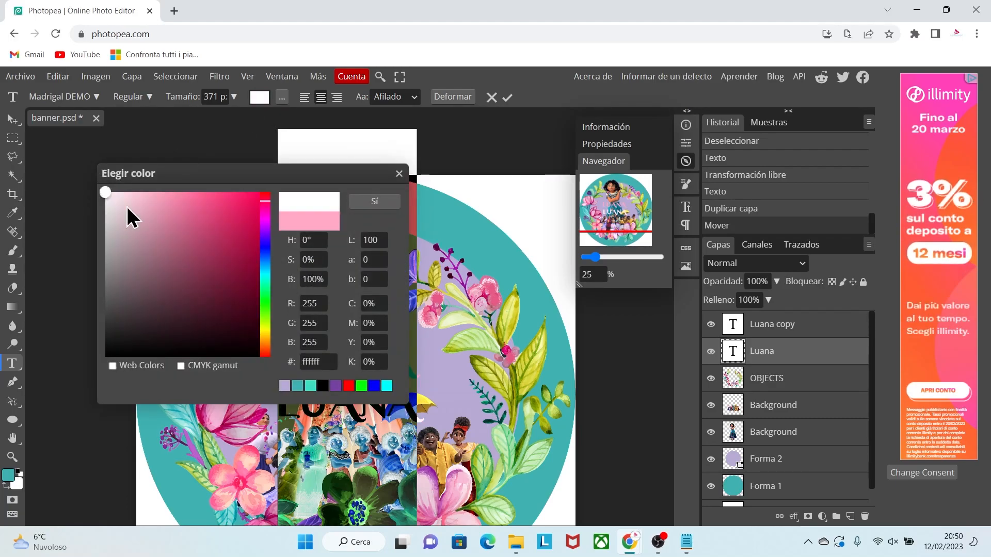
click(368, 202)
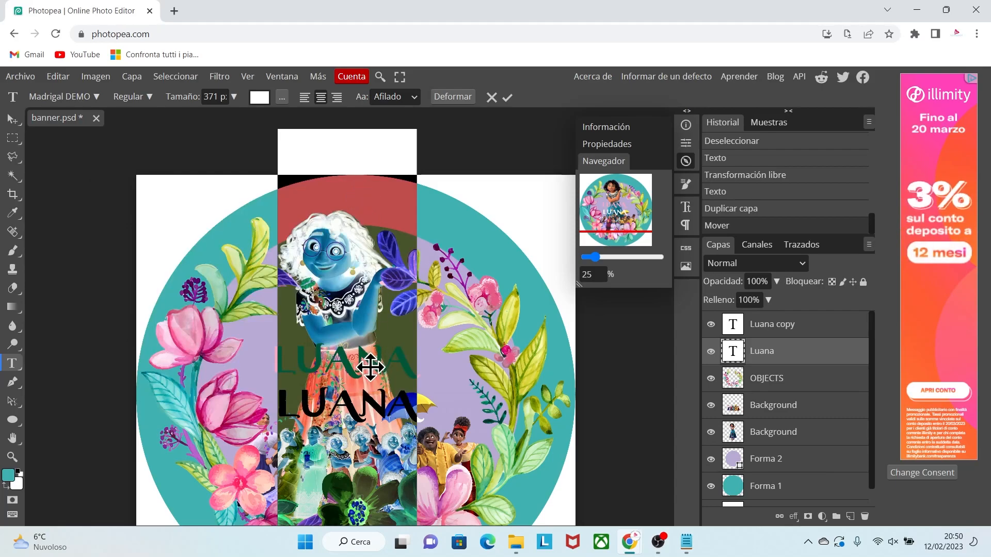
Step: Give the lower name text a white (ffffff) outline 16 px wide
click(283, 98)
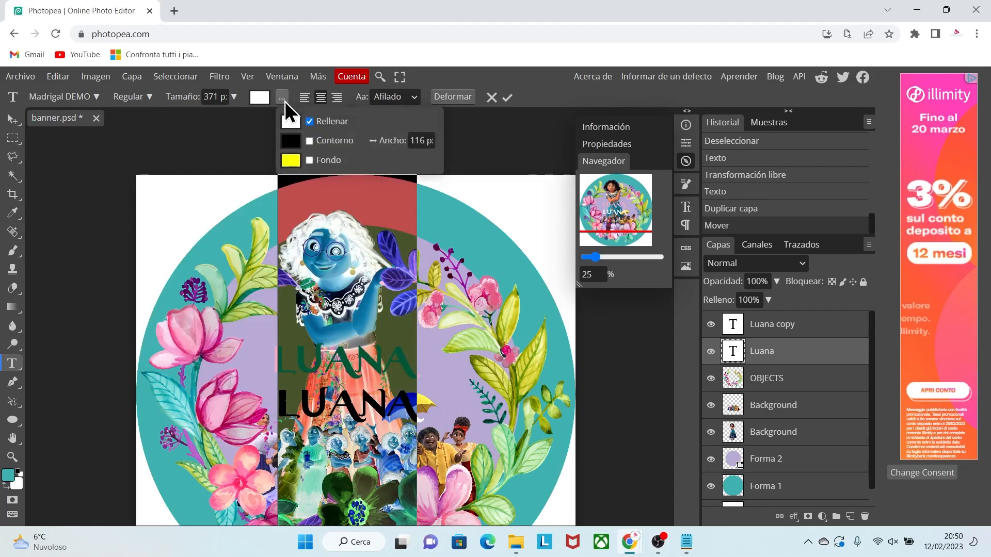
click(293, 142)
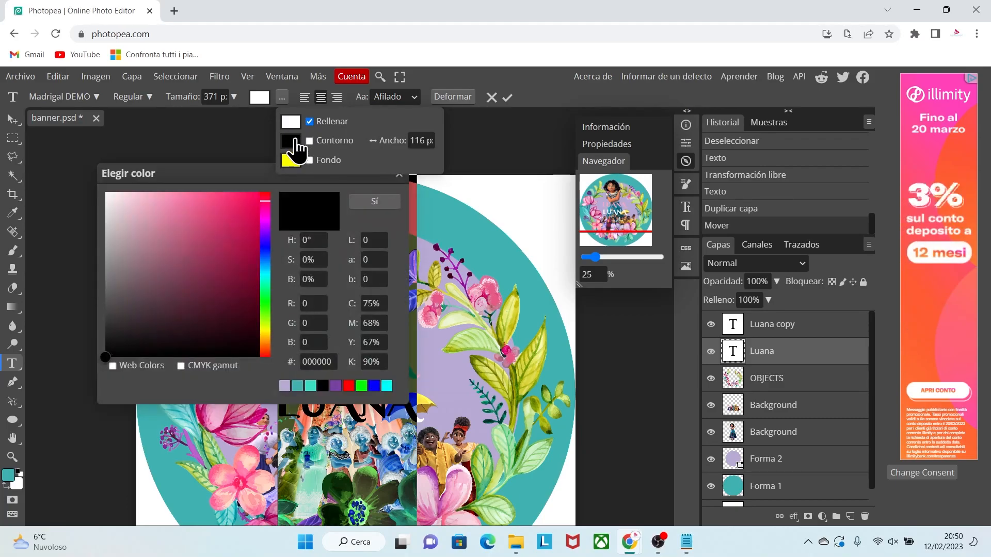
drag(137, 226, 100, 188)
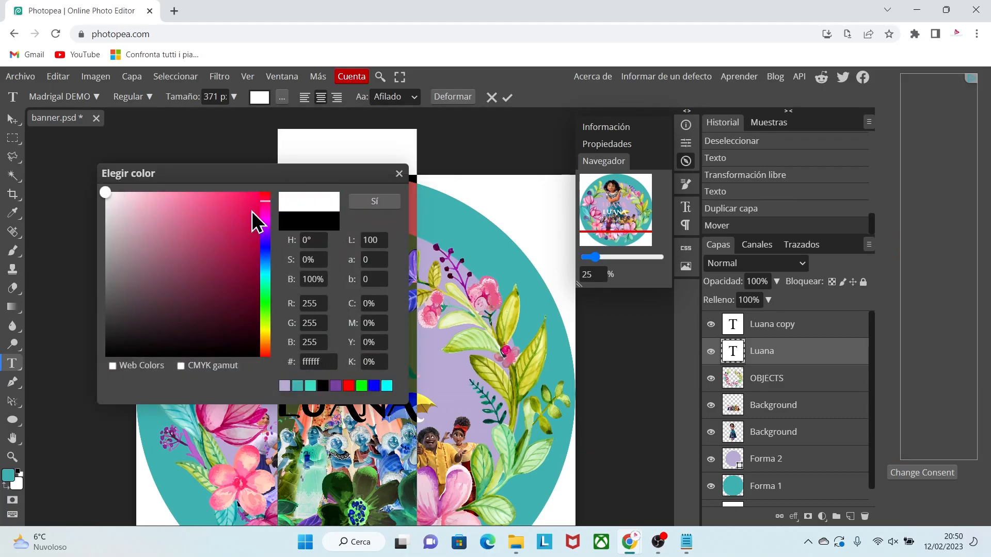
click(371, 201)
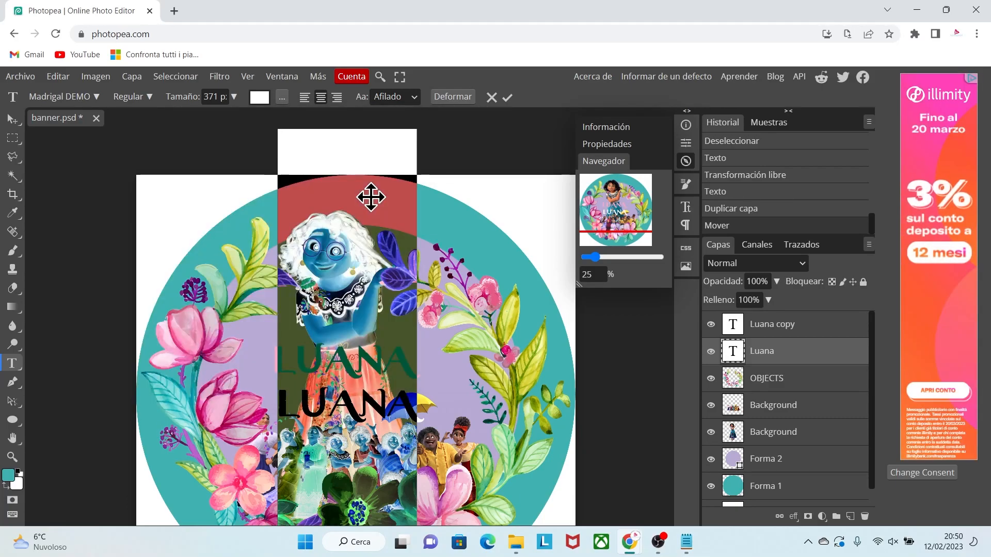
click(283, 99)
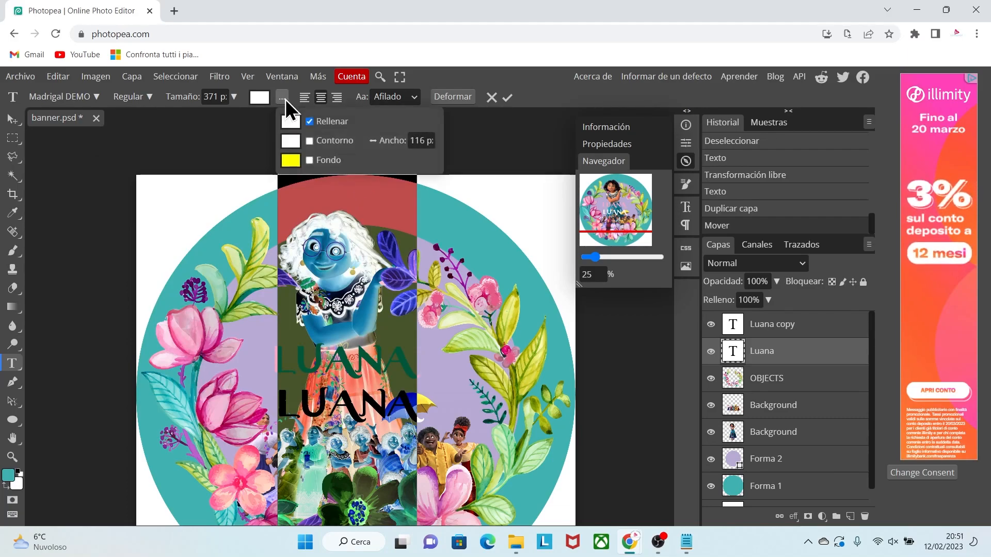
click(310, 141)
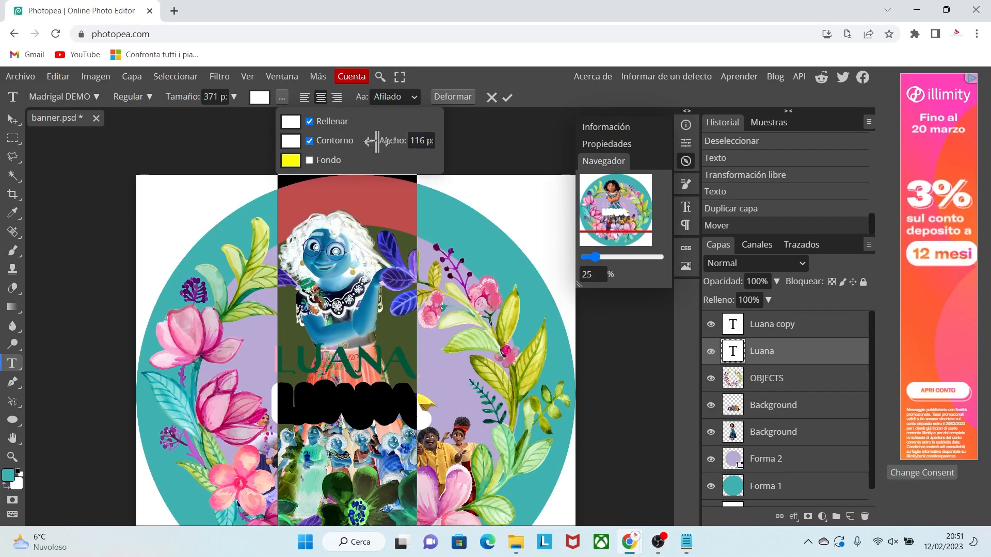
drag(368, 139, 336, 147)
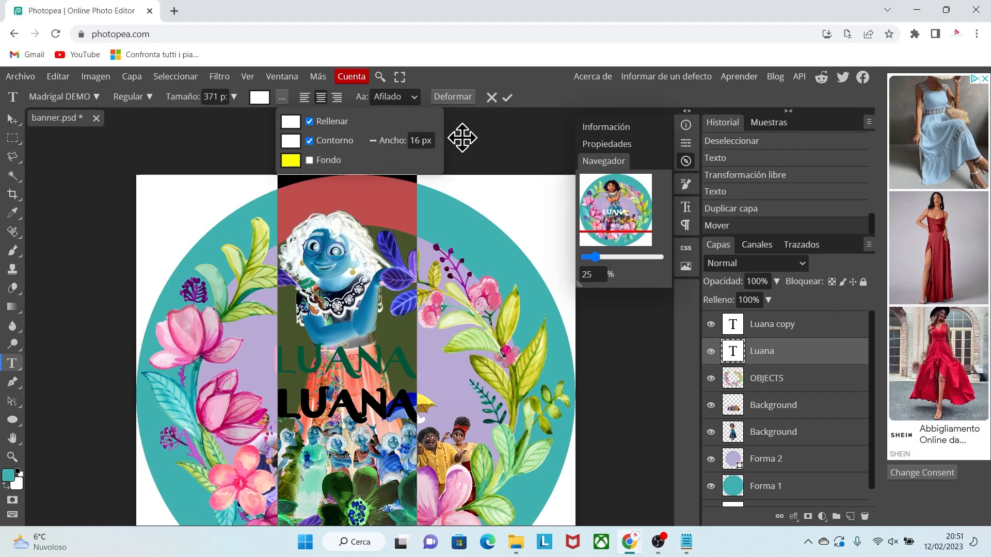
click(462, 137)
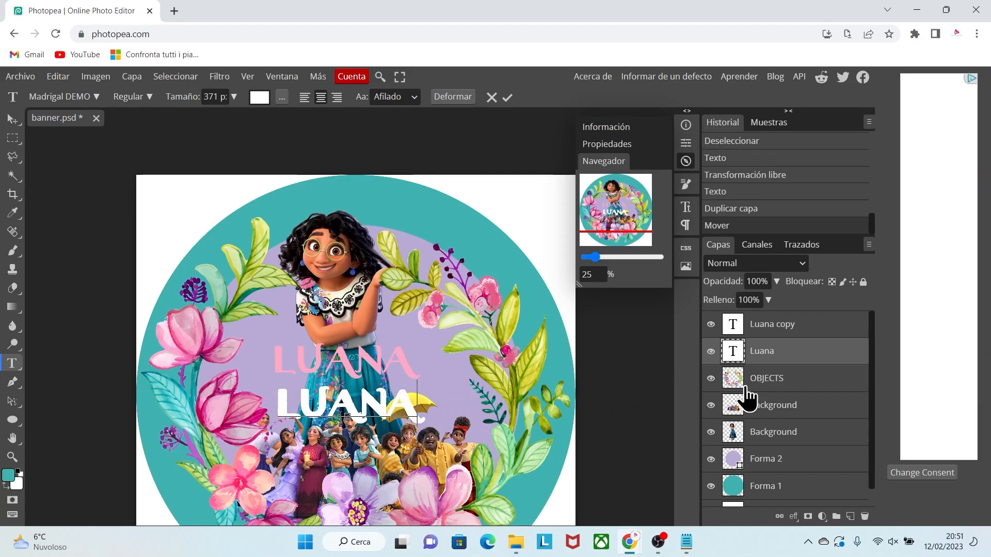
Step: Rasterize the upper pink name layer and add a gradient overlay to it
click(792, 329)
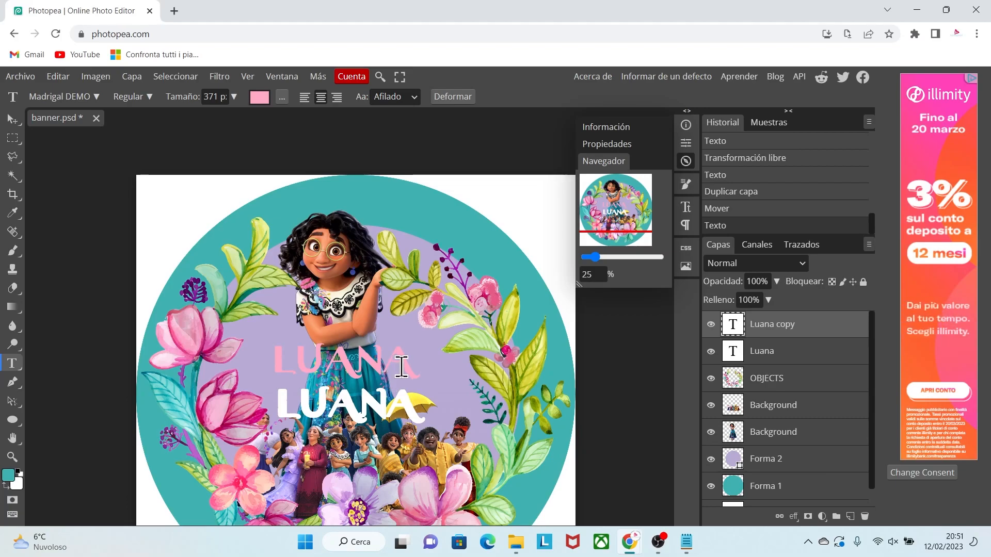
right_click(824, 334)
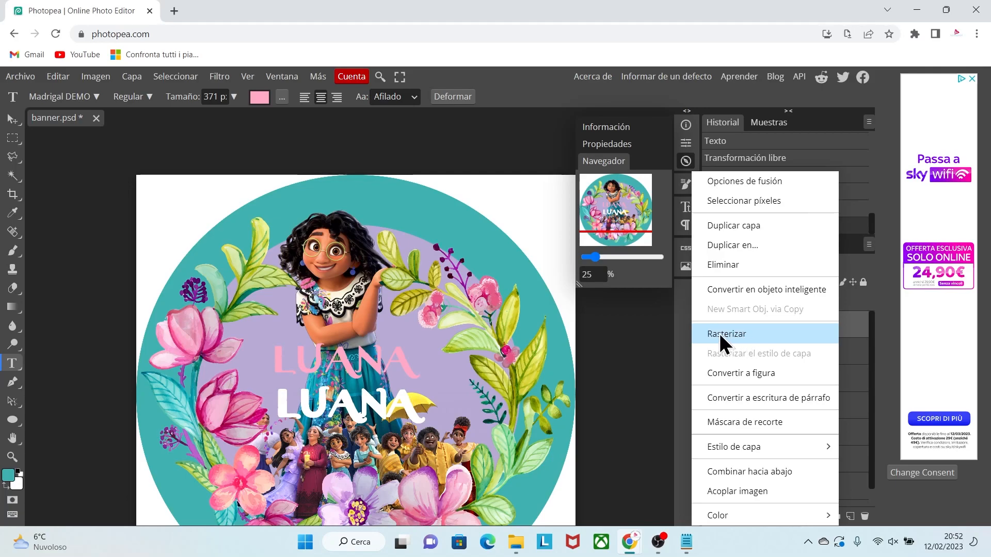
click(760, 334)
double_click(824, 325)
drag(367, 175, 708, 165)
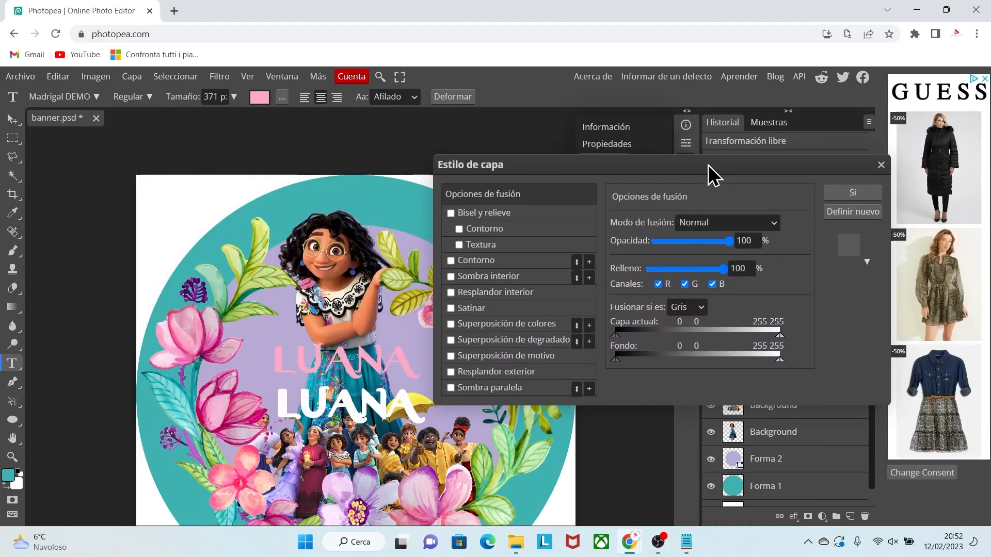
click(505, 341)
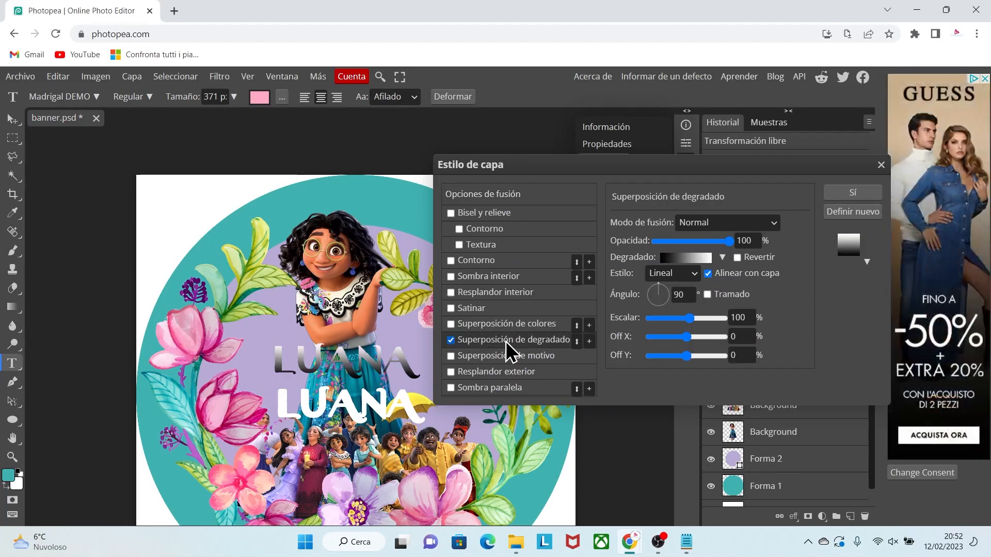
Step: Set the start colour of the gradient overlay to lavender (b7abd5)
click(683, 260)
drag(345, 271, 643, 263)
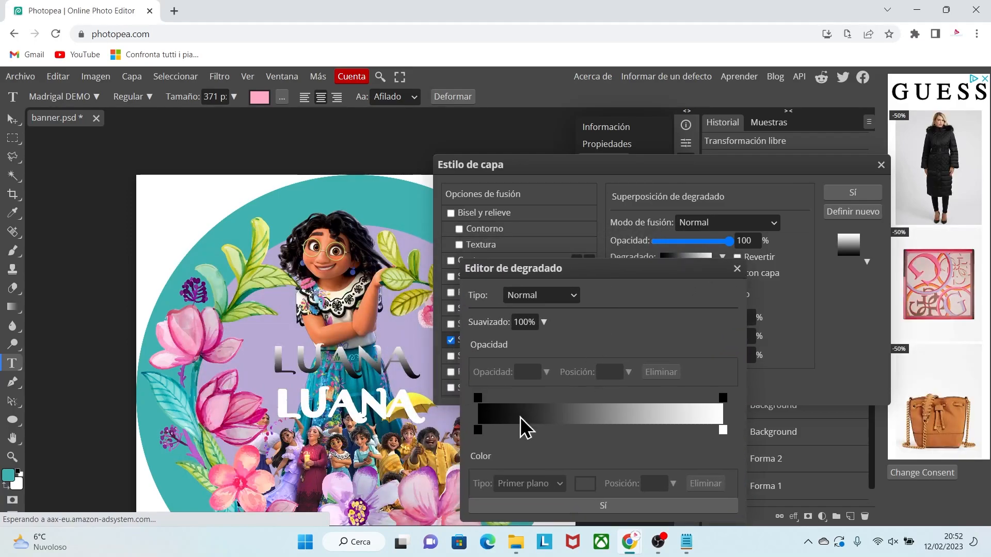
click(477, 431)
click(585, 484)
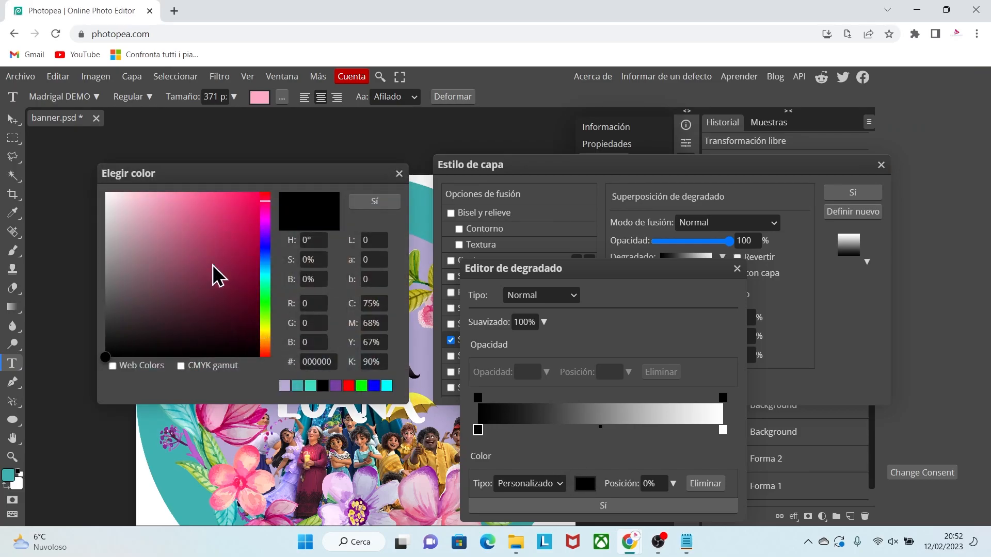
click(284, 388)
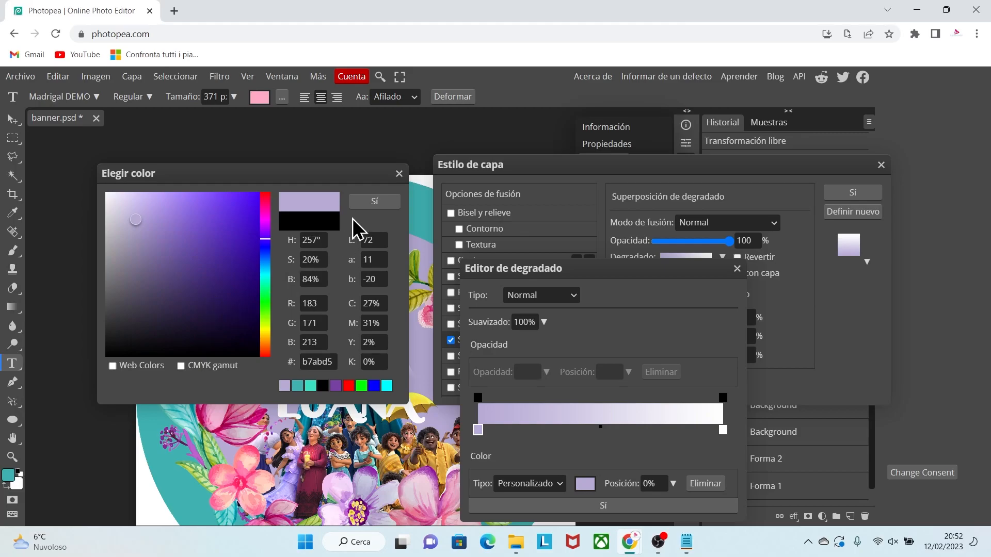
click(369, 205)
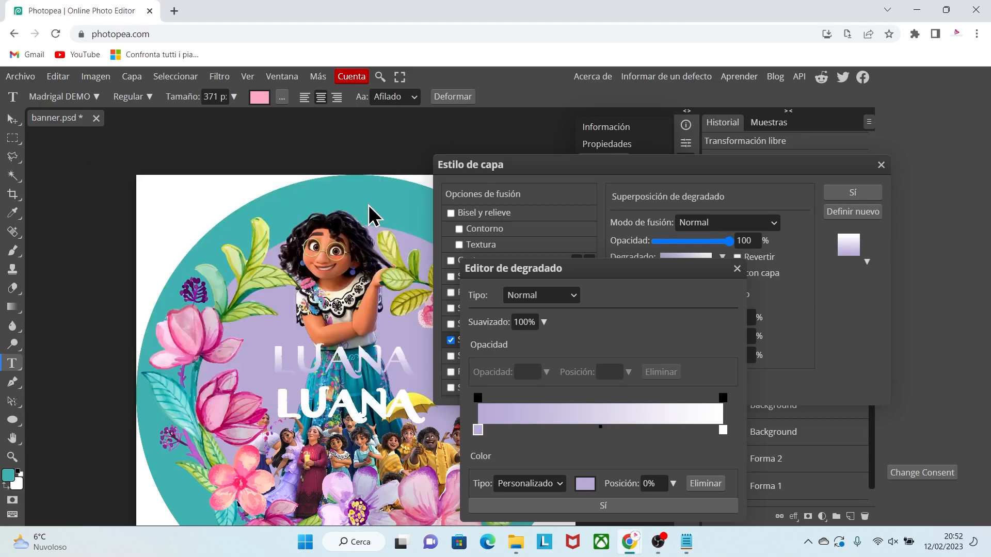
Step: Set the gradient's end colour to purple (7741a2) and reverse the gradient on the name
click(722, 432)
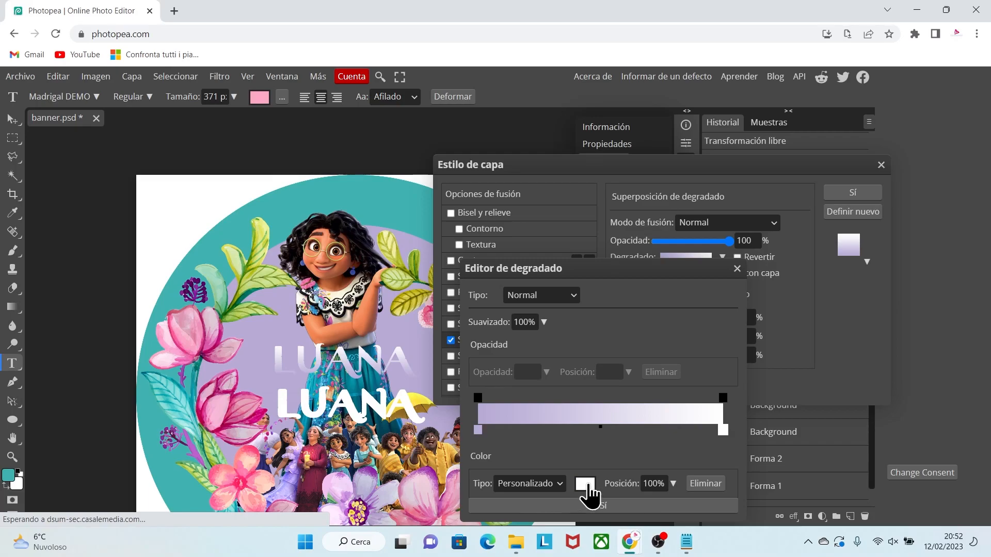
click(589, 484)
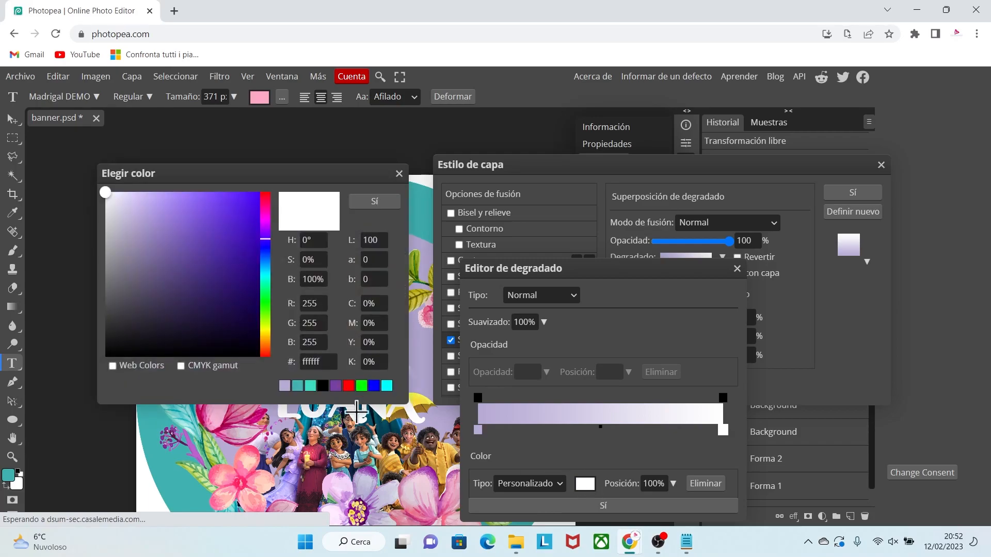
click(336, 385)
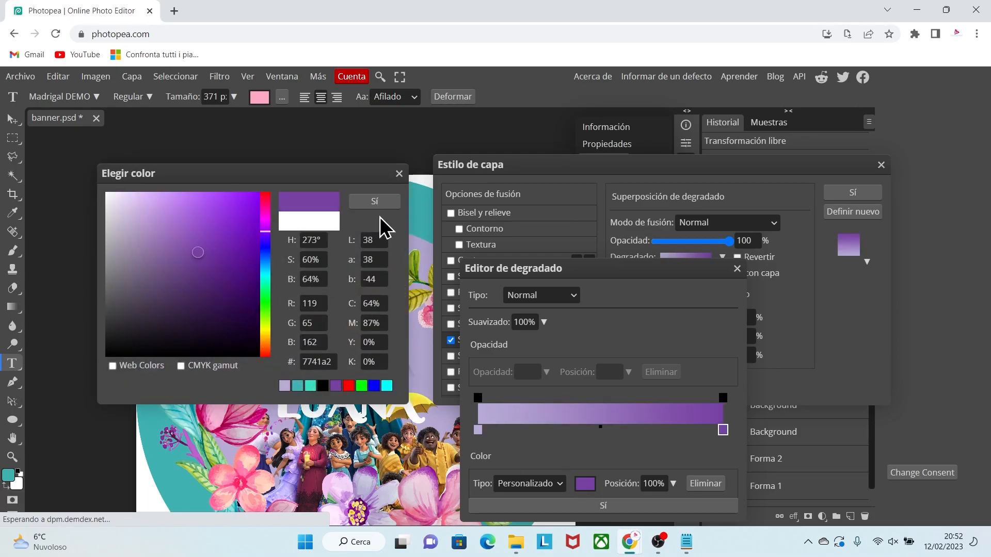
click(379, 203)
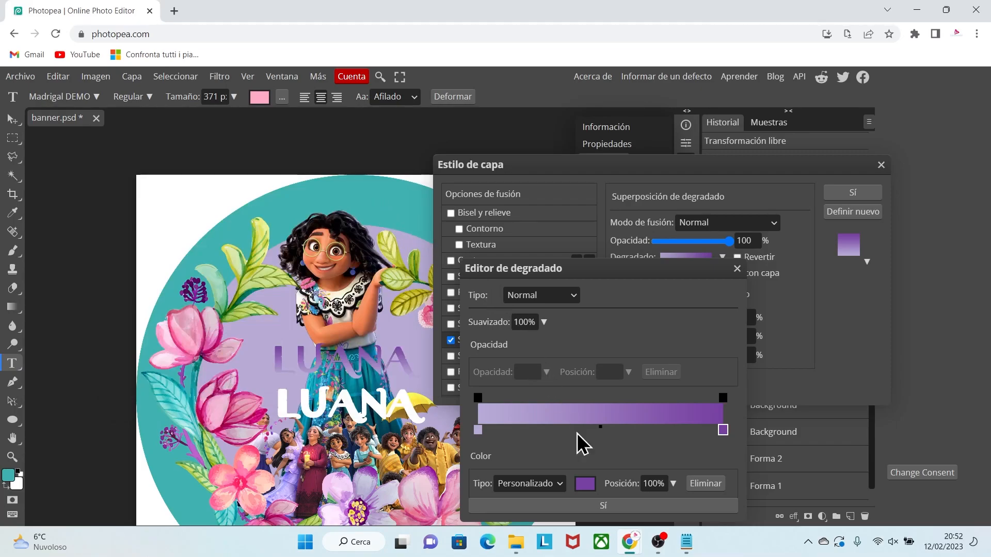
click(614, 507)
click(737, 258)
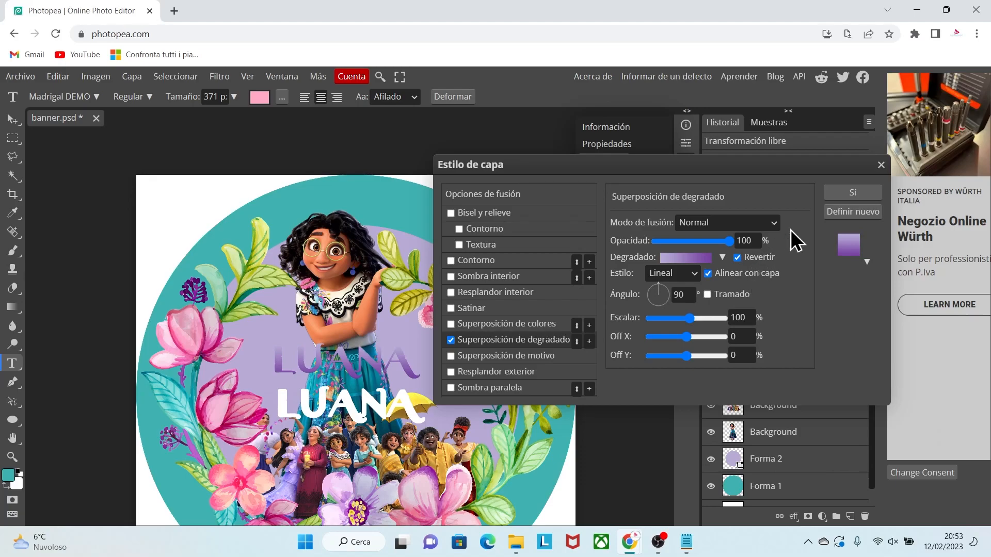
click(853, 194)
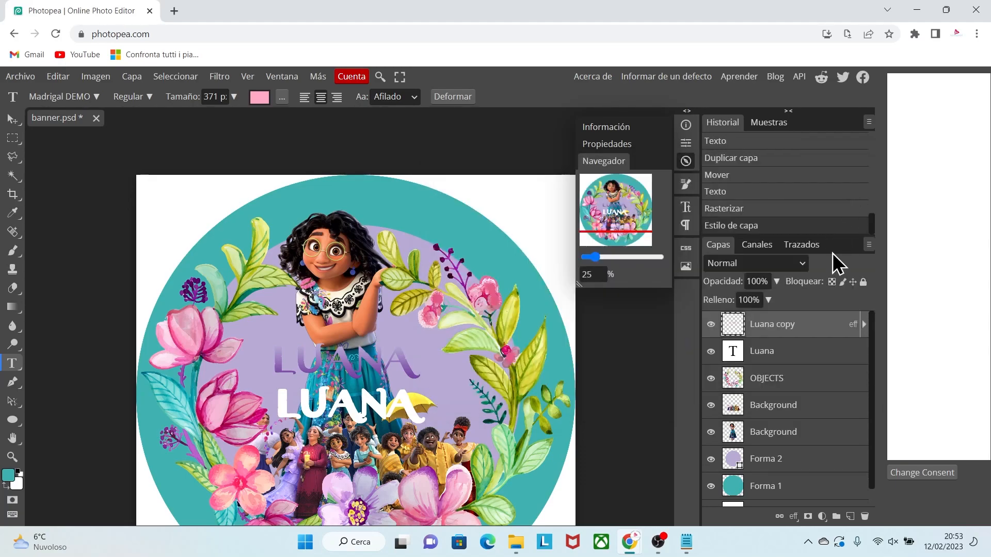
Step: Move the white outlined name directly behind the purple gradient name so that it forms a border
click(790, 361)
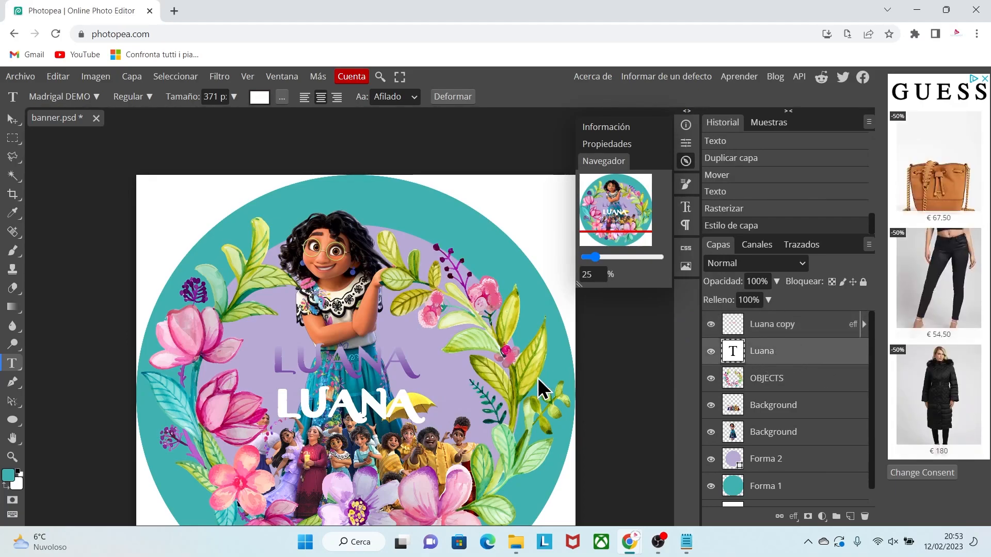
click(11, 120)
drag(369, 412, 363, 359)
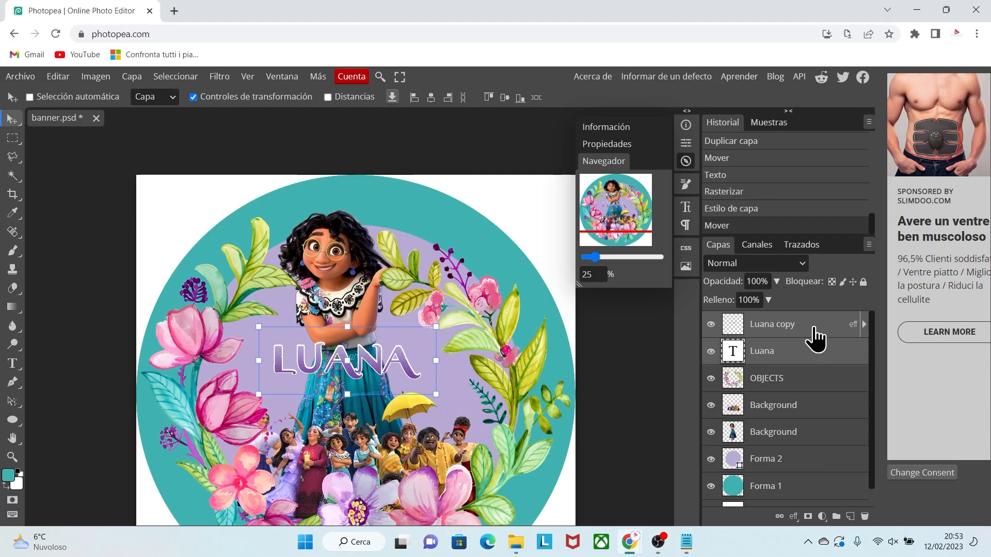
Step: Merge the two name layers and shift the merged name slightly right and down within the inner circle
key(ctrl+e)
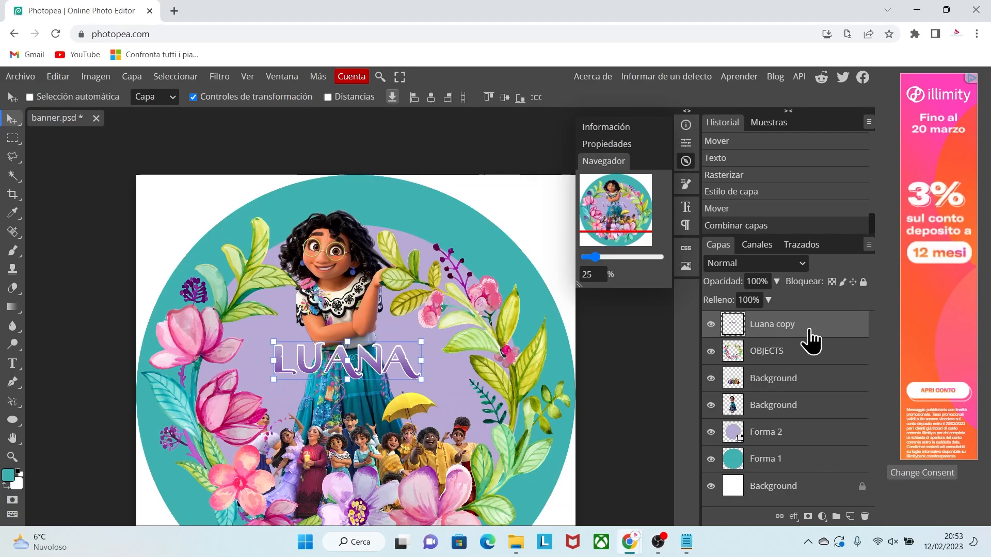
mouse_move(401, 361)
mouse_down()
mouse_move(398, 373)
mouse_move(413, 366)
mouse_up()
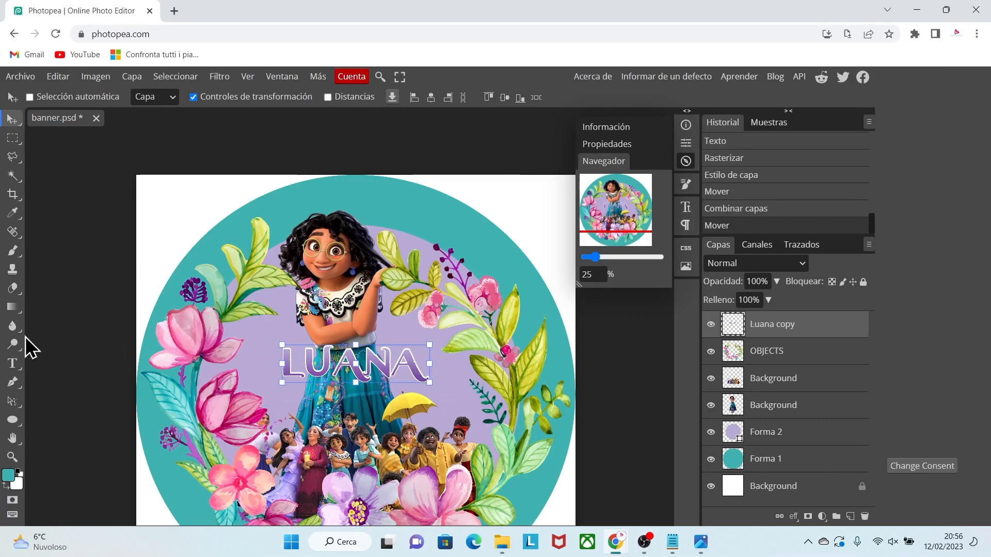
Step: Add the text "MIS 3 AÑITOS" below the name and scale it down to about 39%
click(13, 363)
click(309, 416)
text(MIS 3 ANITOS)
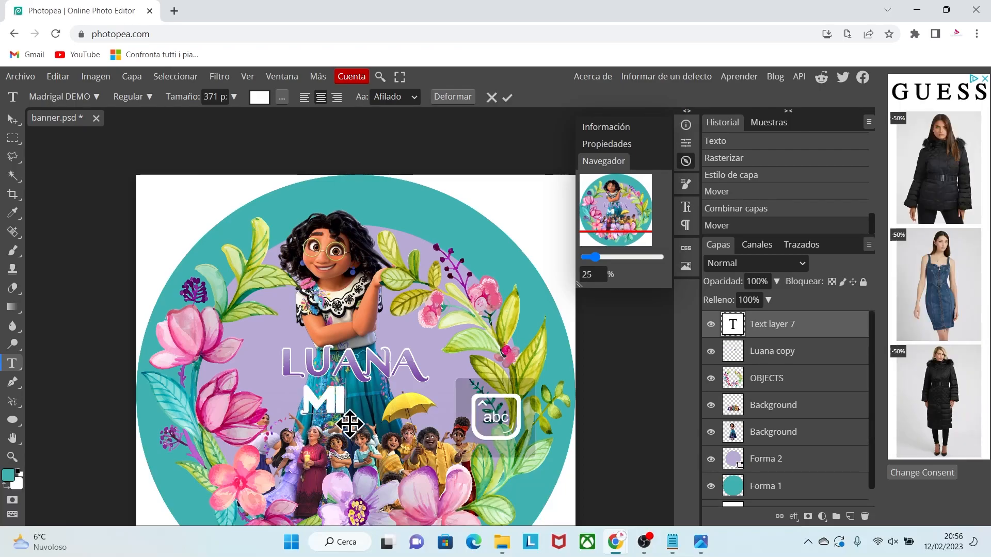
click(12, 119)
drag(461, 416, 412, 396)
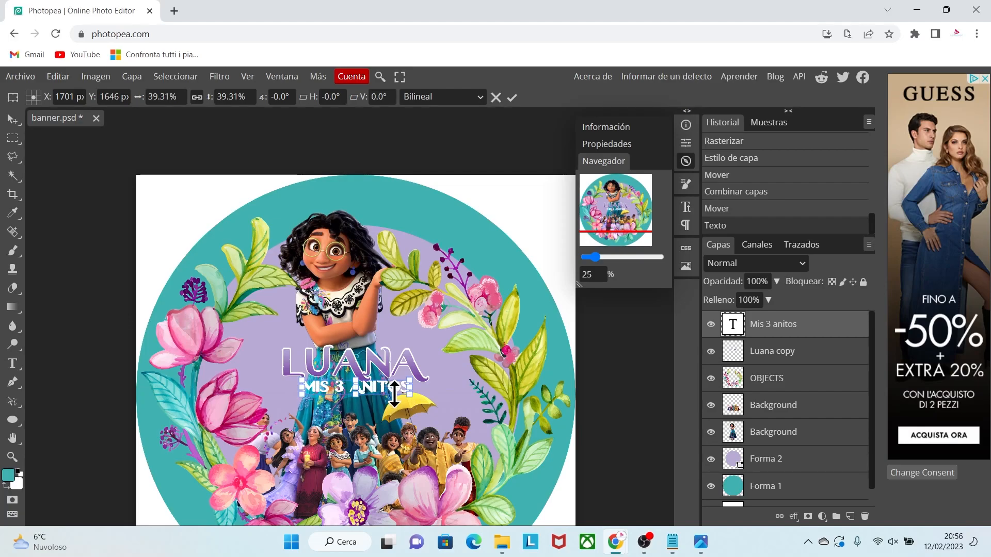
Step: Duplicate the "MIS 3 AÑITOS" text layer and move the original slightly below the copy
right_click(820, 327)
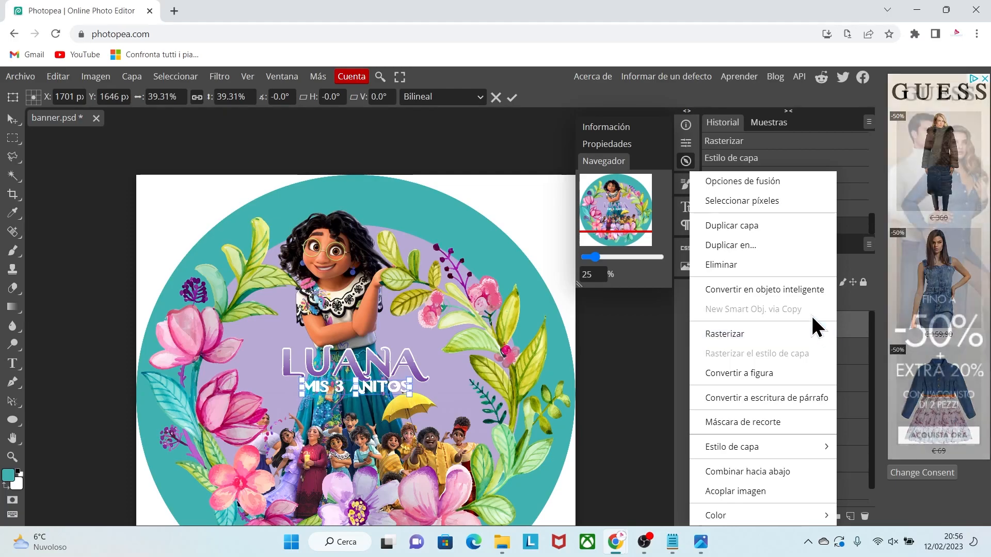
click(736, 228)
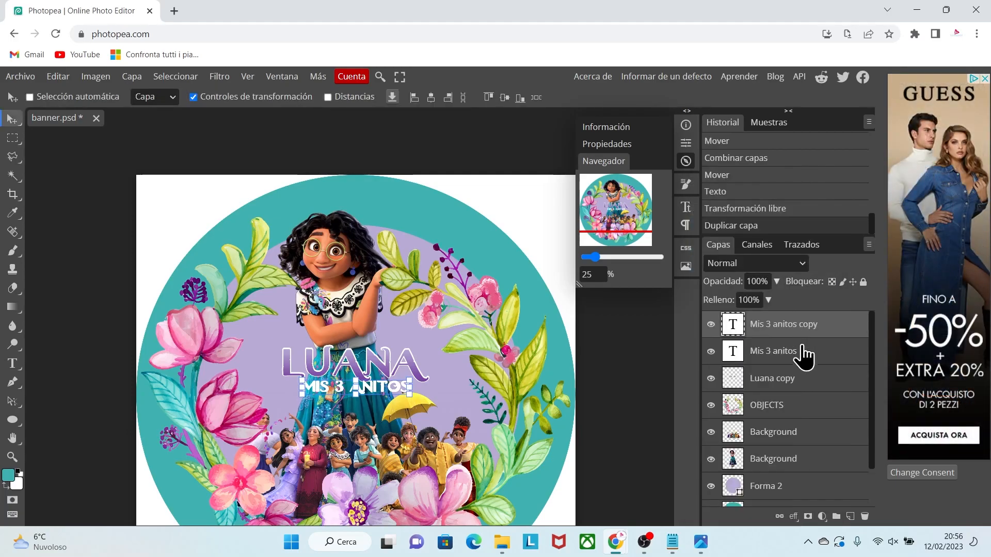
click(801, 353)
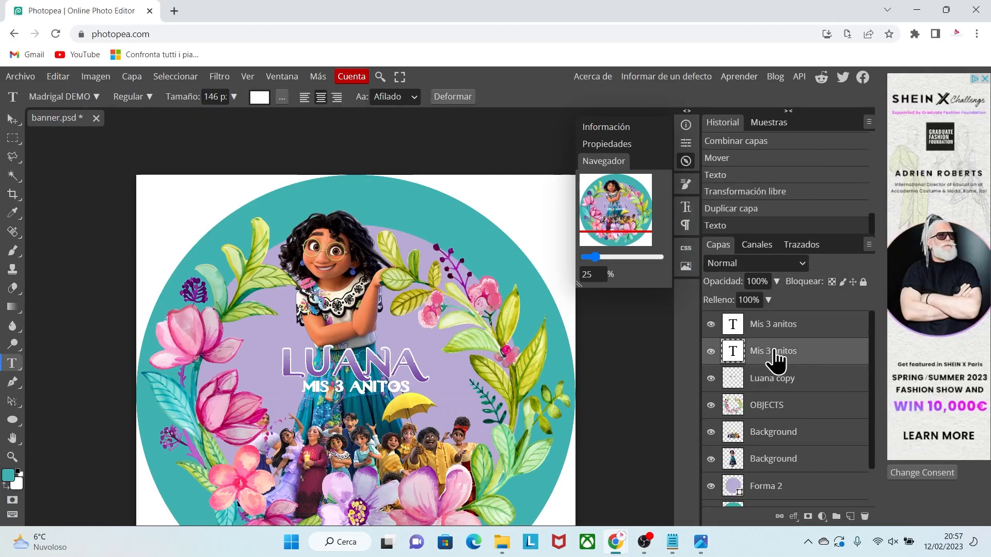
key(v)
drag(398, 391, 398, 403)
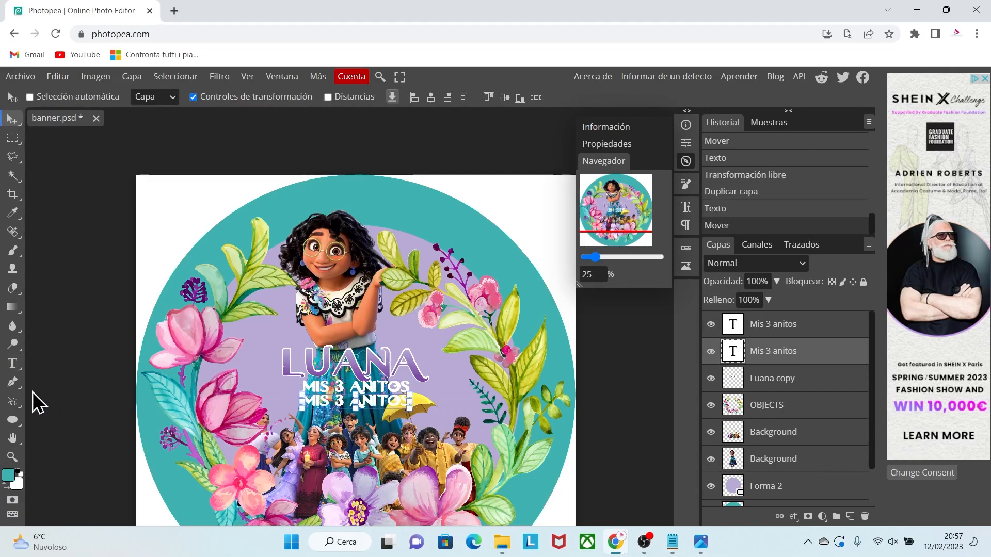
Step: Change the fill colour of the lower "MIS 3 AÑITOS" text to purple (7741a2)
click(13, 363)
drag(407, 402, 303, 402)
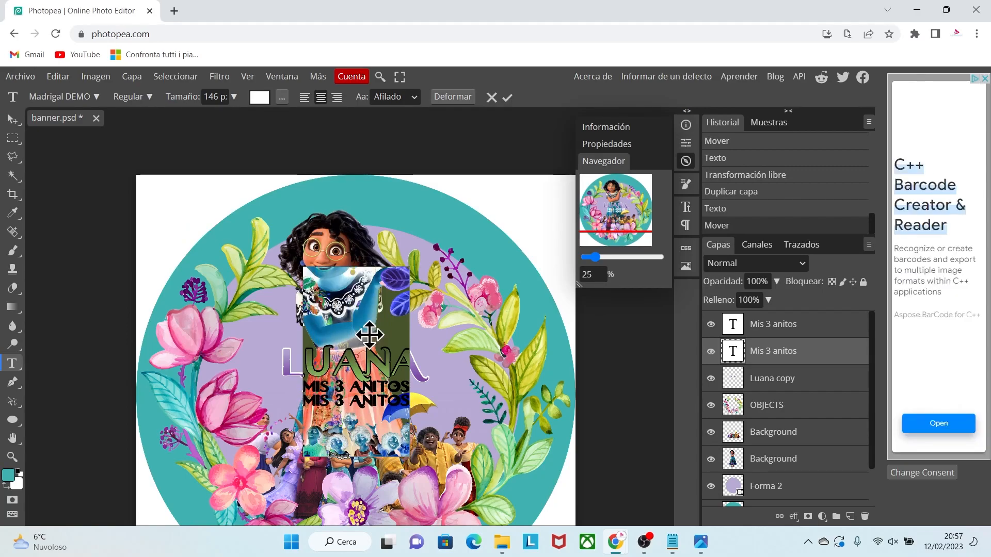
click(282, 97)
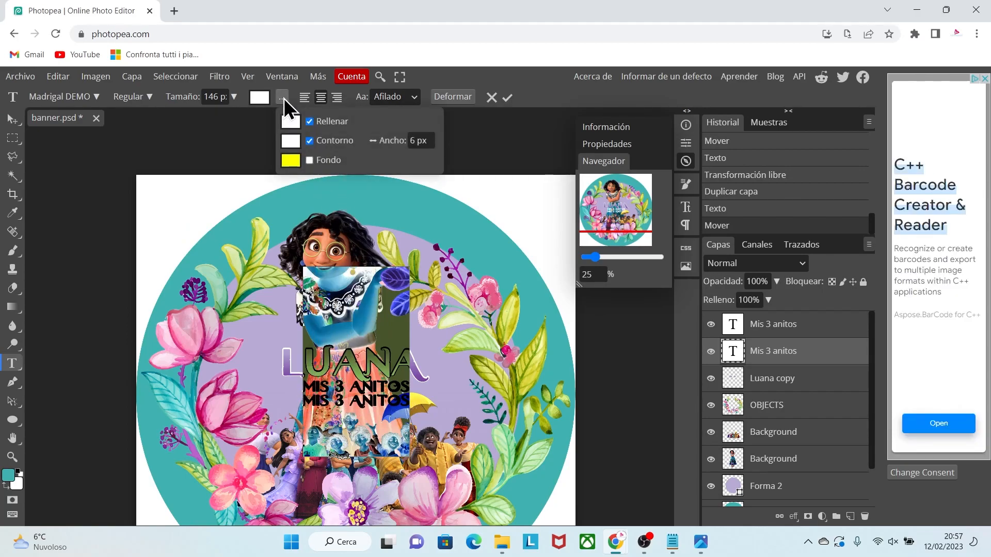
click(290, 140)
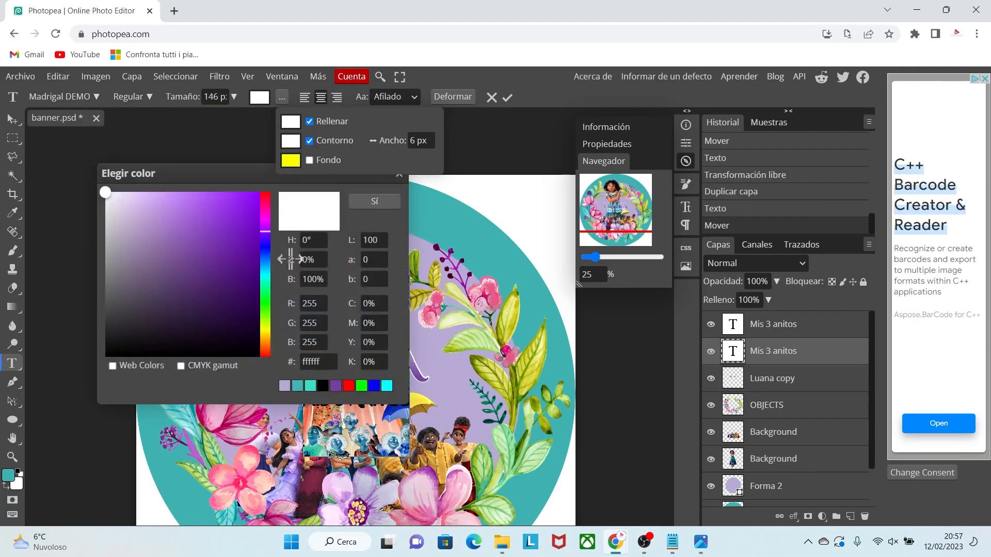
click(335, 386)
click(371, 201)
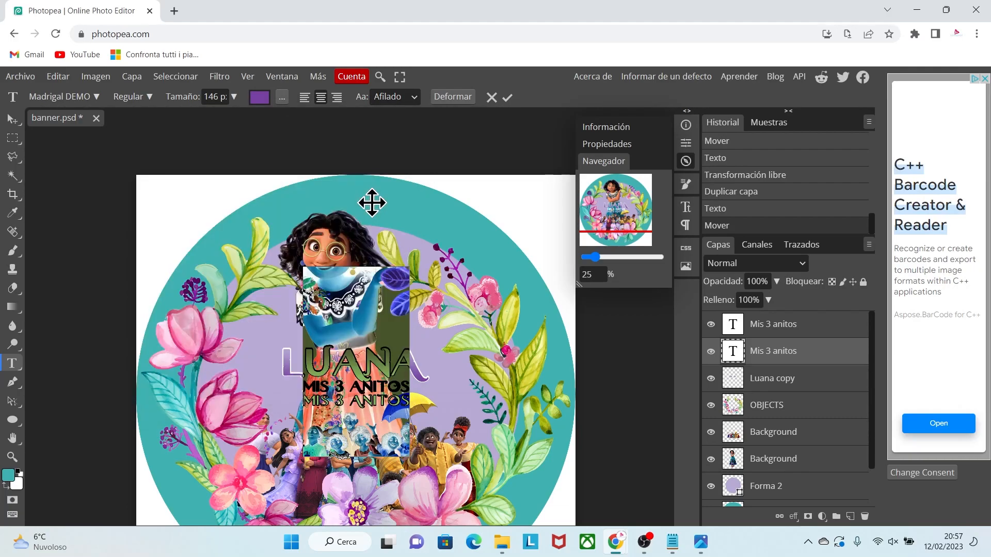
Step: Give the lower "MIS 3 AÑITOS" text a purple (7741a2) outline 35 px wide
click(282, 96)
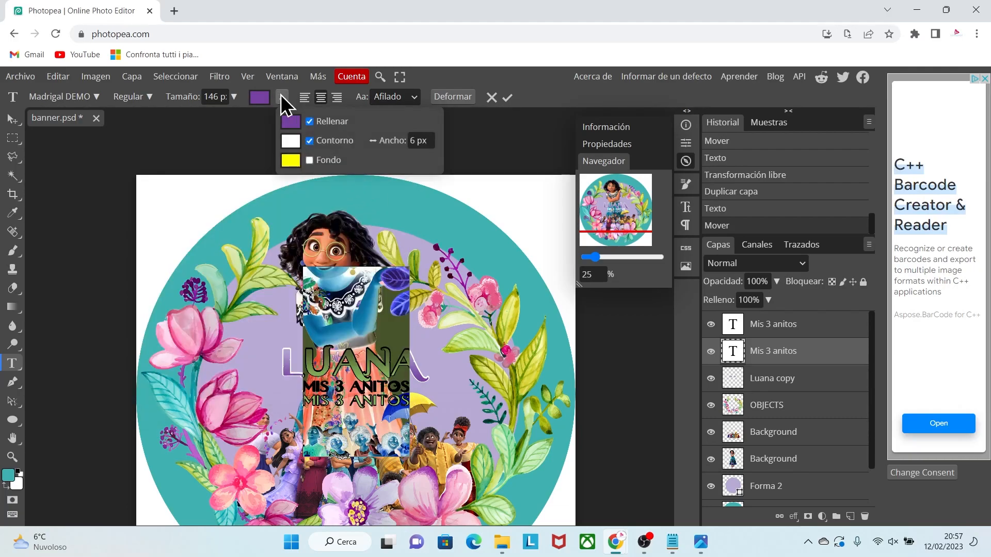
click(290, 142)
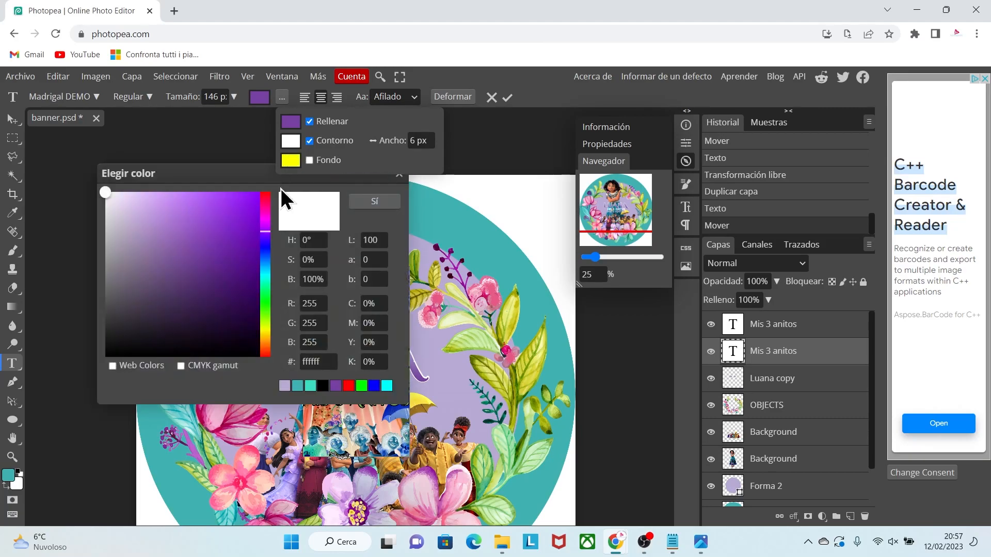
click(336, 385)
click(375, 201)
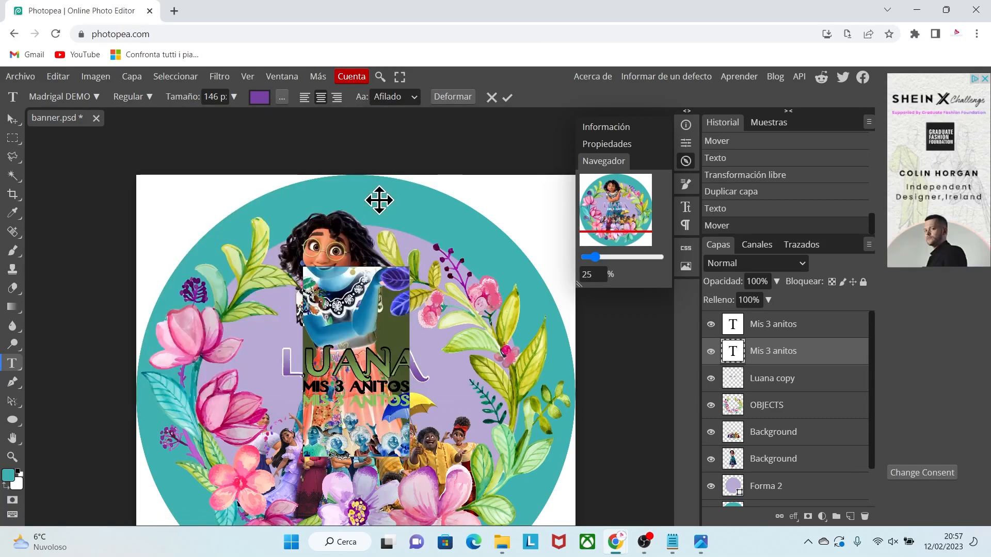
click(280, 101)
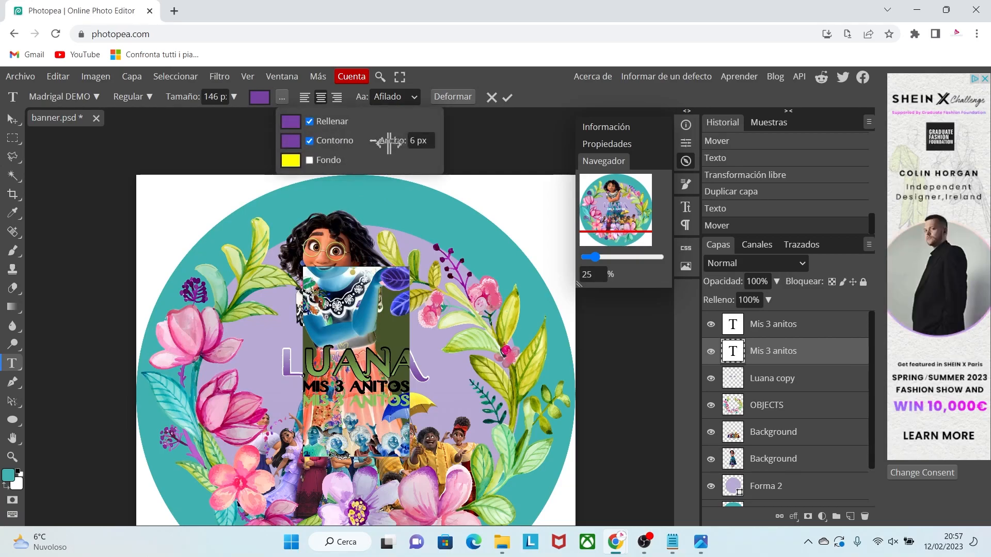
drag(411, 143, 478, 150)
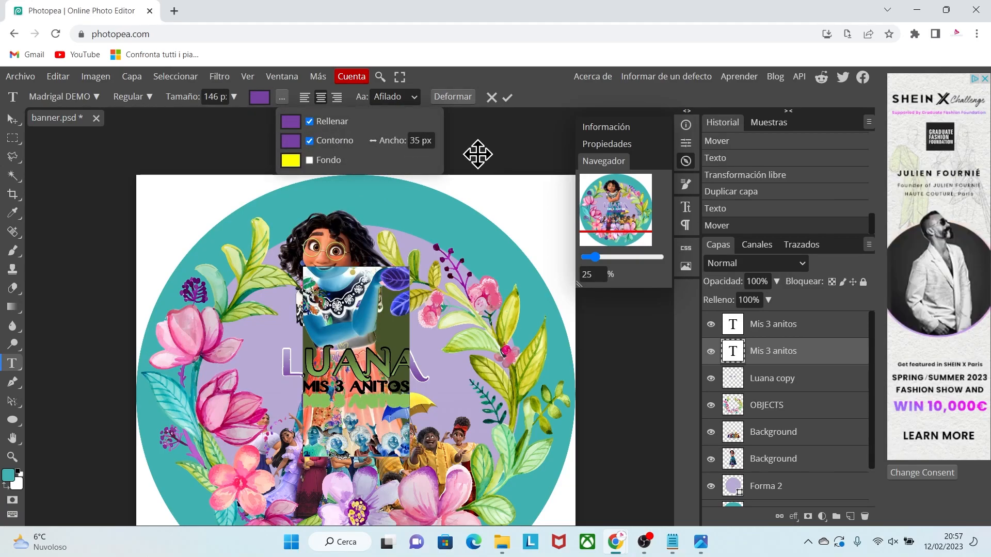
click(393, 404)
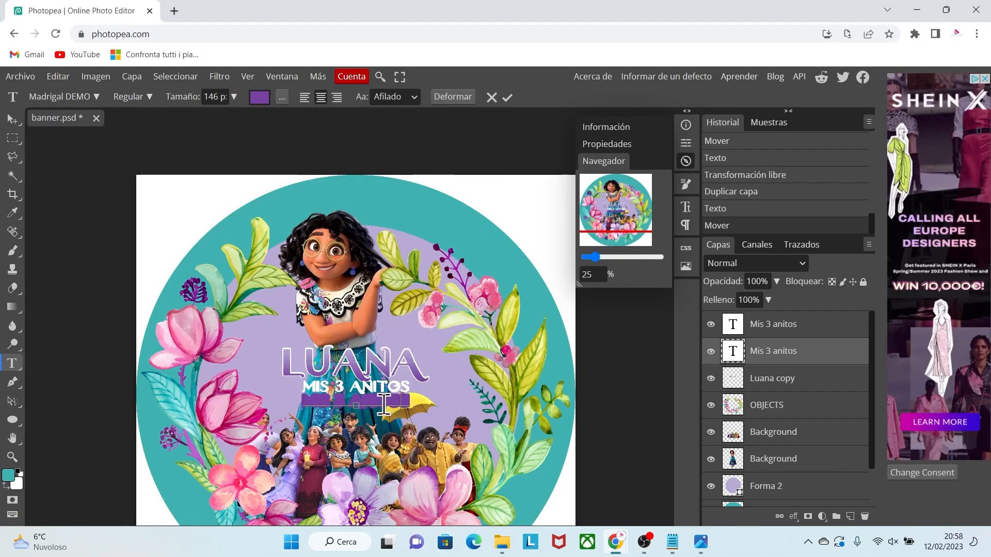
click(12, 119)
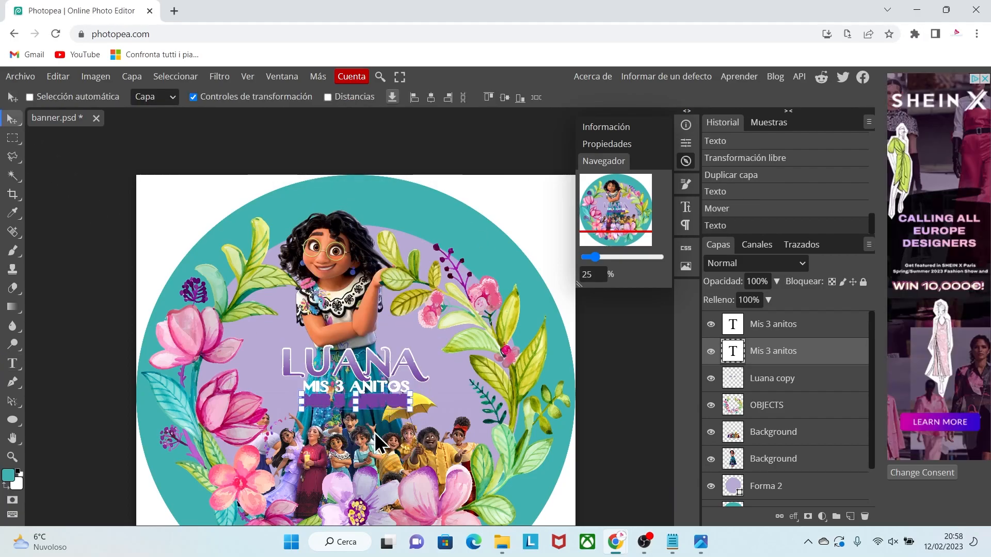
Step: Move the purple outlined "MIS 3 AÑITOS" text behind the white copy and merge the two text layers
drag(393, 415, 395, 403)
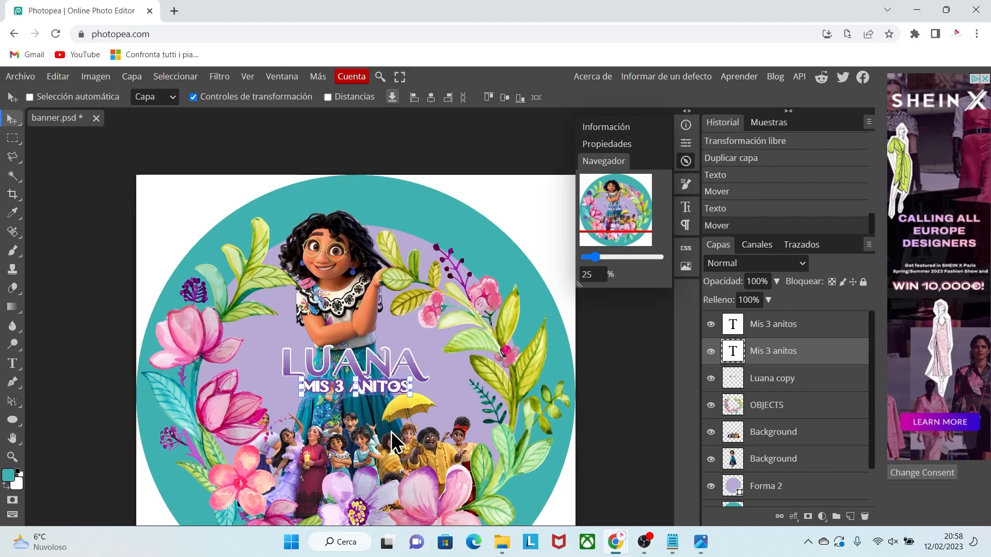
ctrl+click(813, 328)
key(ctrl+e)
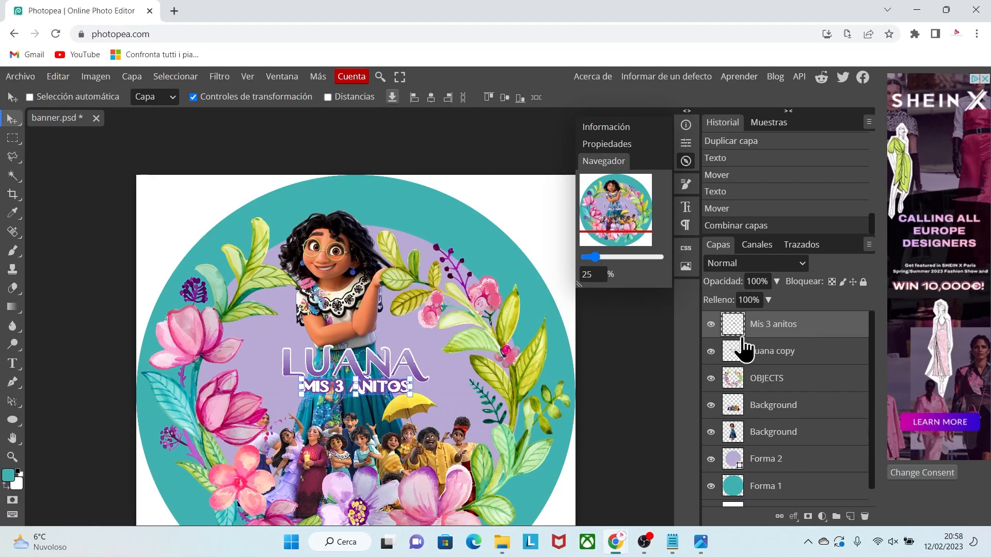
Step: Select the "3" in the merged "MIS 3 AÑITOS" layer with a rectangular marquee
key(ctrl+plus)
key(ctrl+plus)
key(ctrl+plus)
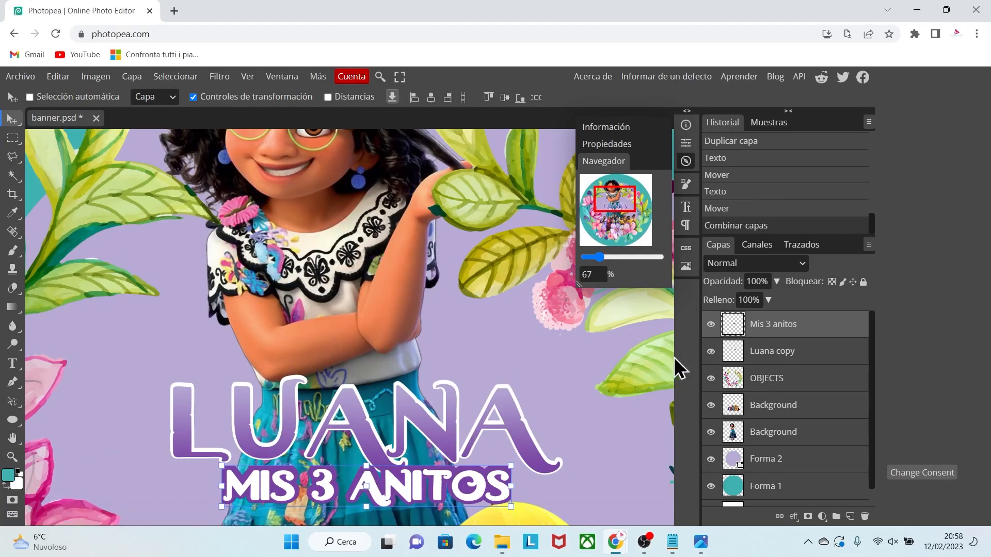
click(622, 210)
drag(623, 210, 596, 215)
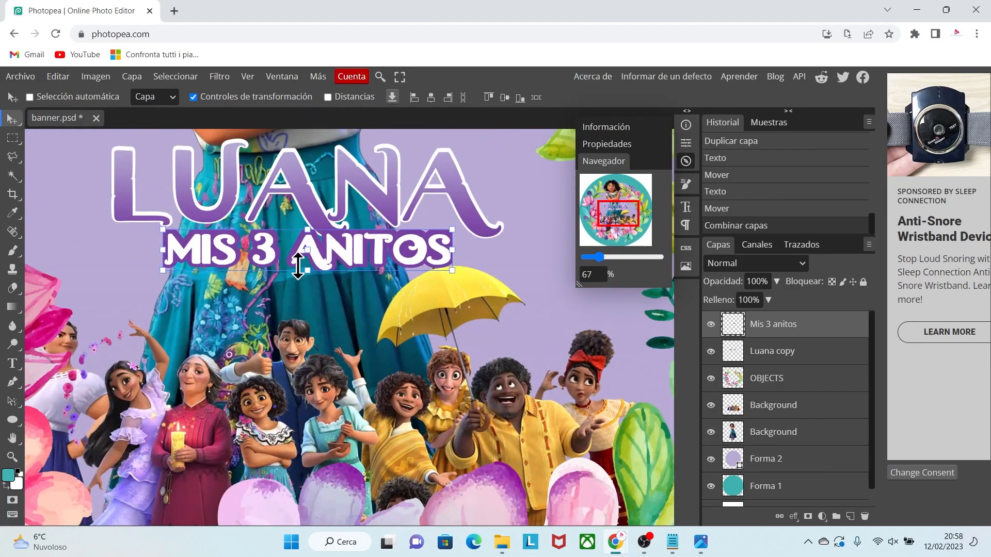
click(17, 139)
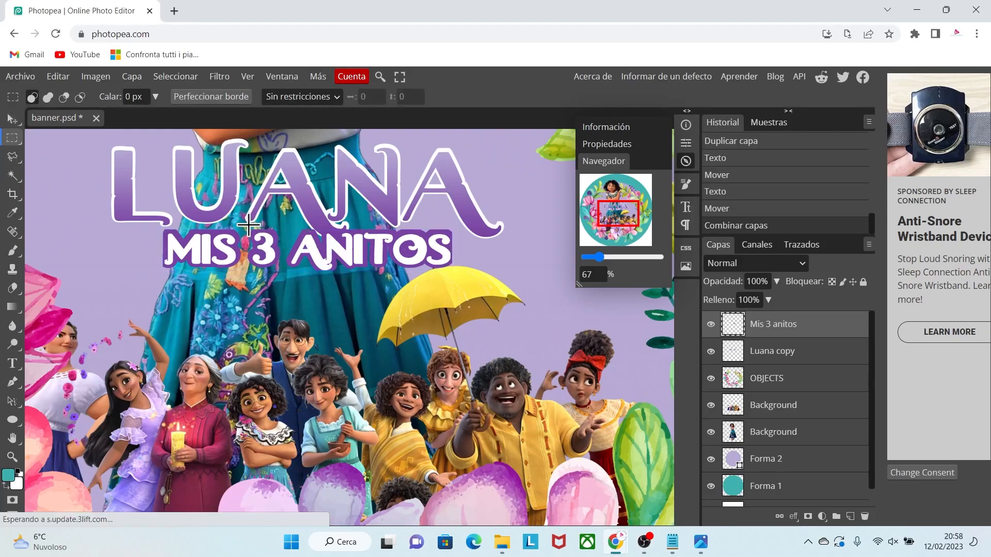
drag(248, 225, 284, 273)
click(12, 120)
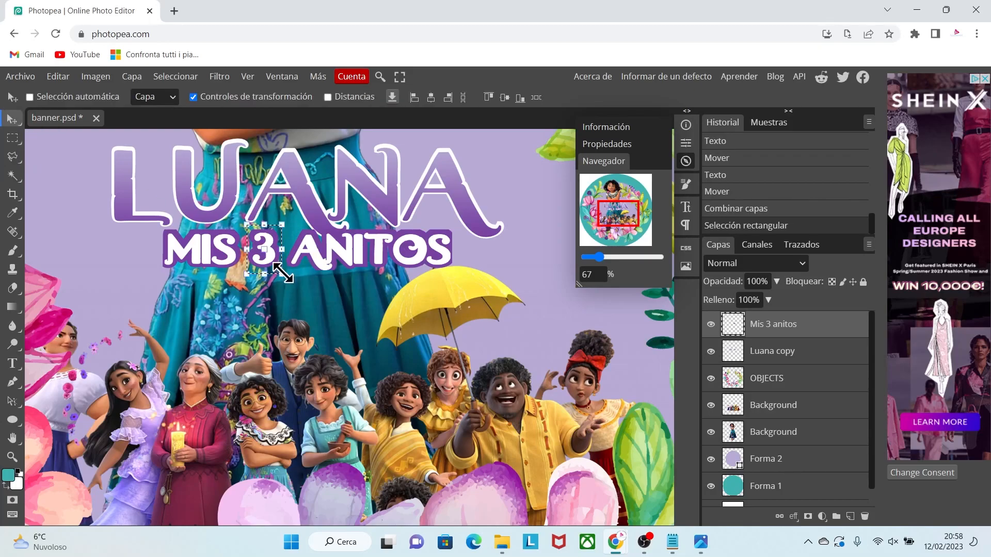
Step: Try to enlarge the selected "3" to about 210%
drag(275, 266, 304, 317)
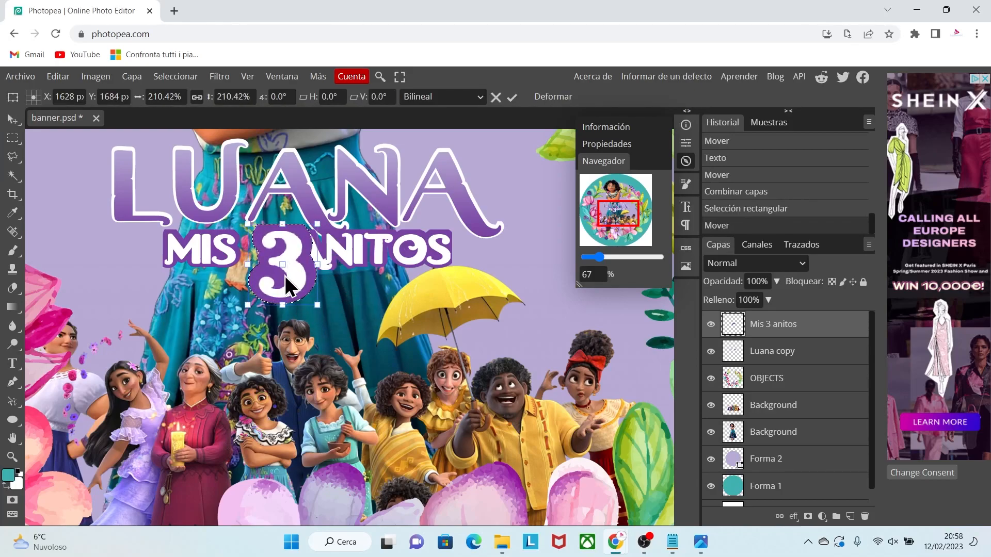
key(ctrl+z)
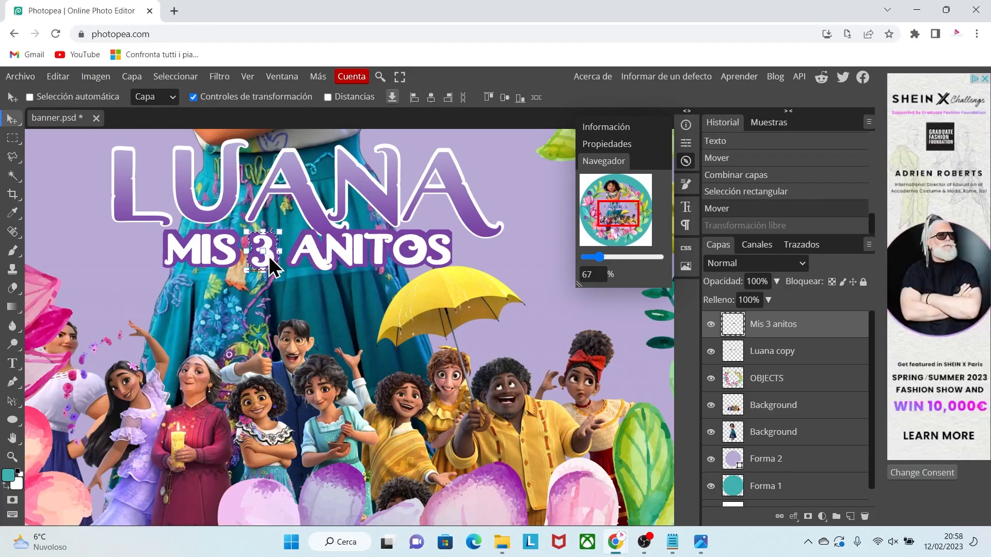
Step: Nudge the selected "3" slightly left towards "MIS" and clear the selection
key(Left)
key(Left)
key(Left)
key(Left)
key(Left)
key(Left)
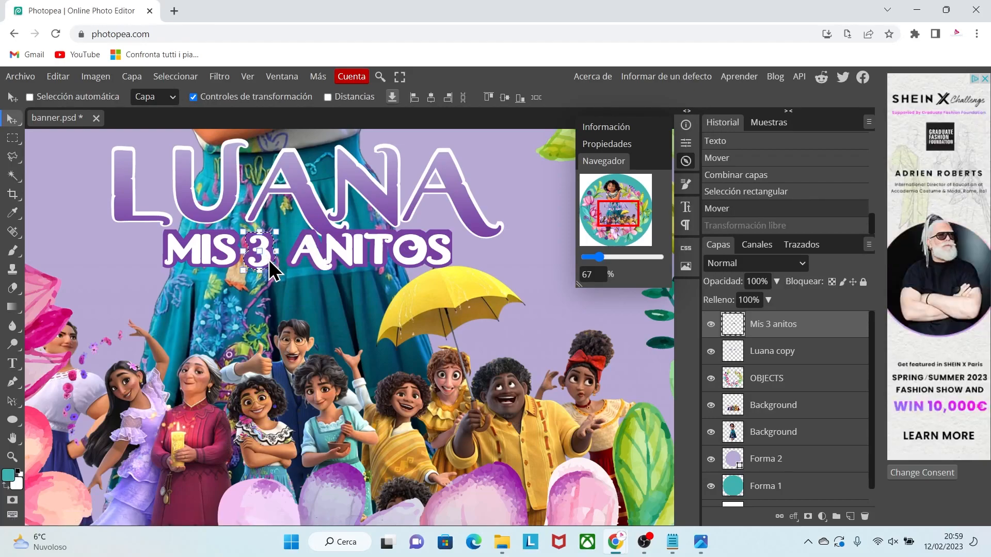
key(ctrl+d)
Step: Select the word "AÑITOS" with a rectangular marquee, shift it slightly left towards the "3", and deselect
key(m)
mouse_move(278, 229)
mouse_down()
mouse_move(408, 243)
mouse_move(445, 270)
mouse_up()
drag(340, 256, 337, 256)
key(ctrl+d)
Step: Scale the whole "MIS 3 AÑITOS" layer up to about 110%
key(ctrl+minus)
key(ctrl+minus)
drag(377, 289, 407, 296)
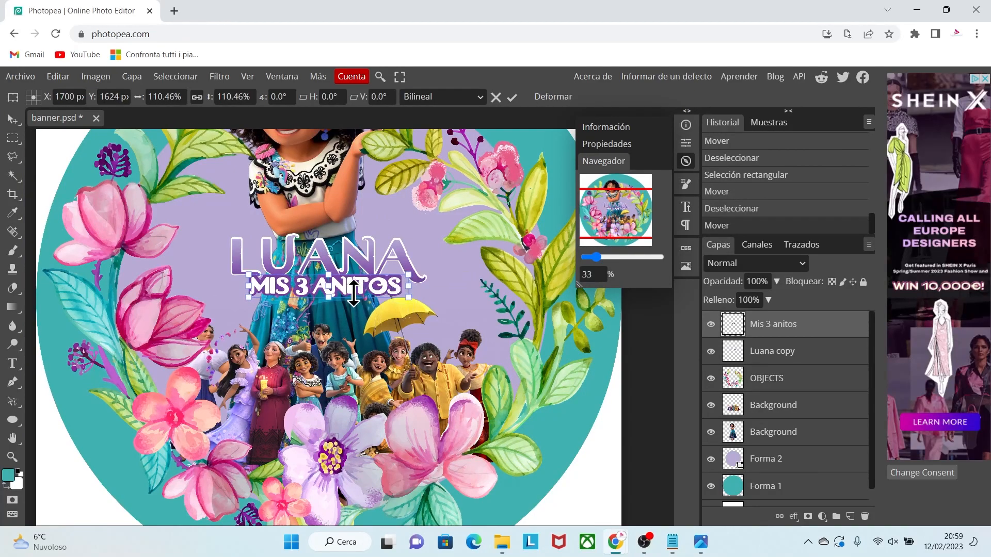
Step: Make the name's layer active and open the yellow butterfly image f67b30e8d5836f309a46a03a38ffaa66.png
click(808, 354)
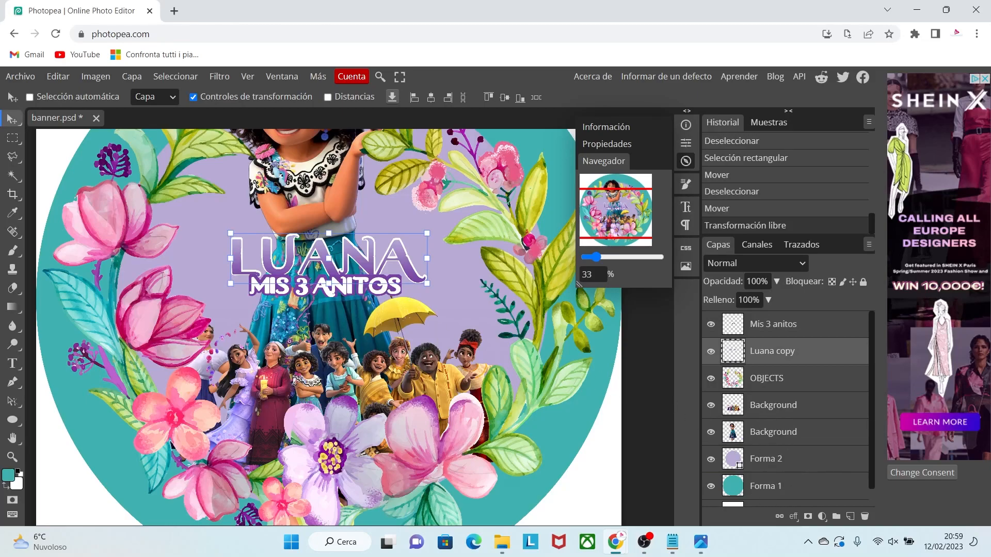
key(ctrl+minus)
key(ctrl+minus)
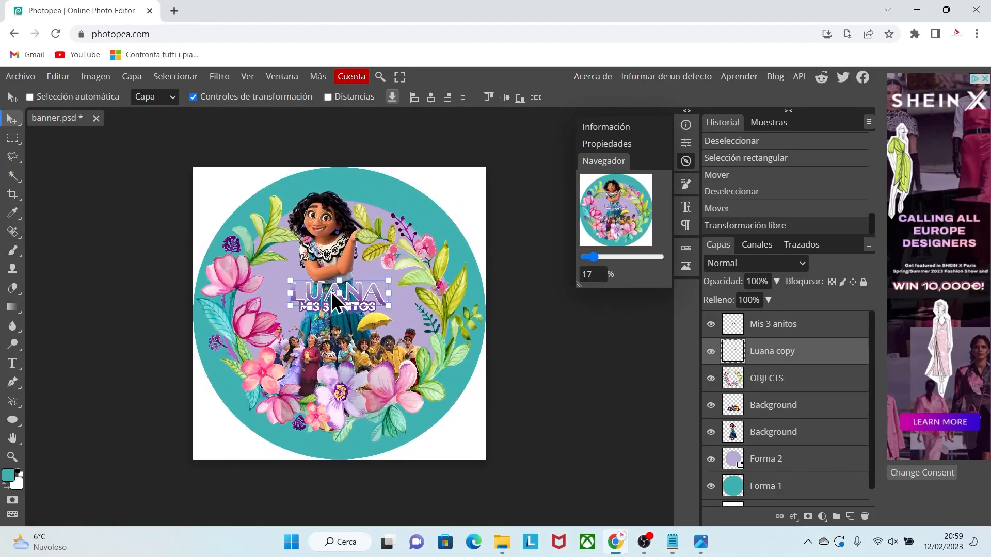
click(21, 75)
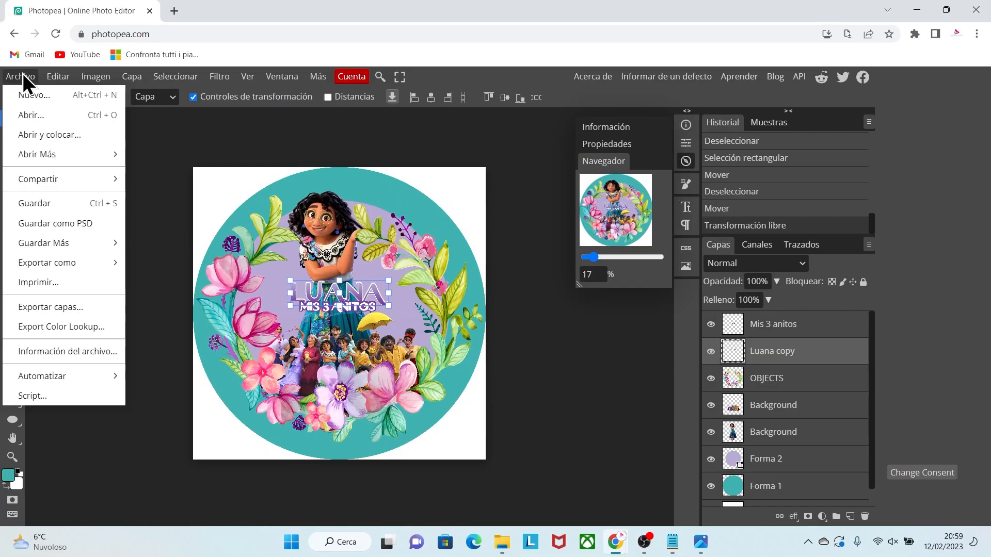
click(42, 113)
click(532, 217)
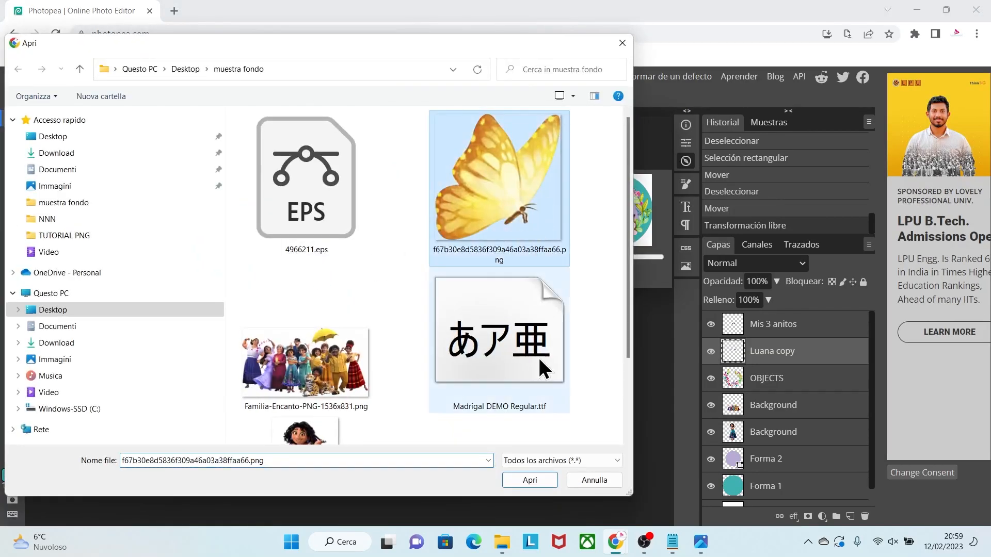
click(537, 482)
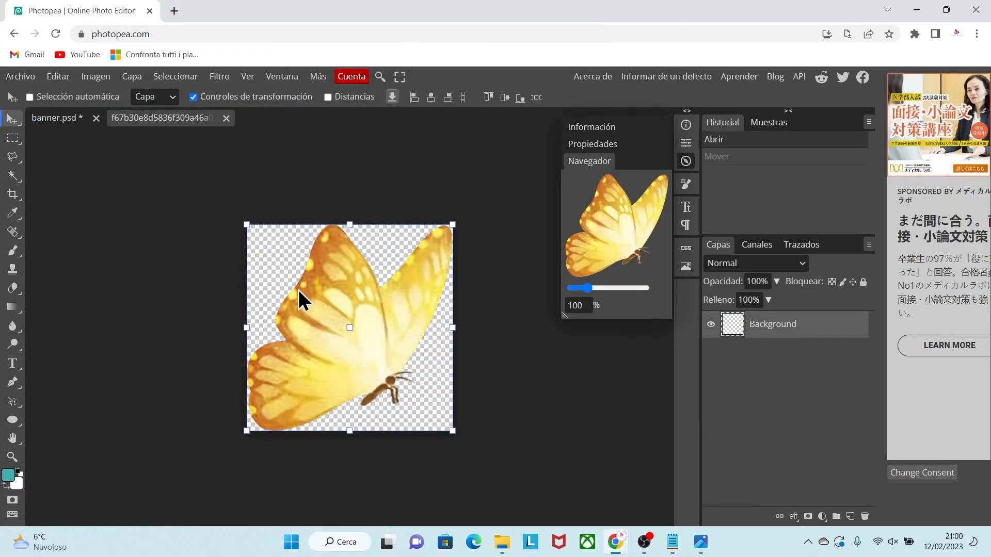
Step: Copy the butterfly into banner.psd, scale it down and place it over the upper middle of the name
drag(339, 271, 64, 118)
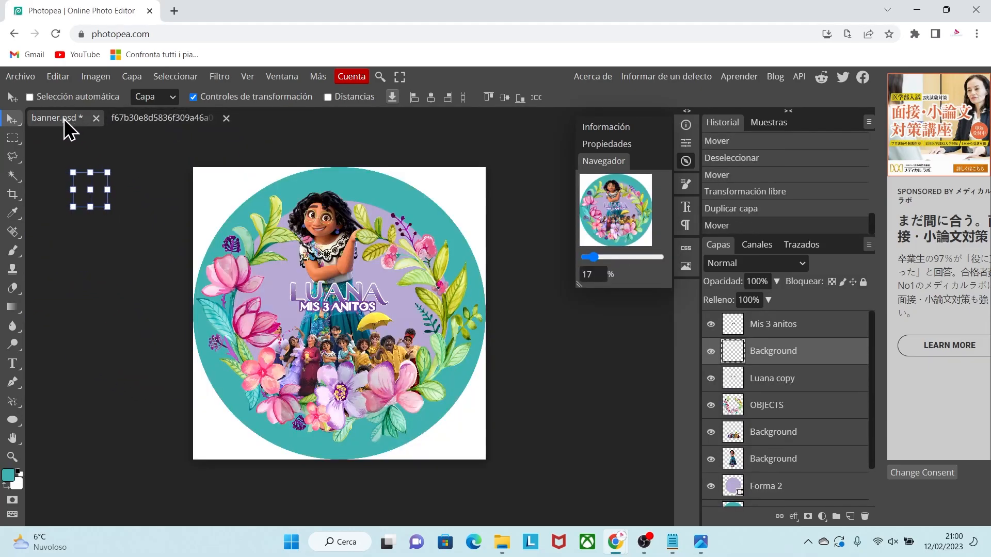
drag(100, 187, 200, 246)
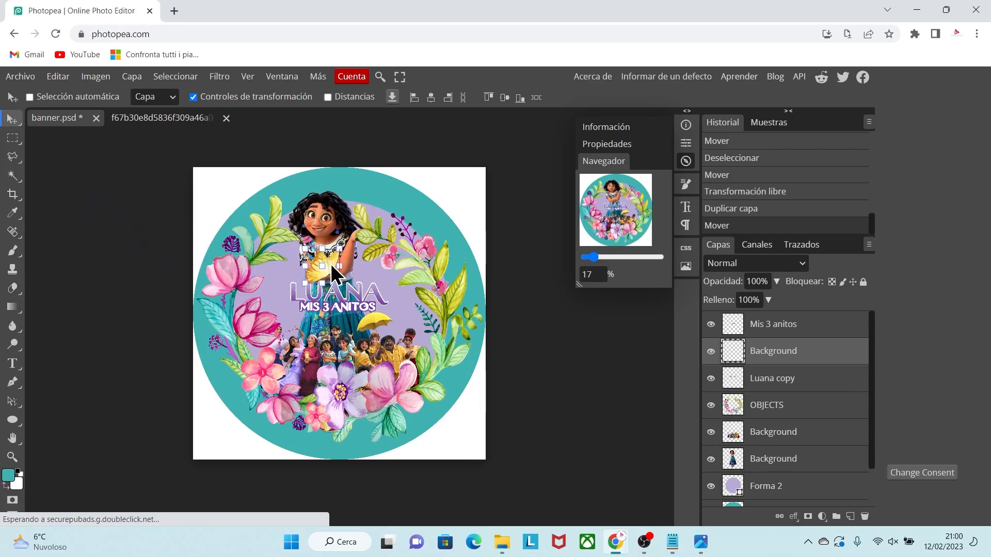
key(ctrl+t)
scroll(333, 269, up, 2)
drag(305, 197, 327, 211)
drag(299, 238, 320, 242)
Step: Select the locked Background layer and examine the butterfly's placement on the name up close and in the whole banner
scroll(457, 291, down, 2)
drag(872, 446, 878, 484)
click(774, 497)
scroll(354, 322, up, 2)
scroll(381, 302, up, 2)
mouse_move(616, 206)
mouse_down()
mouse_move(614, 241)
mouse_move(594, 206)
mouse_move(612, 196)
mouse_move(613, 205)
mouse_up()
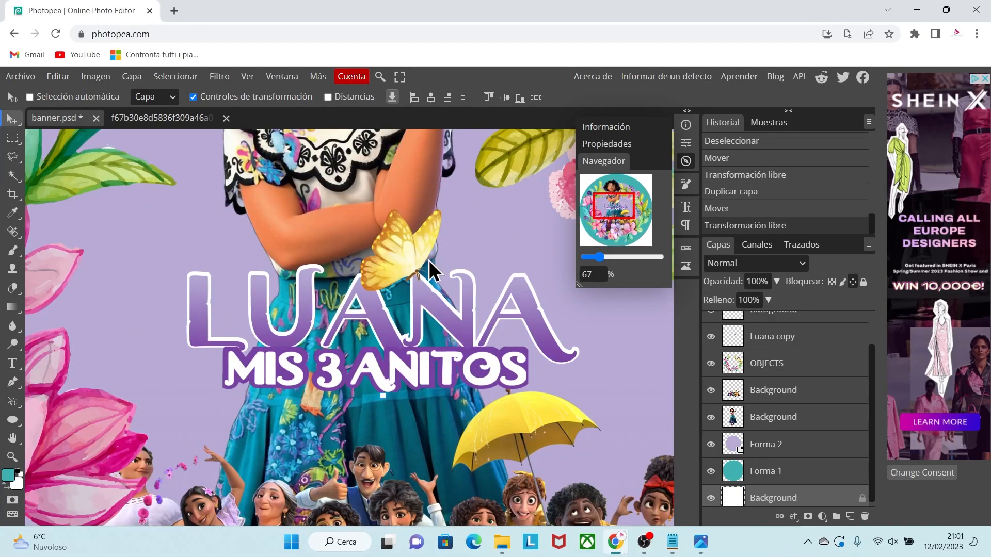
key(ctrl+0)
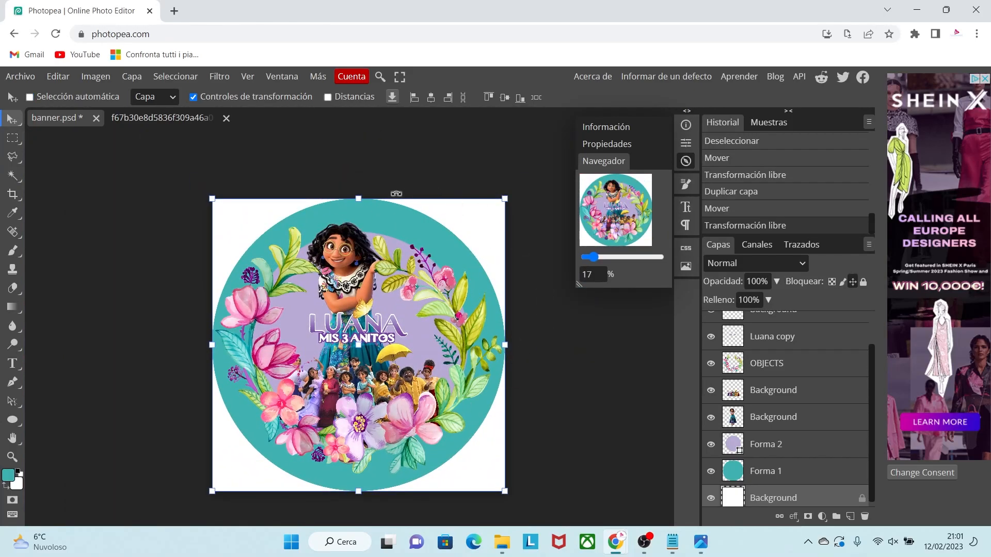
Step: Save banner.psd and export the banner as a JPG named banner at 100% quality
click(23, 80)
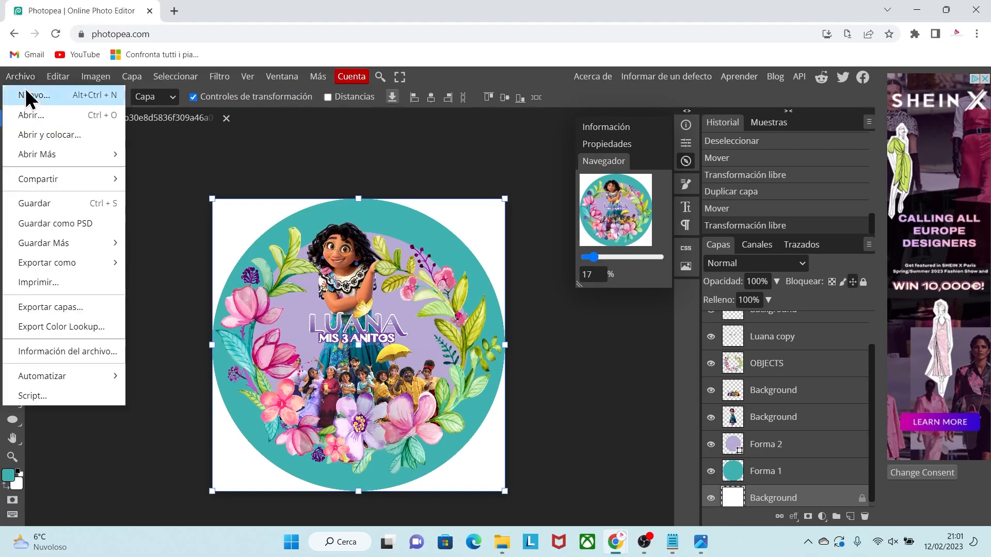
click(48, 201)
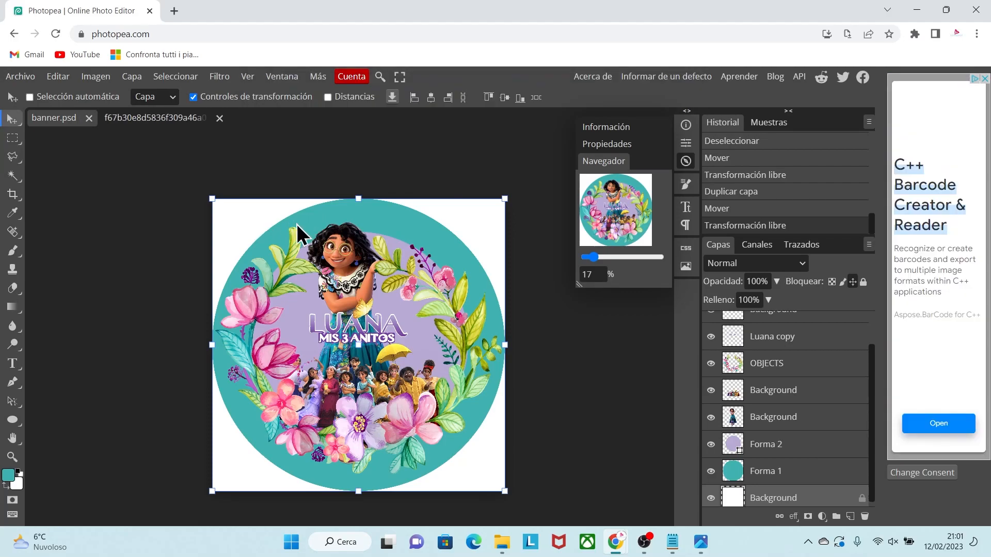
click(23, 77)
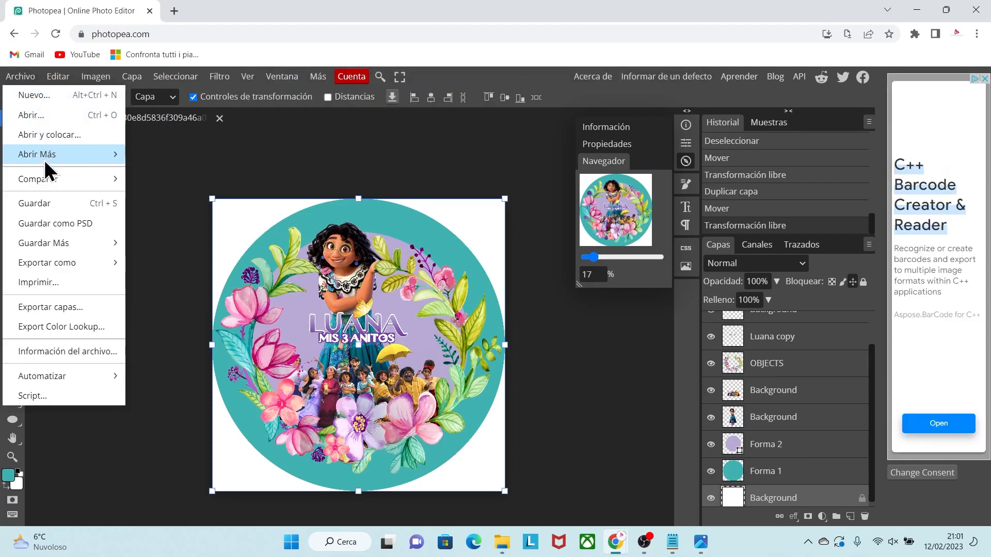
mouse_move(94, 264)
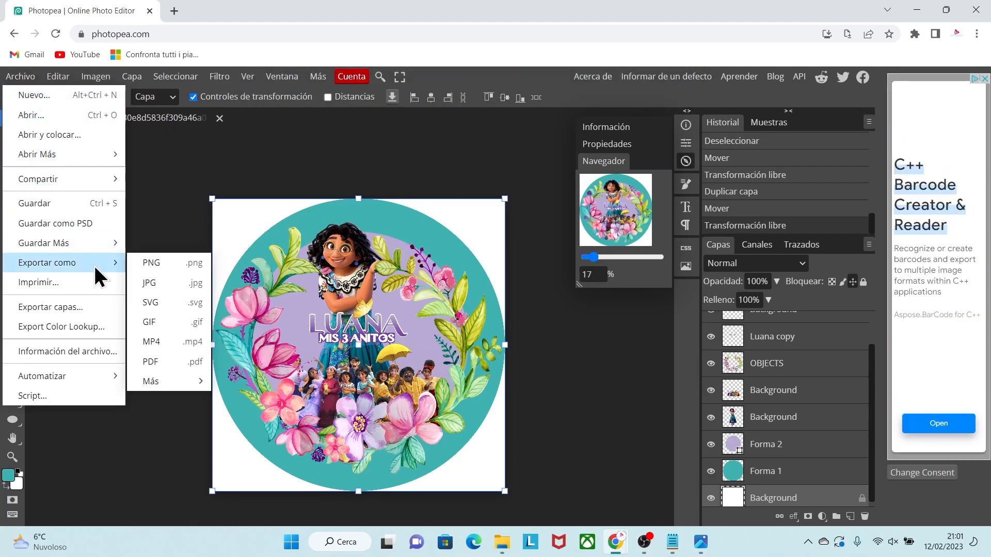
click(169, 286)
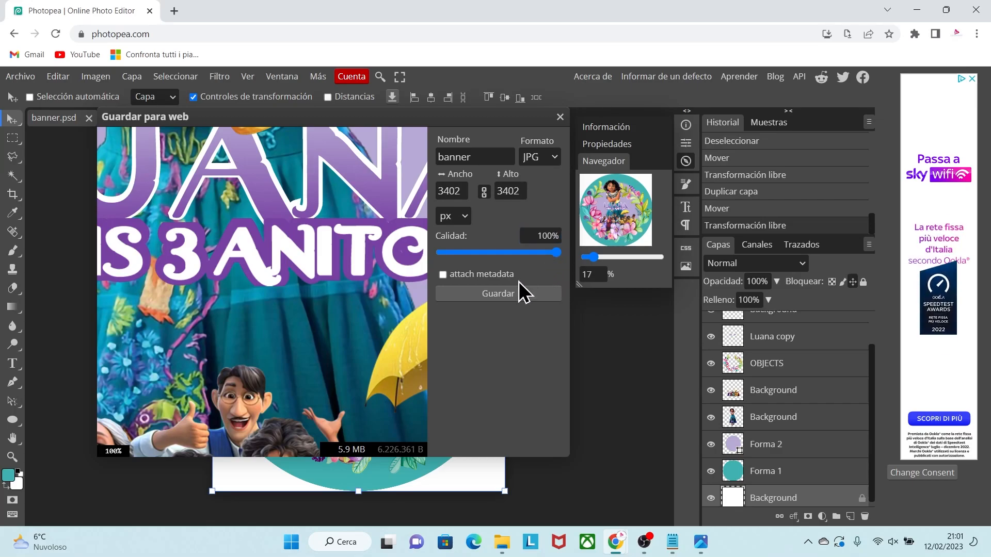
click(498, 294)
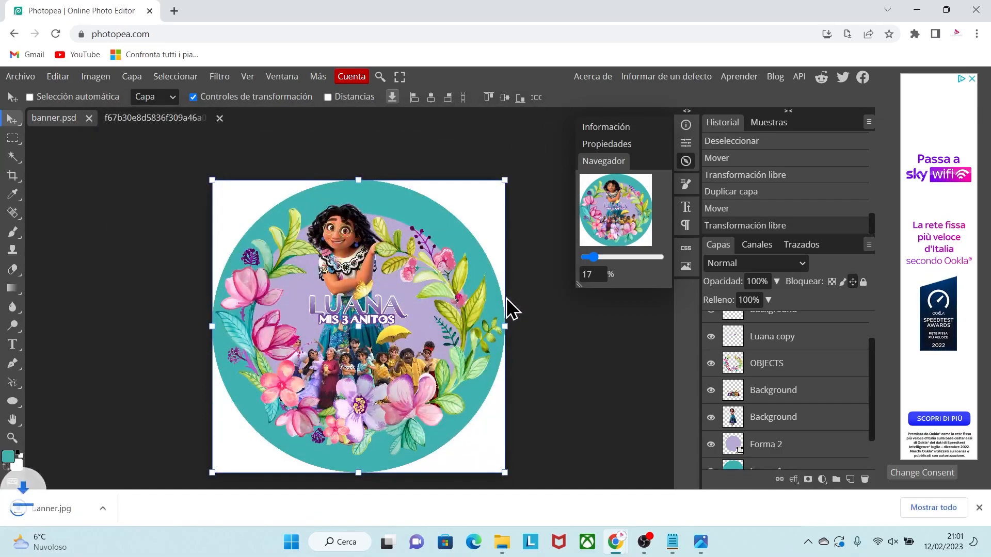
Step: Open the exported banner.jpg and examine the finished design from top to bottom
click(85, 507)
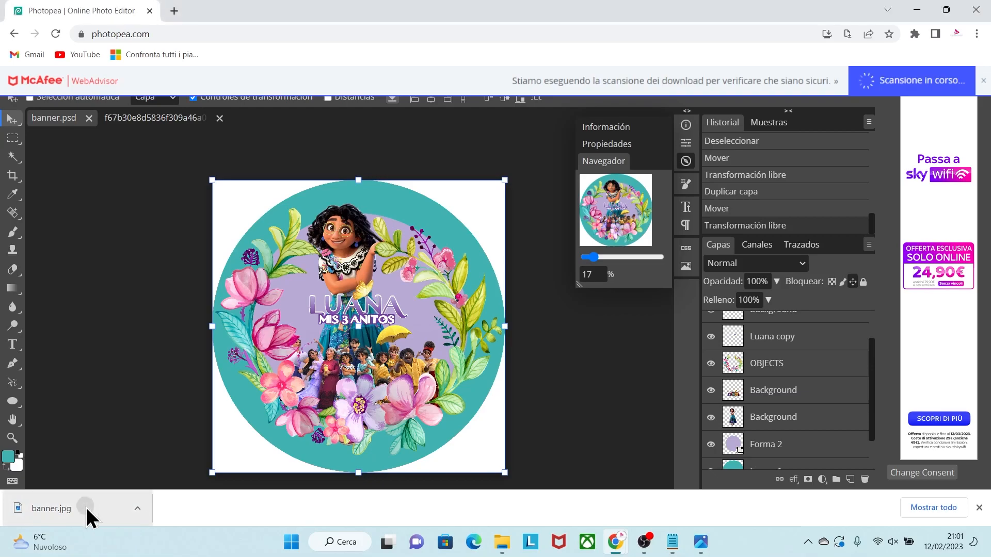
scroll(530, 301, up, 3)
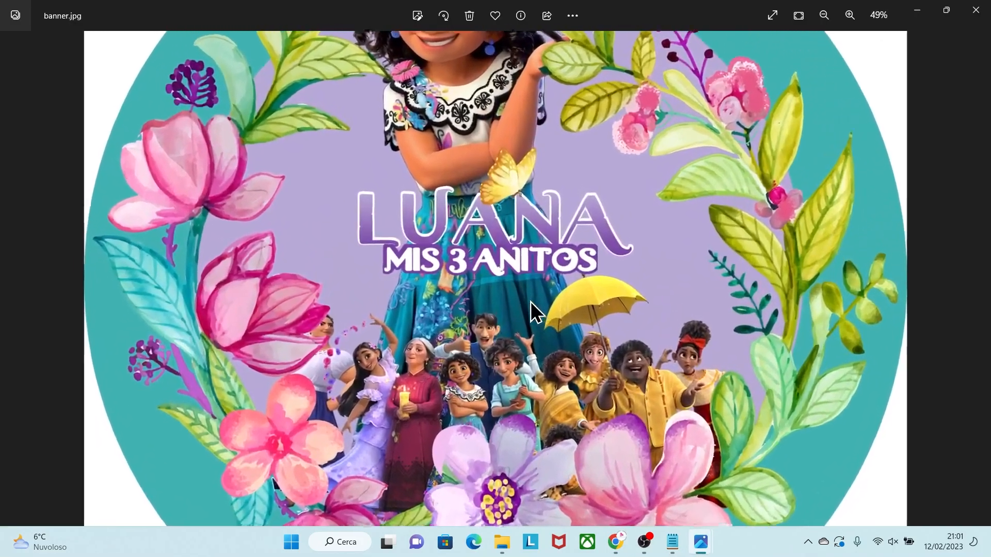
scroll(531, 294, up, 3)
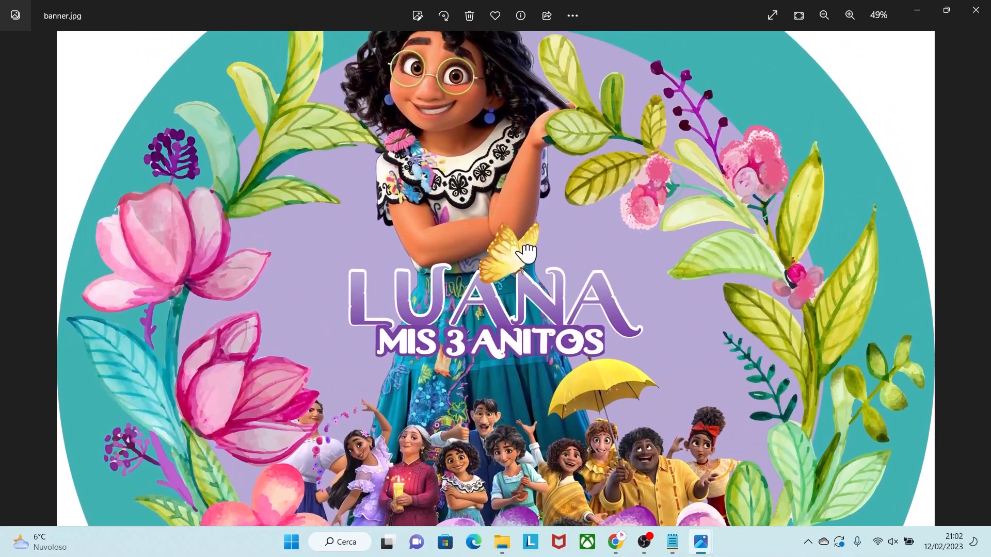
scroll(532, 286, down, 3)
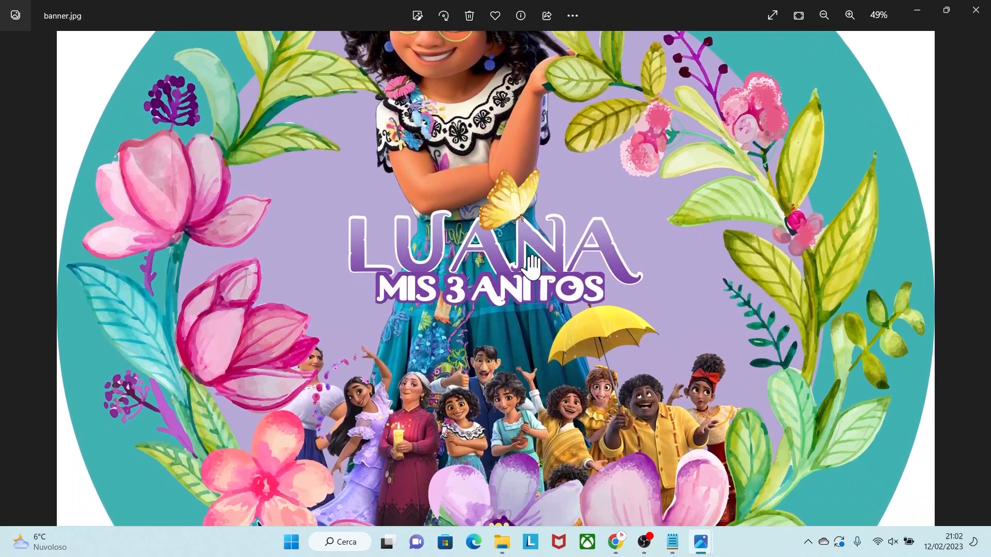
scroll(531, 237, down, 3)
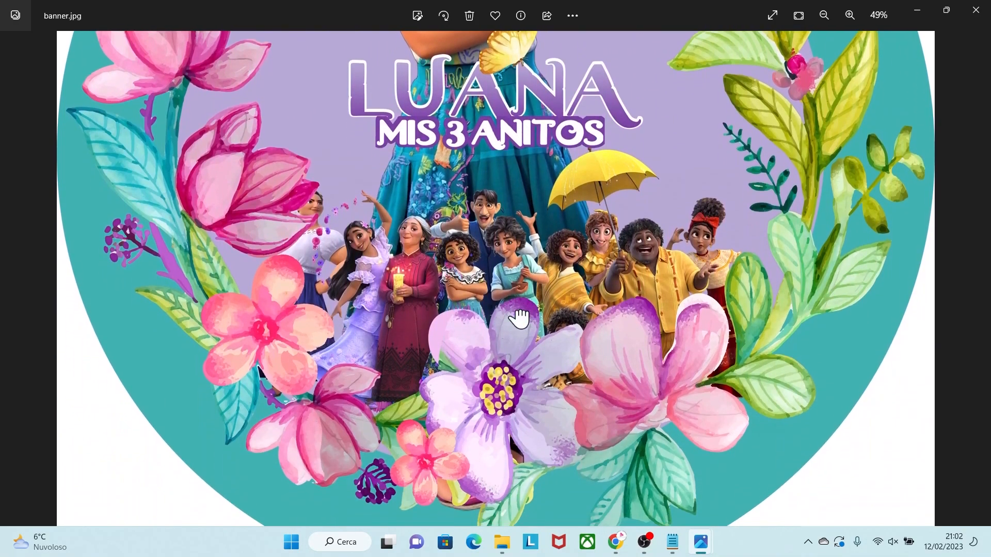